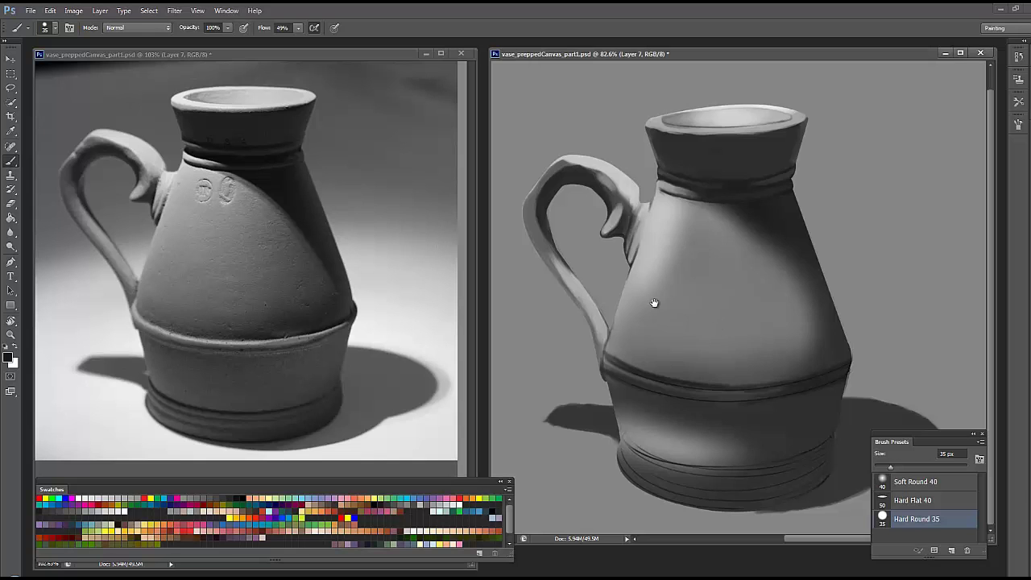
Zoom in on the jug's band and set the Hard Round brush to 7 px.
scroll(653, 298, "up", 2)
scroll(736, 295, "up", 3)
scroll(714, 322, "down", 4)
scroll(404, 348, "up", 3)
scroll(404, 348, "up", 2)
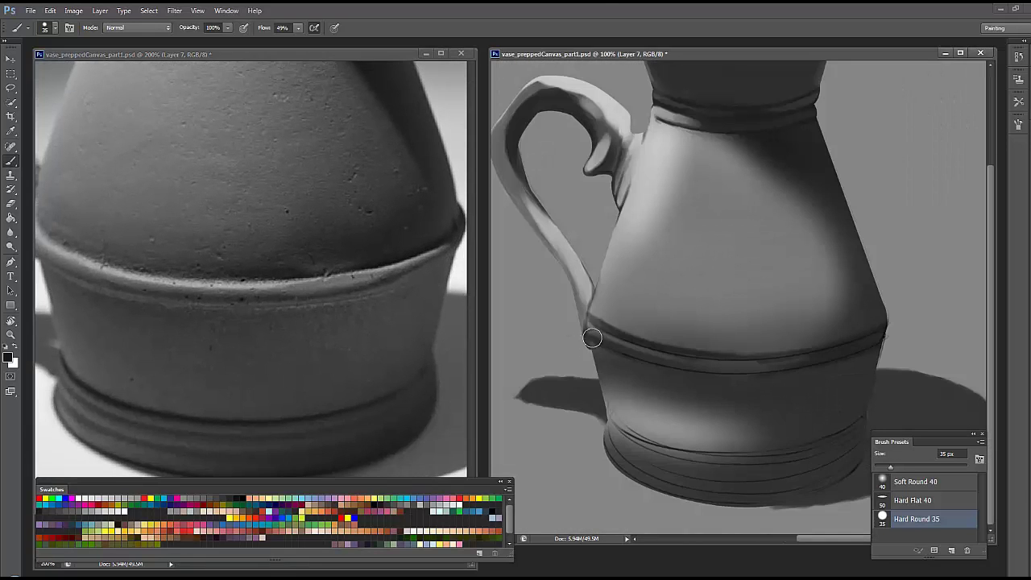
right_click(725, 335)
key("Escape")
scroll(677, 387, "up", 1)
right_click(723, 322)
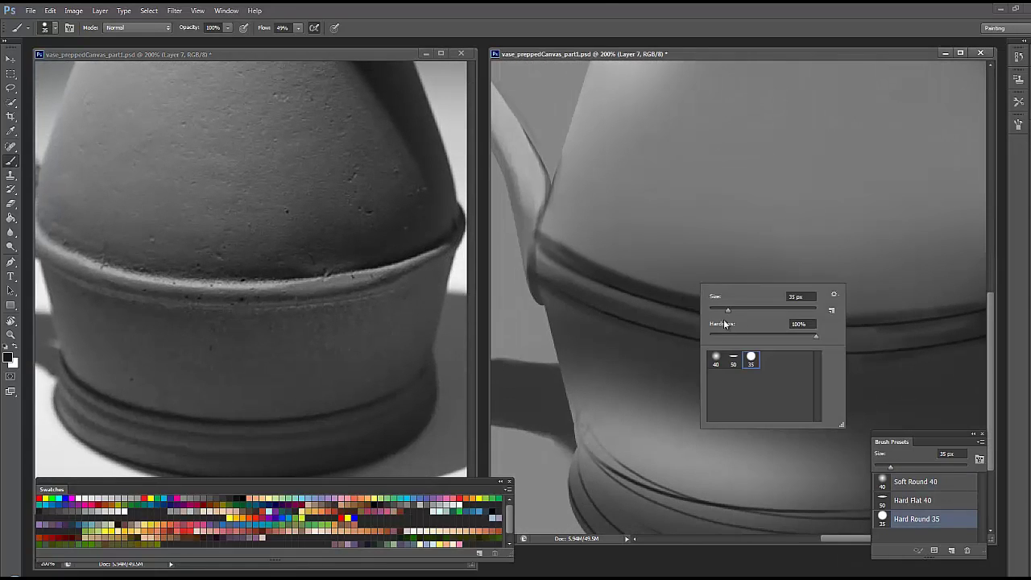
right_click(669, 323)
key("Escape")
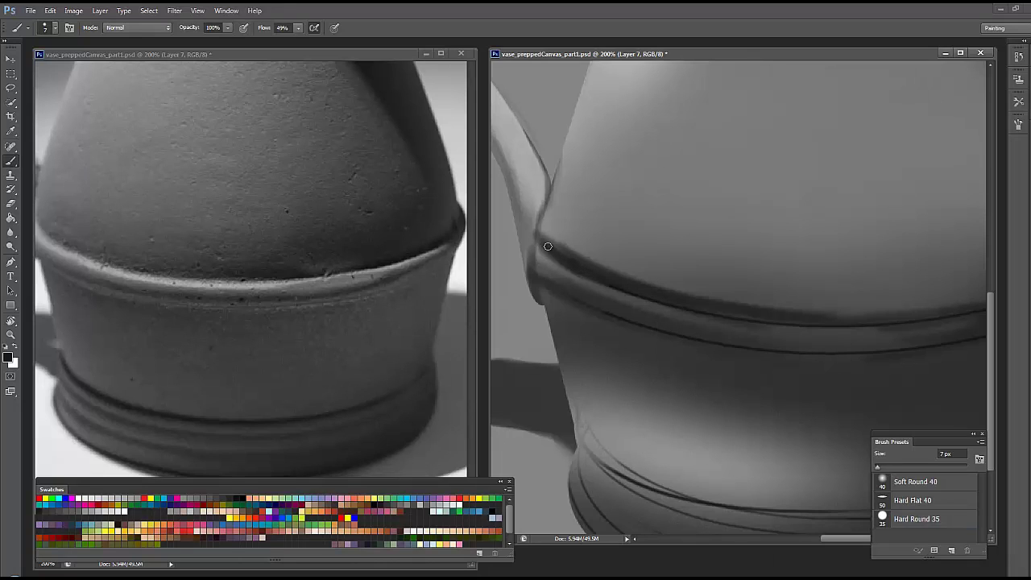
Pan along the band from the jug's right edge to the handle side.
left_click_drag(679, 307, 664, 282)
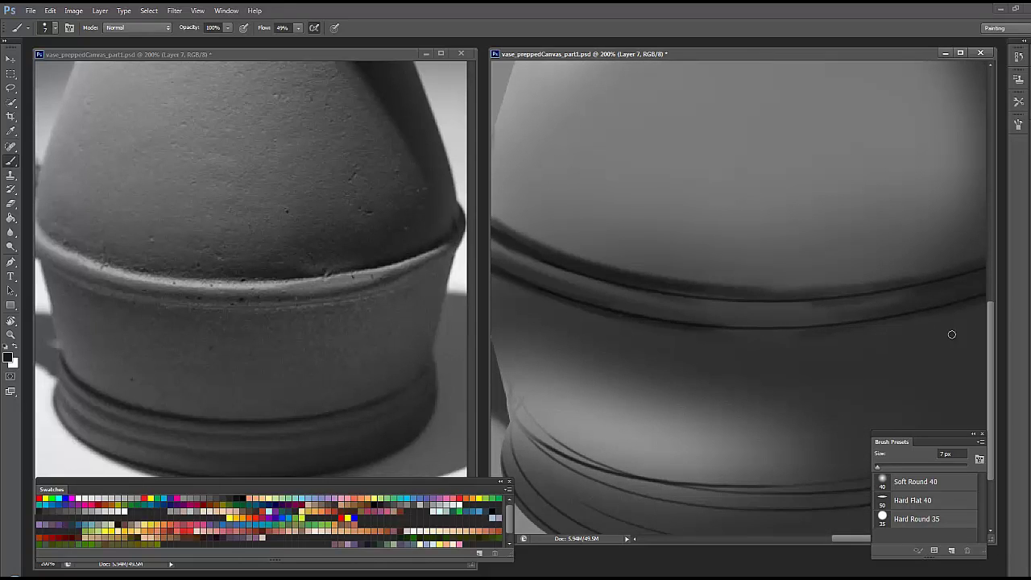
left_click_drag(801, 335, 730, 337)
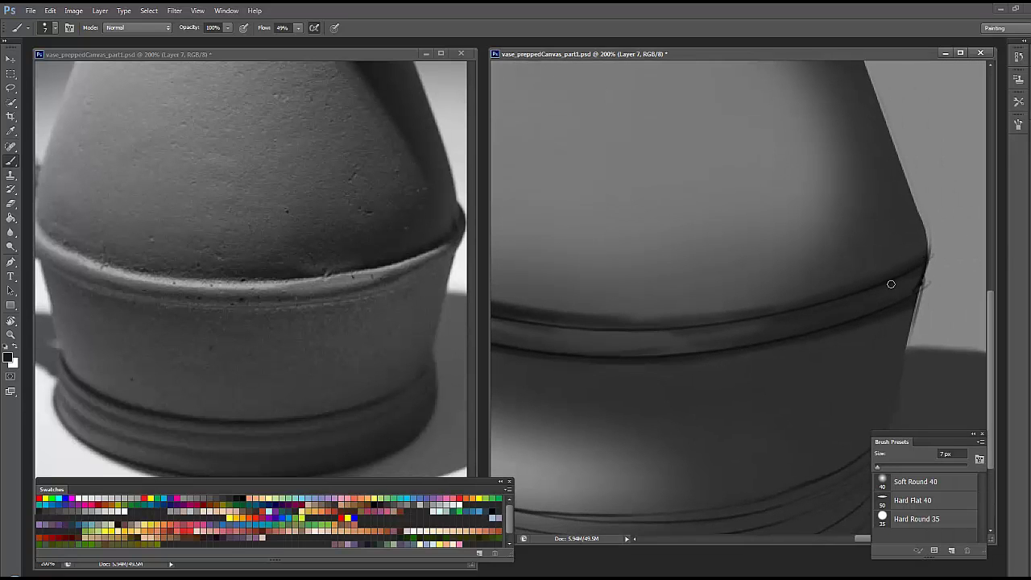
left_click_drag(881, 325, 938, 292)
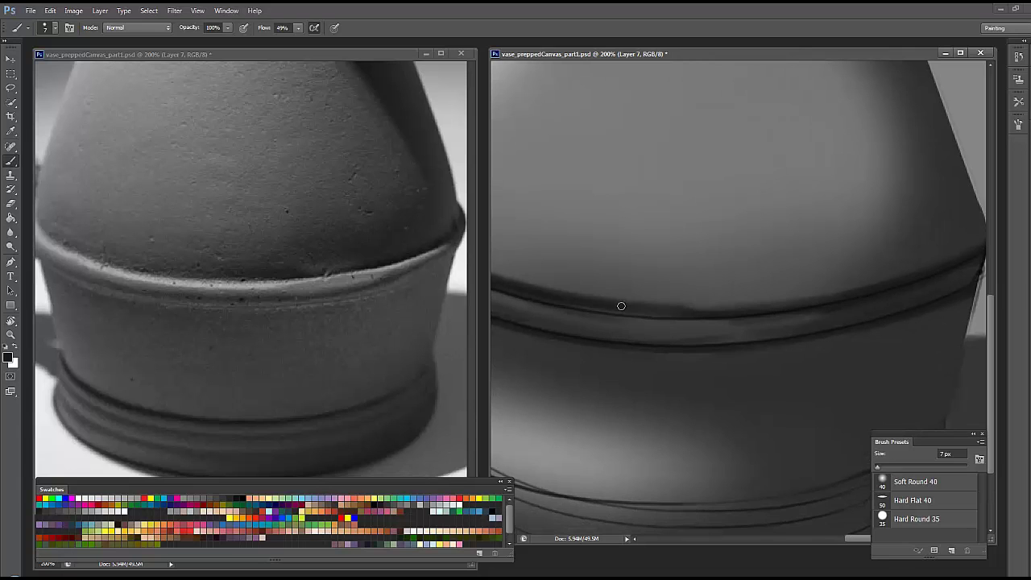
left_click_drag(665, 301, 535, 242)
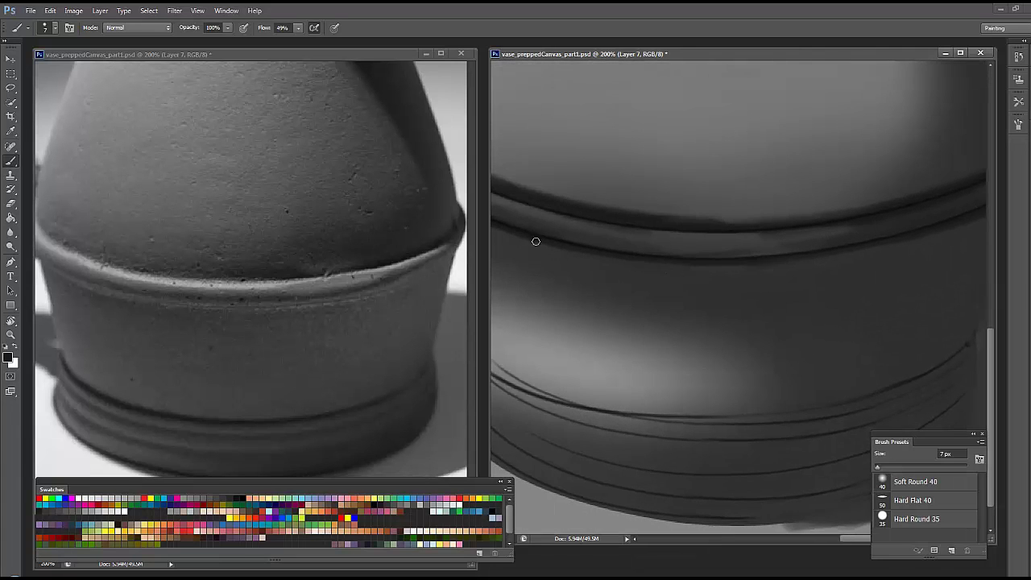
left_click_drag(602, 306, 603, 309)
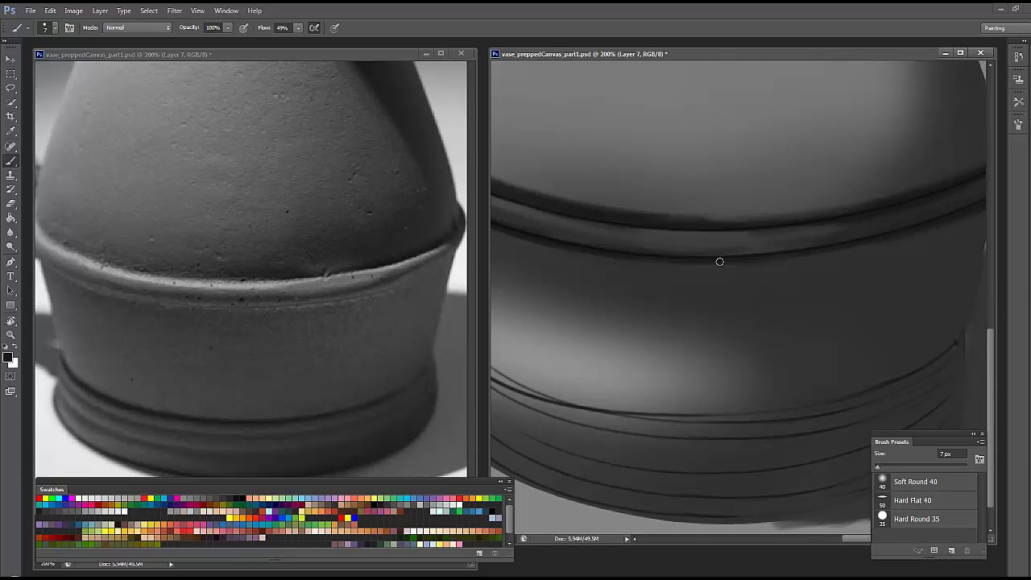
left_click_drag(771, 226, 795, 223)
mouse_move(695, 289)
left_mouse_down()
mouse_move(920, 202)
mouse_move(569, 183)
left_mouse_up()
left_click_drag(544, 138, 561, 211)
left_click_drag(379, 266, 414, 298)
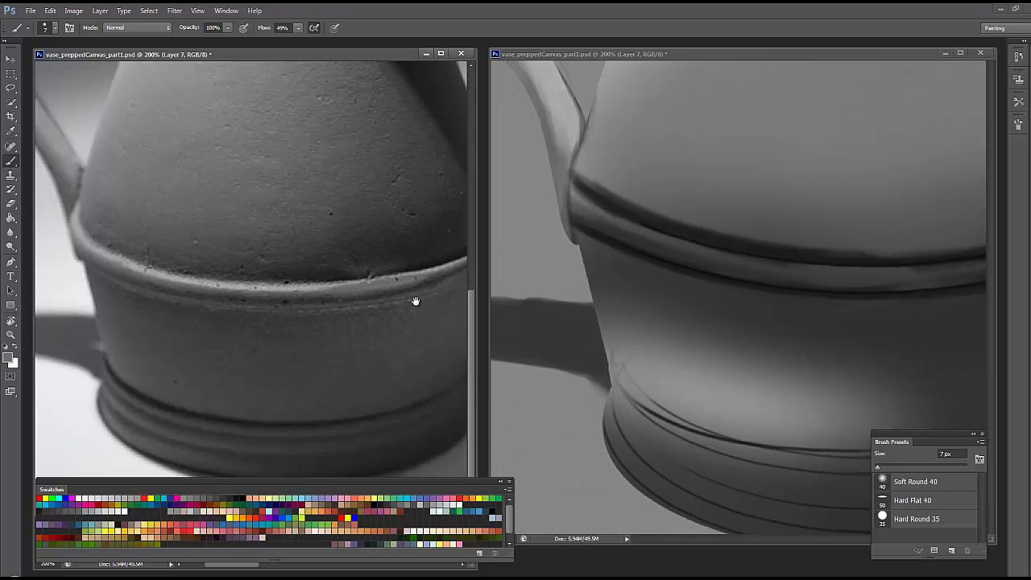
Paint the band's upper rim lighter with an 11–16 px brush and a sampled grey, then mirror-check it.
right_click(604, 241)
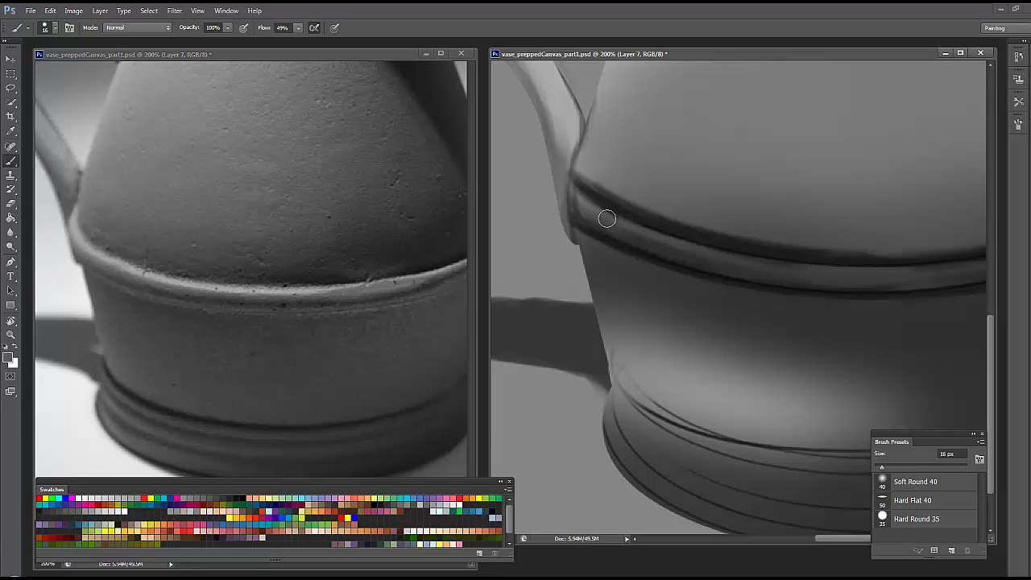
left_click_drag(605, 214, 534, 190)
right_click(580, 205)
left_click_drag(594, 231, 590, 231)
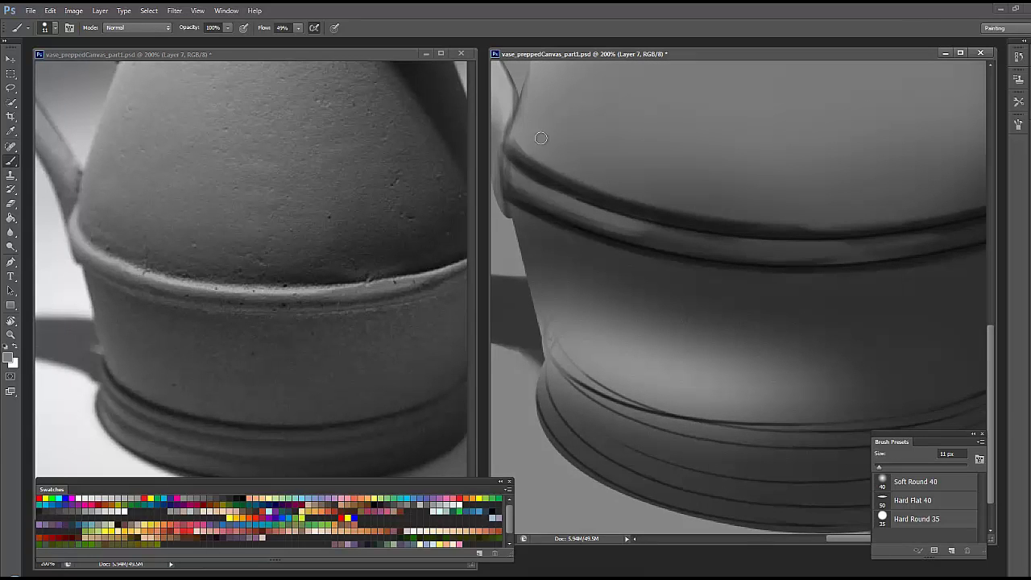
left_click_drag(576, 209, 600, 169)
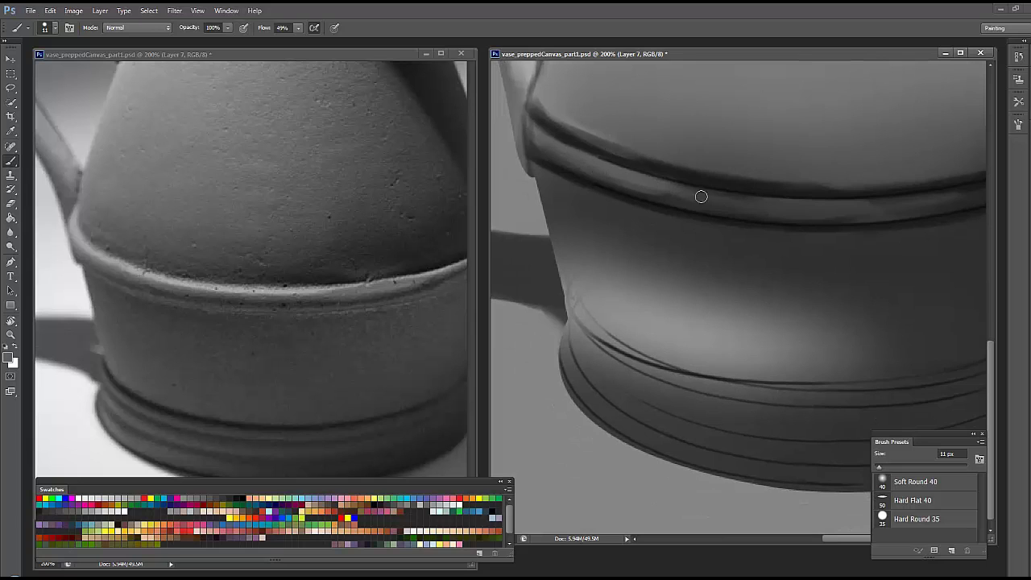
left_click_drag(661, 182, 785, 198)
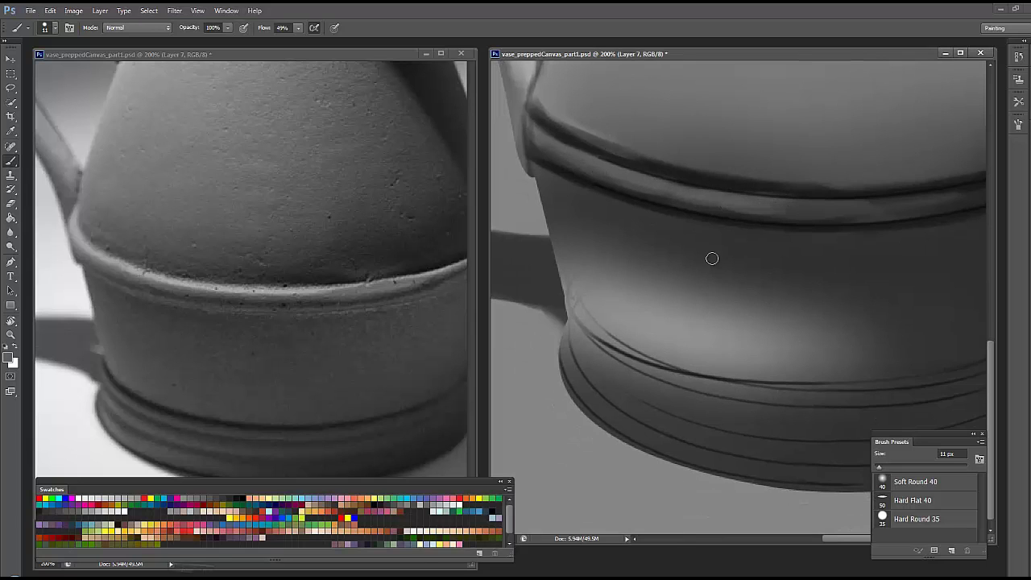
left_click(648, 194, "alt")
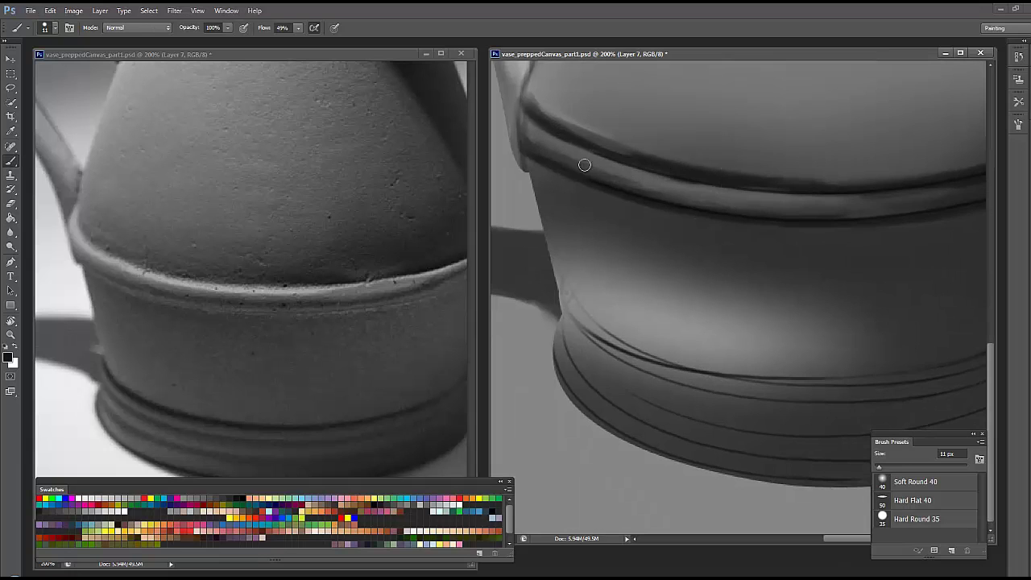
left_click_drag(584, 165, 676, 181)
key("ctrl+shift+h")
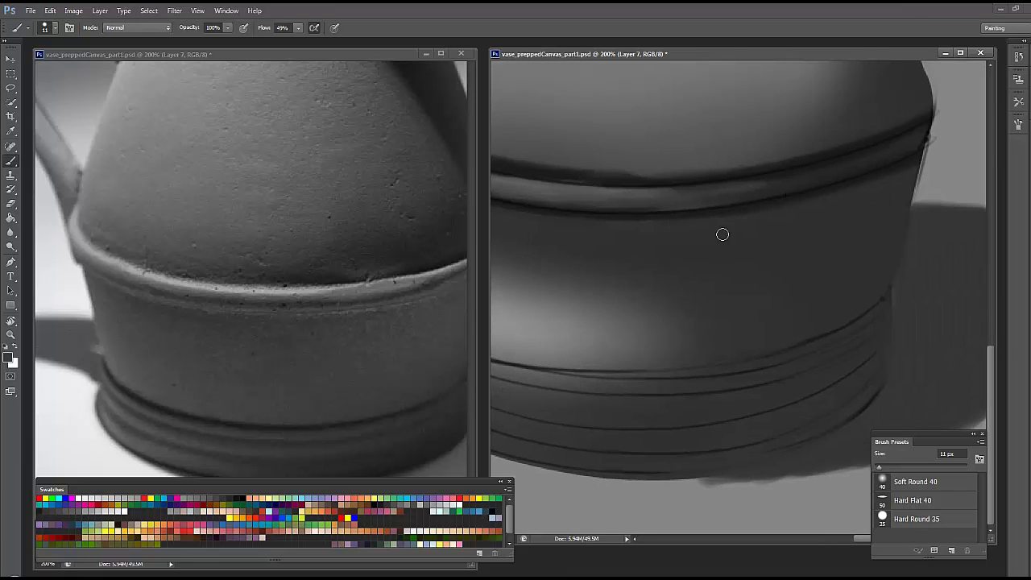
Erase on the LINES layer with a Soft Round 40 px eraser, with the view unflipped.
key("F7")
left_click(966, 147)
key("e")
right_click(778, 196)
left_click(804, 264)
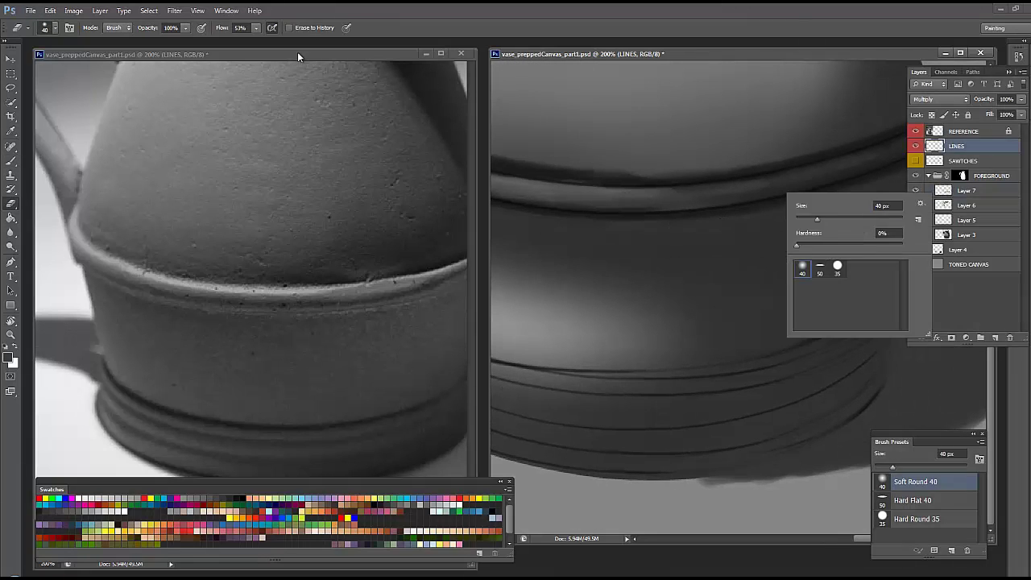
key("Return")
key("ctrl+shift+h")
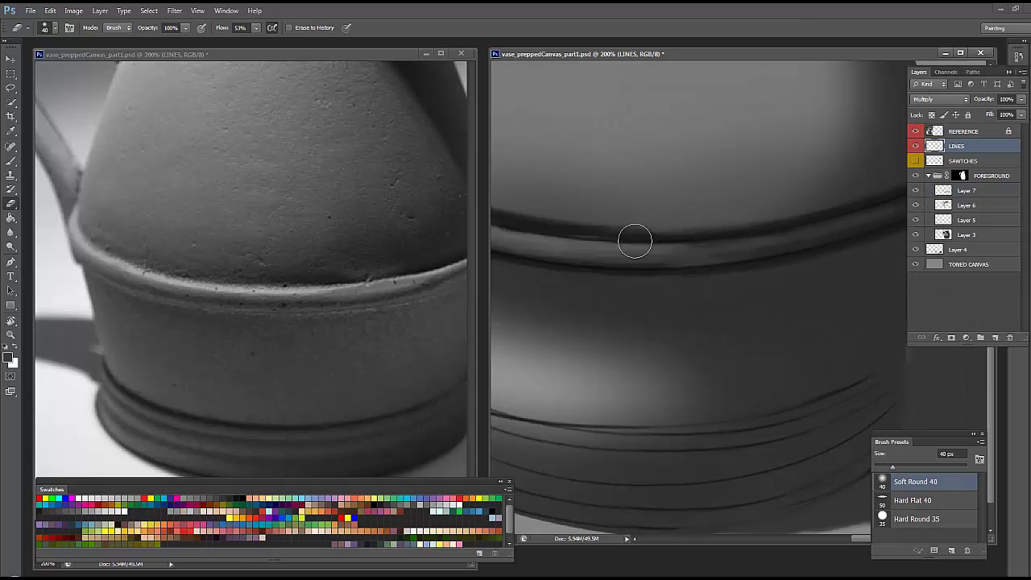
mouse_move(635, 239)
left_mouse_down()
mouse_move(759, 278)
mouse_move(660, 232)
left_mouse_up()
Switch to Layer 7, lower the brush flow to 17% and zoom out to the whole jug.
key("alt+bracketleft")
key("alt+bracketleft")
key("alt+bracketleft")
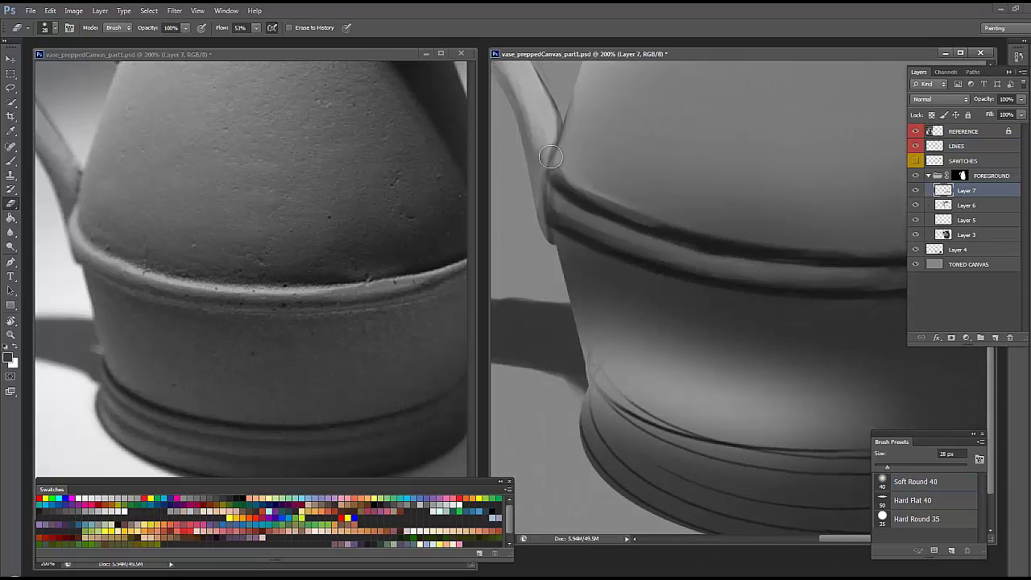
scroll(766, 218, "right", 1)
scroll(704, 221, "right", 1)
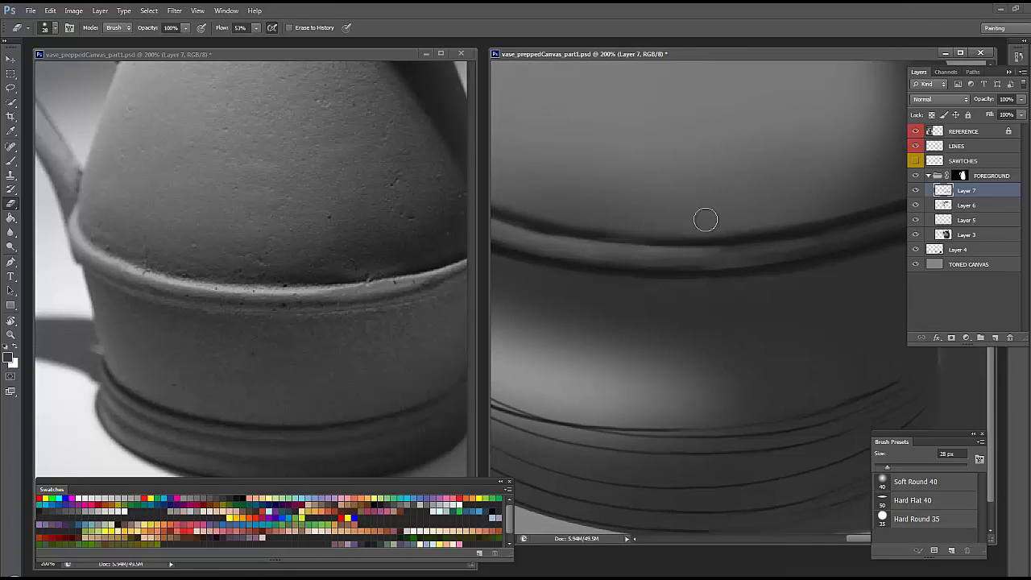
scroll(762, 219, "right", 1)
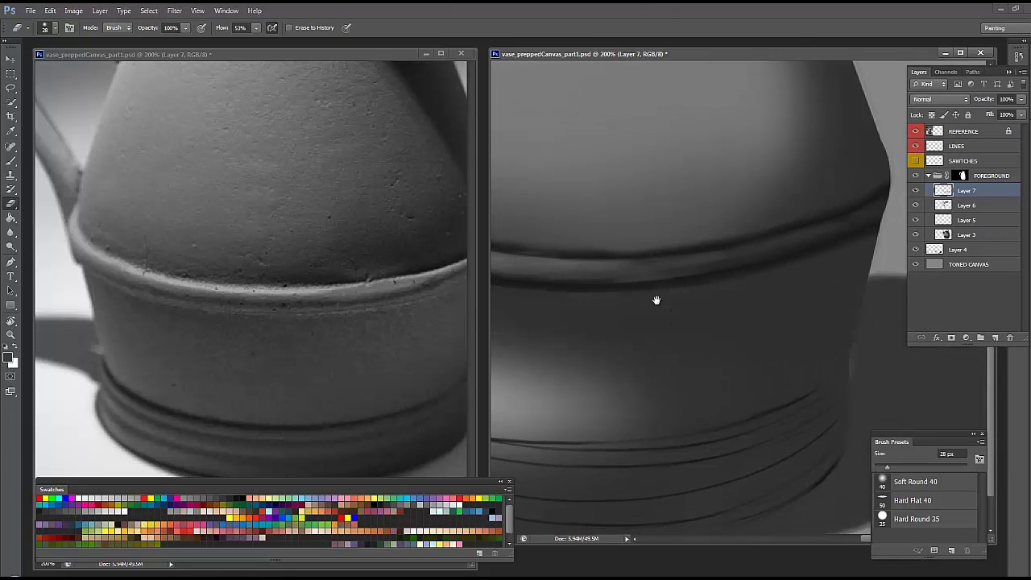
scroll(657, 299, "left", 2)
scroll(779, 250, "left", 3)
right_click(749, 300)
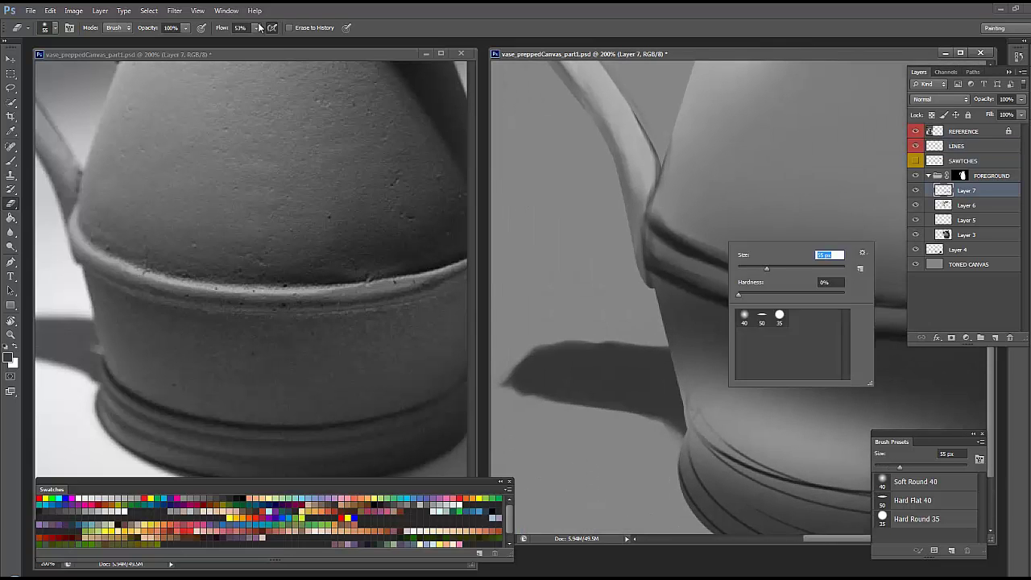
left_click_drag(256, 27, 241, 27)
scroll(608, 288, "down", 2)
scroll(684, 292, "down", 2)
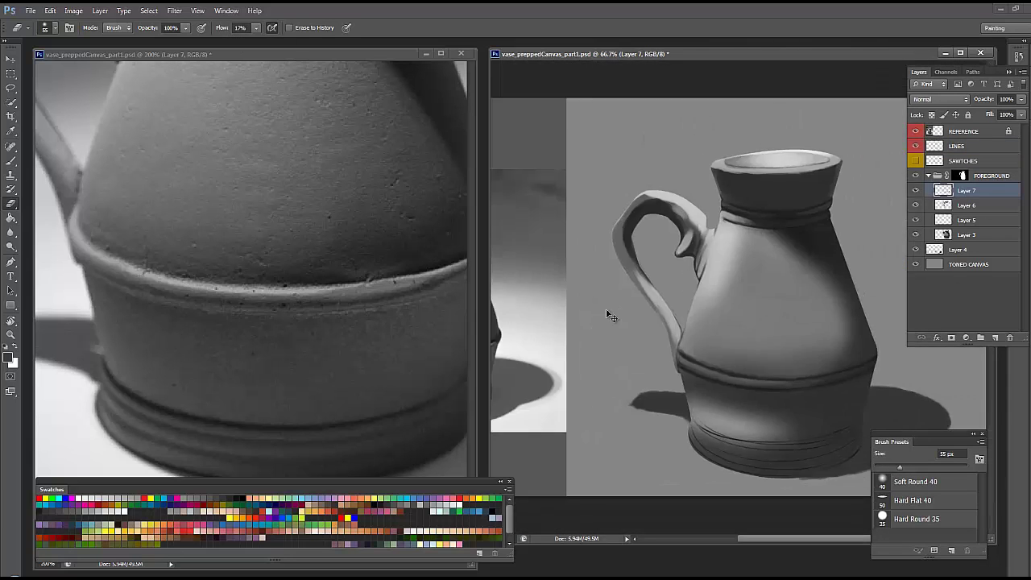
Create Layer 8 and set the brush to 147 px.
scroll(610, 315, "up", 2)
left_click(995, 337)
scroll(793, 285, "down", 2)
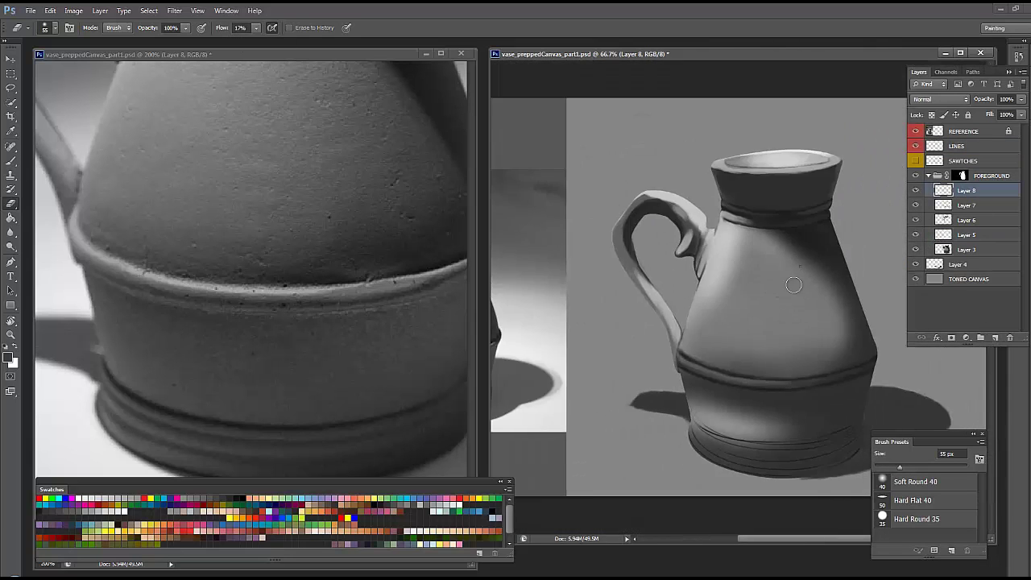
key("b")
right_click(794, 299)
left_click_drag(805, 335, 856, 335)
key("Return")
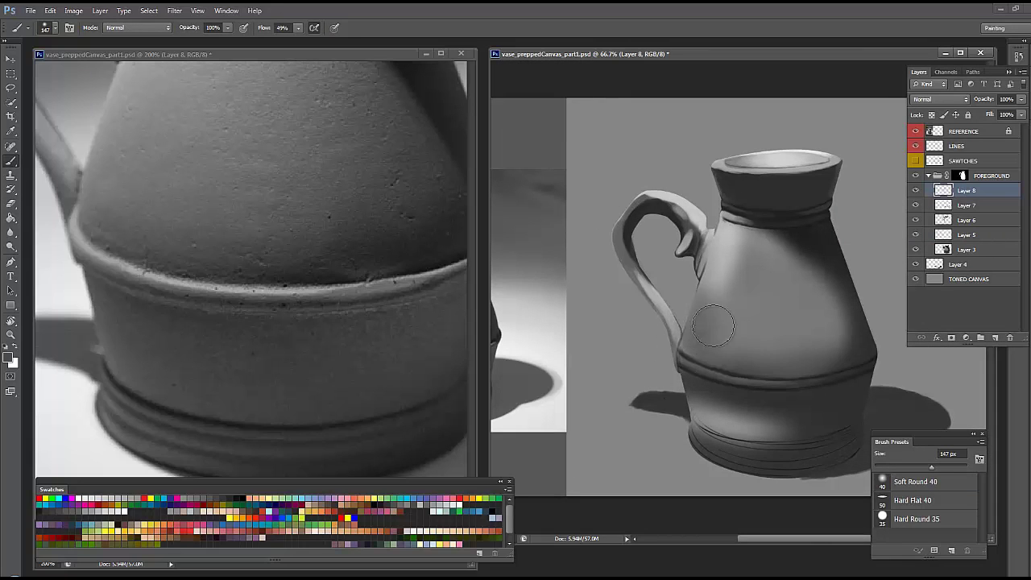
Paint soft 16%-flow shading over the jug's lower-left and right body with a 180–201 px brush.
left_click_drag(690, 311, 720, 352)
key("bracketright")
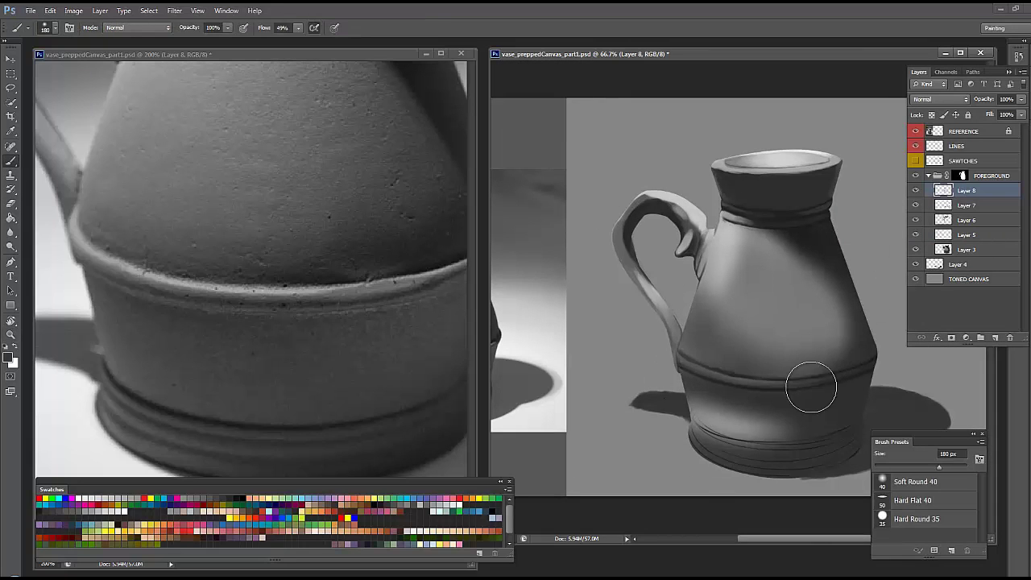
scroll(387, 265, "down", 1)
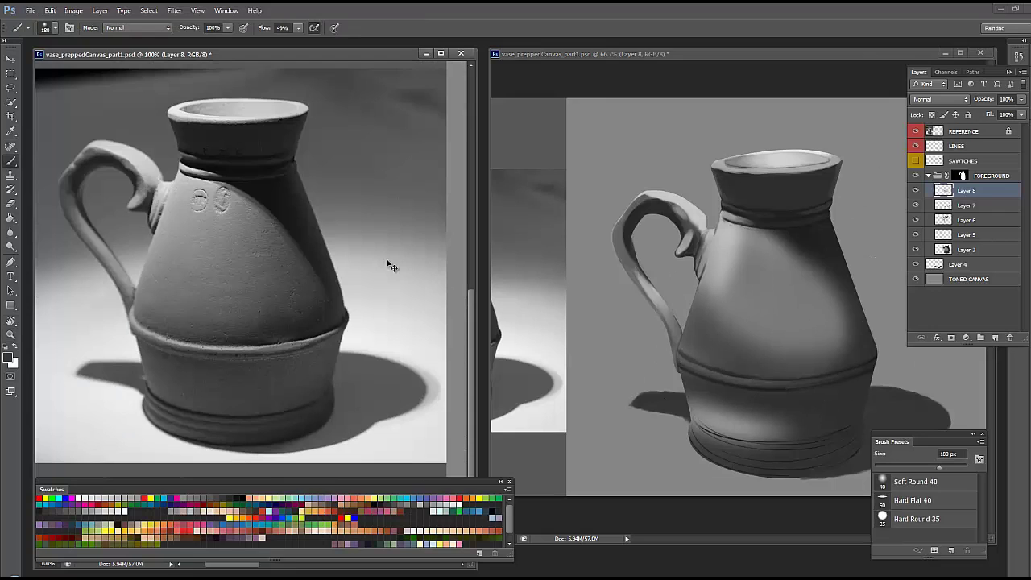
right_click(826, 415)
left_click_drag(844, 319, 852, 320)
key("Return")
left_click_drag(709, 258, 830, 369)
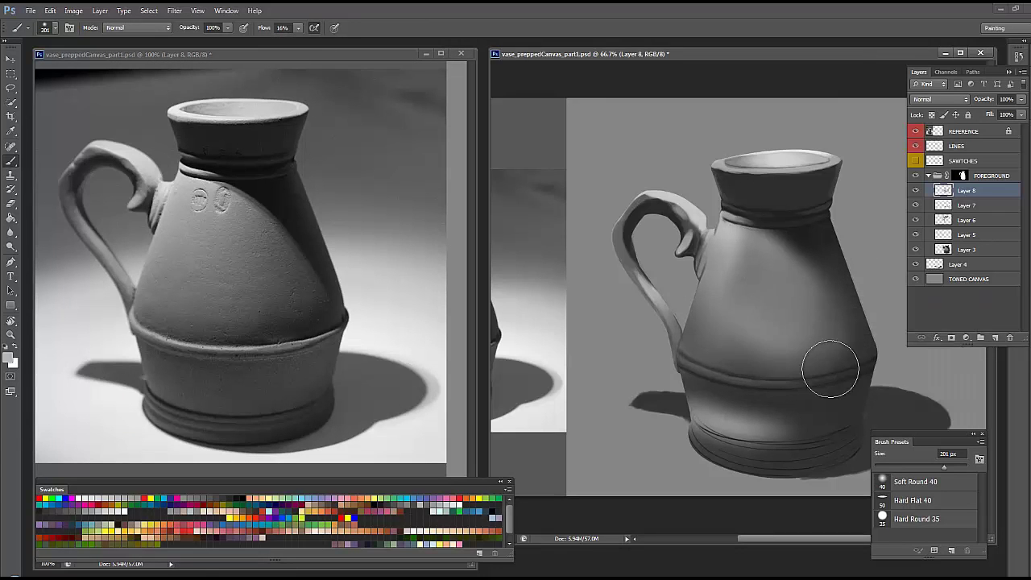
left_click_drag(714, 322, 701, 358)
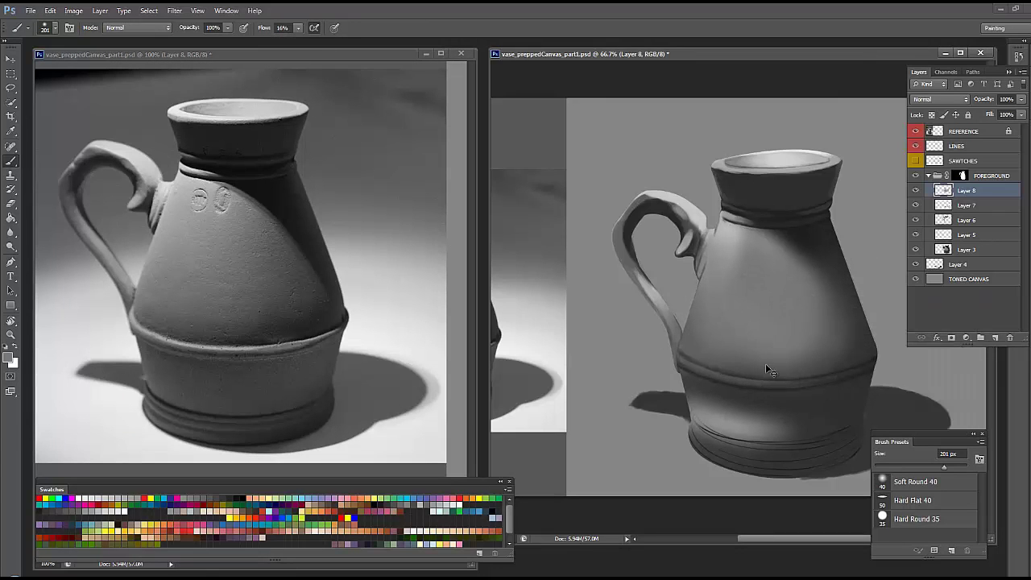
scroll(724, 375, "up", 2)
right_click(670, 362)
Set the brush size to 14 px and zoom in on the band.
type("14")
key("Return")
key("alt+bracketleft")
right_click(599, 288)
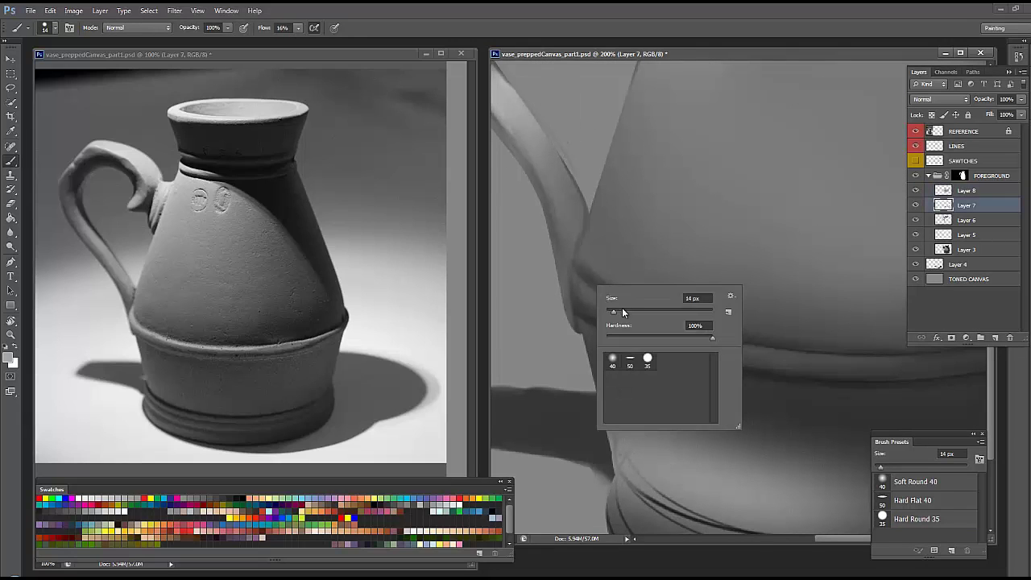
key("Return")
scroll(615, 269, "down", 3)
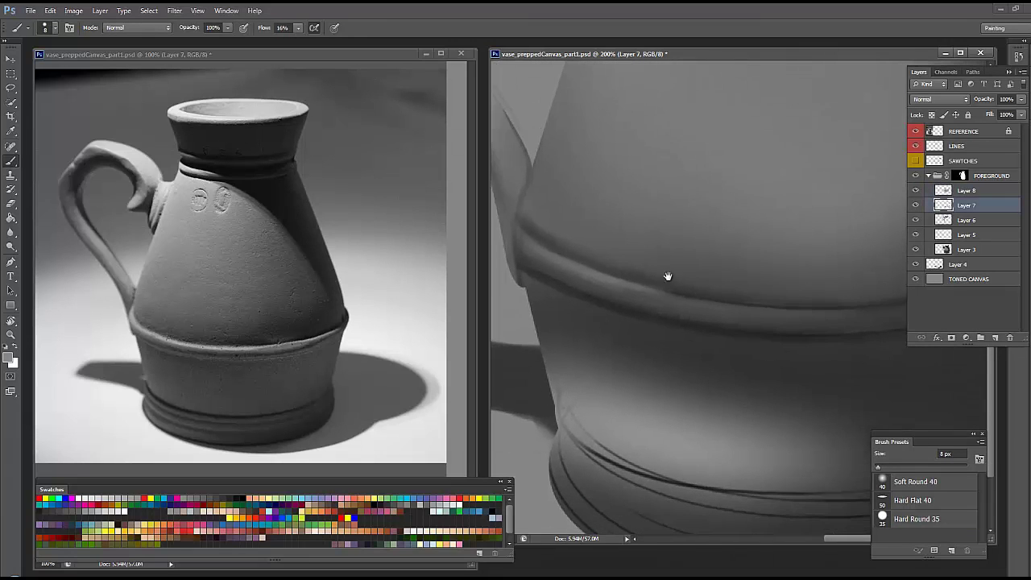
scroll(668, 276, "down", 1)
Inspect the handle, band and base rings up close, then choose the Soft Round brush tip.
left_click_drag(575, 232, 704, 262)
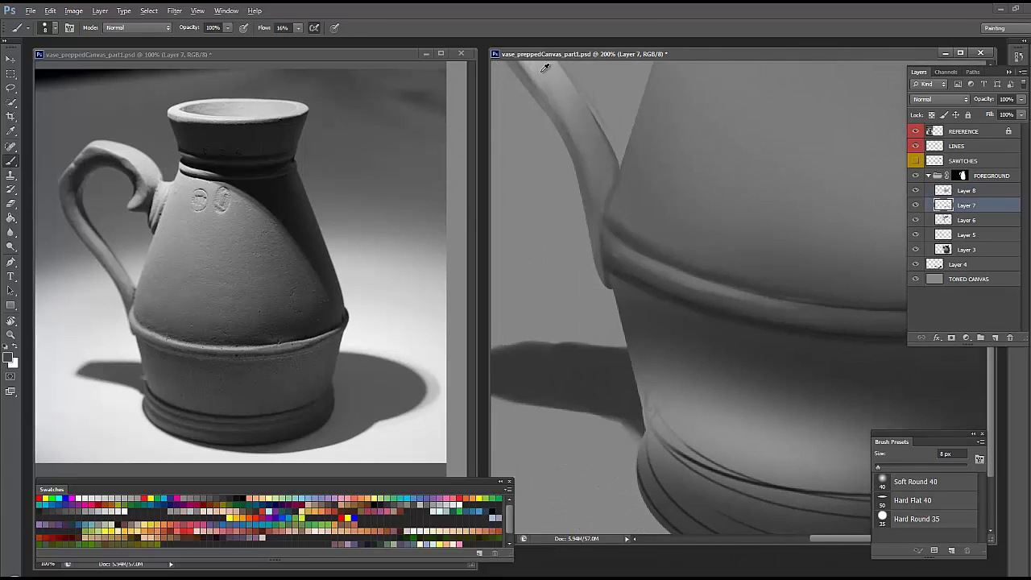
scroll(816, 226, "right", 3)
scroll(773, 212, "down", 1)
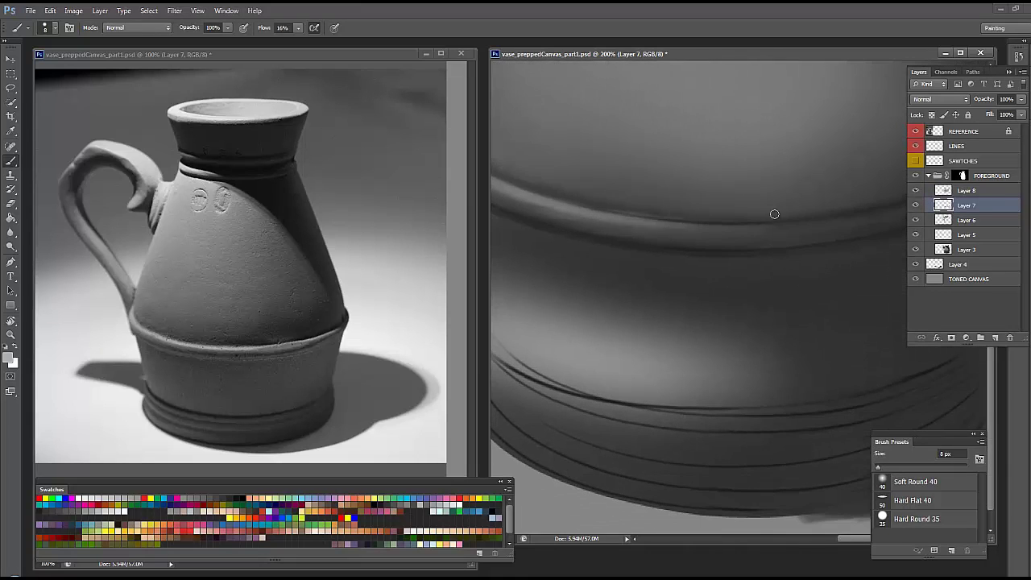
scroll(804, 235, "right", 3)
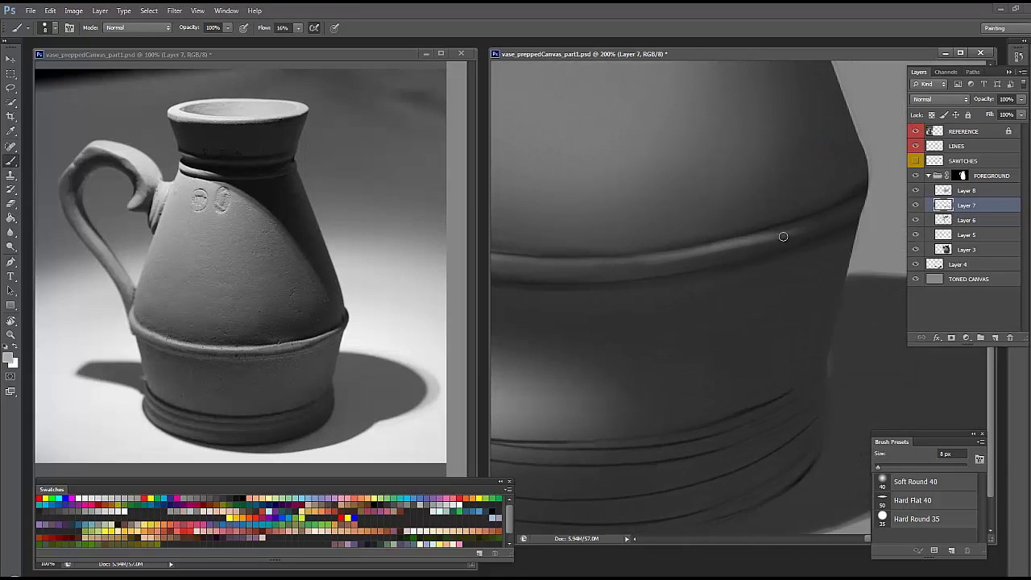
scroll(757, 240, "down", 2)
scroll(725, 234, "left", 2)
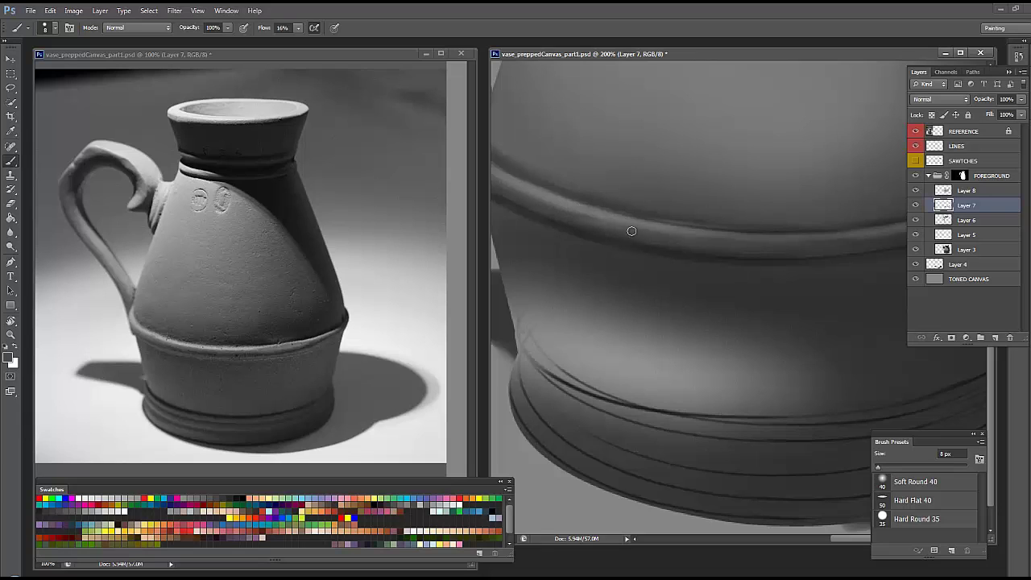
left_click_drag(632, 231, 529, 201)
right_click(656, 227)
left_click(671, 301)
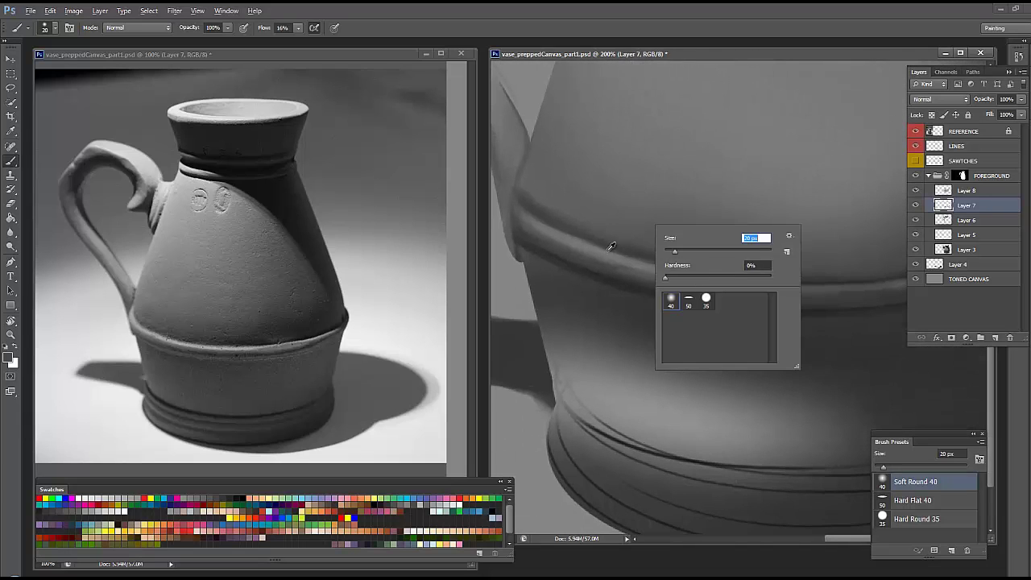
key("Return")
Change the working layer and frame the jug's right edge.
key("alt+bracketright")
key("alt+bracketright")
key("alt+bracketright")
key("e")
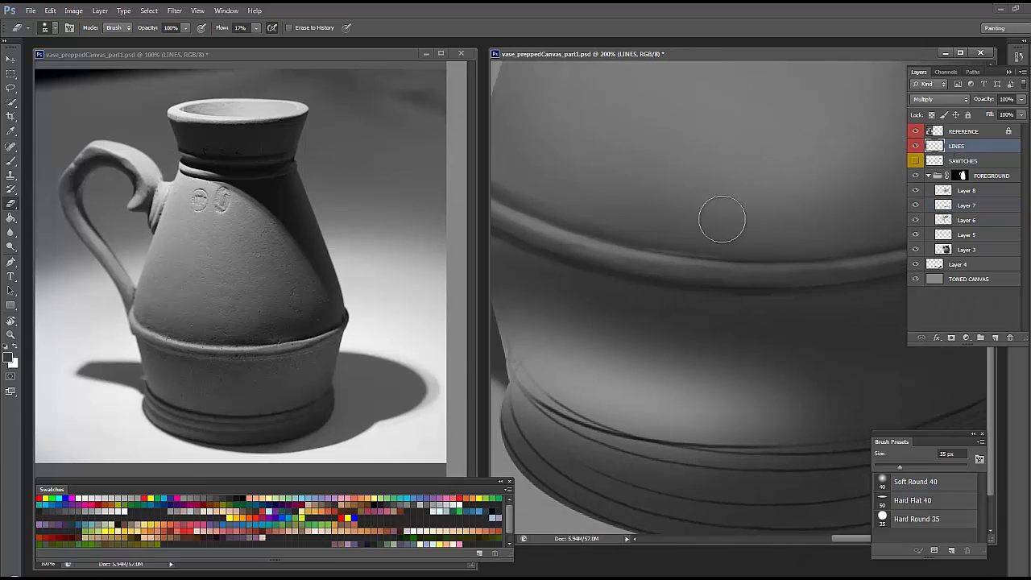
scroll(644, 270, "up", 1)
scroll(805, 270, "right", 2)
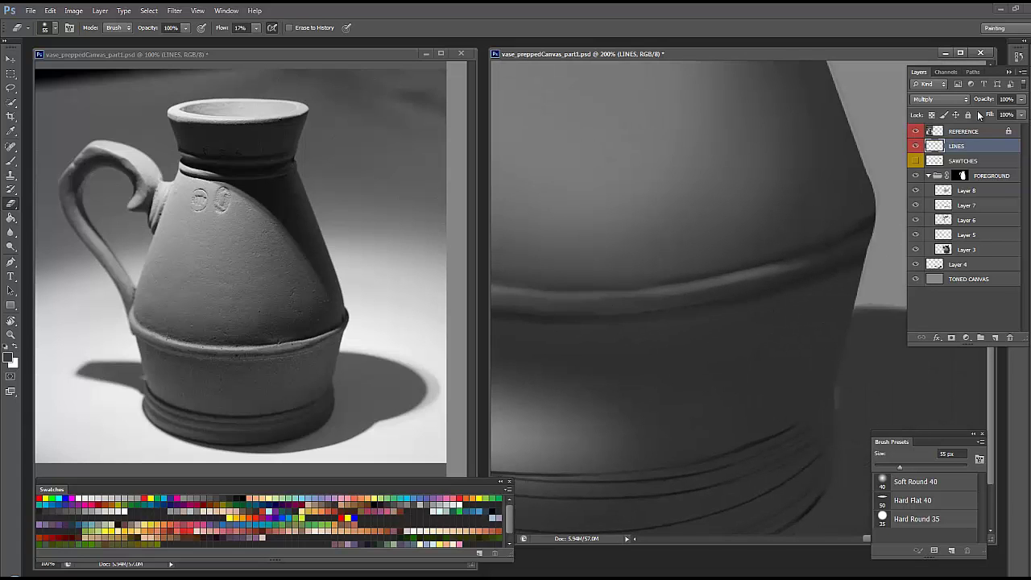
left_click_drag(785, 316, 867, 369)
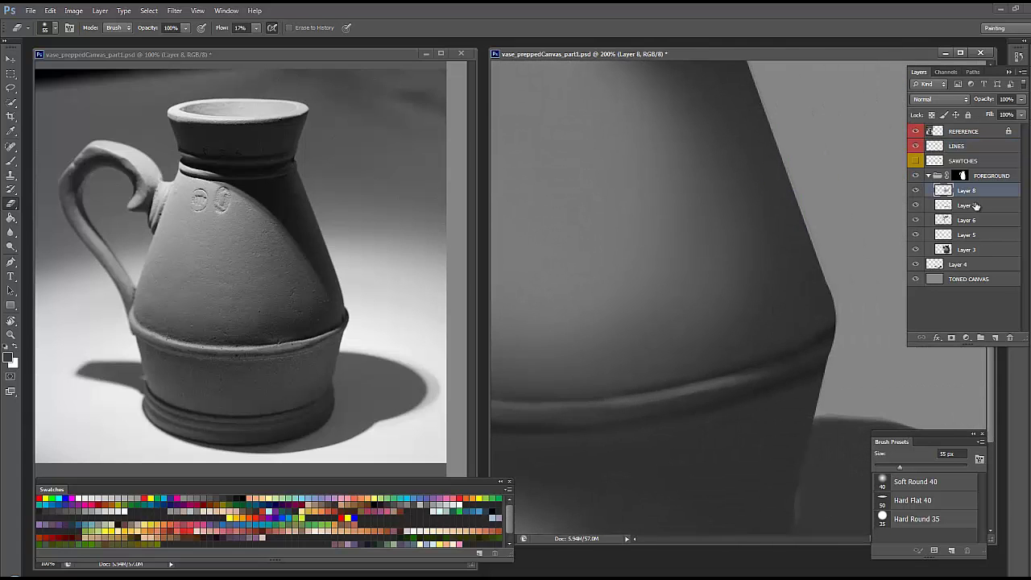
Switch to the Brush and resize it from 27 px to 65 px.
key("b")
right_click(689, 321)
left_click_drag(684, 297, 680, 298)
key("Return")
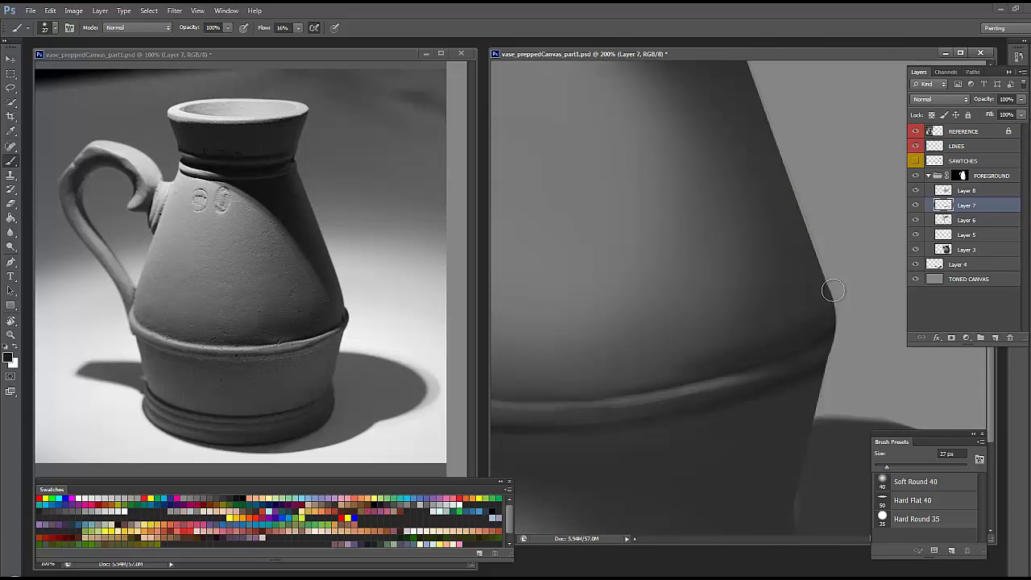
right_click(769, 364)
left_click_drag(892, 367, 913, 367)
key("Return")
scroll(789, 330, "down", 2)
scroll(789, 330, "left", 2)
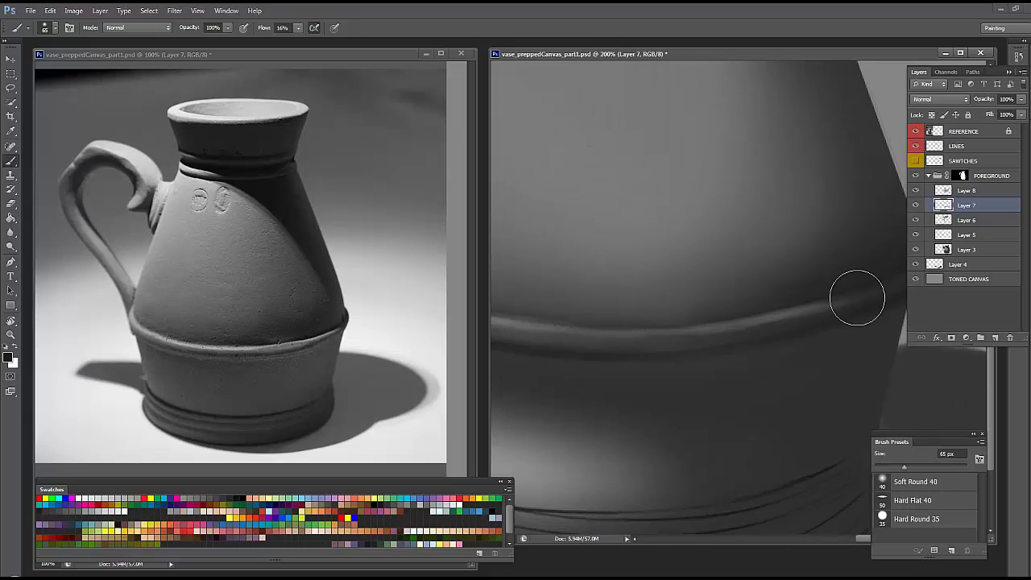
Paint a light highlight along the band's top edge with a 7 px brush at 65% flow.
key("shift+6")
key("shift+5")
left_click(829, 293, "alt")
key("bracketleft")
key("bracketleft")
key("bracketleft")
right_click(690, 328)
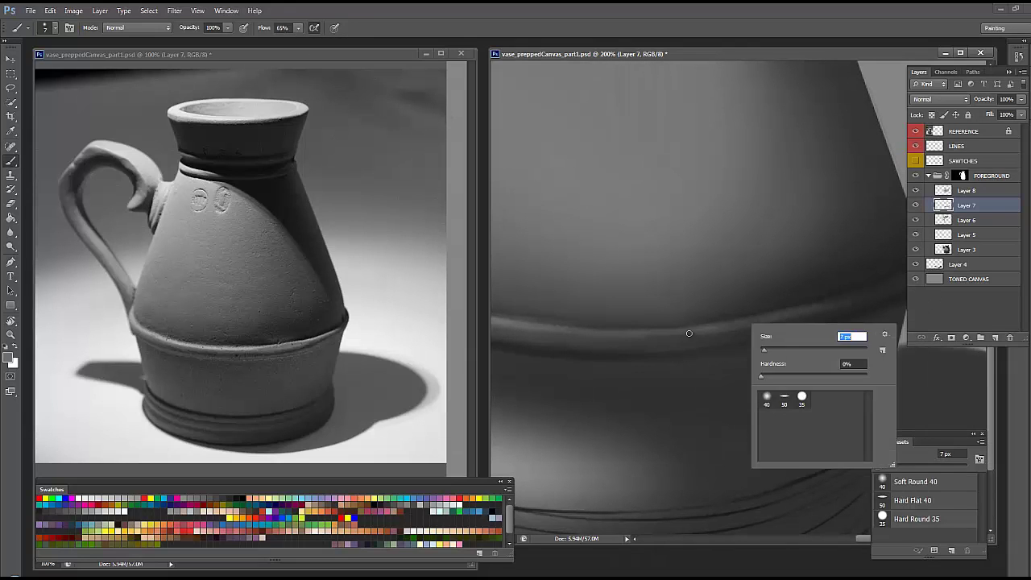
key("Return")
mouse_move(685, 348)
left_mouse_down()
mouse_move(559, 319)
mouse_move(541, 196)
mouse_move(599, 212)
mouse_move(665, 284)
mouse_move(585, 248)
mouse_move(616, 261)
left_mouse_up()
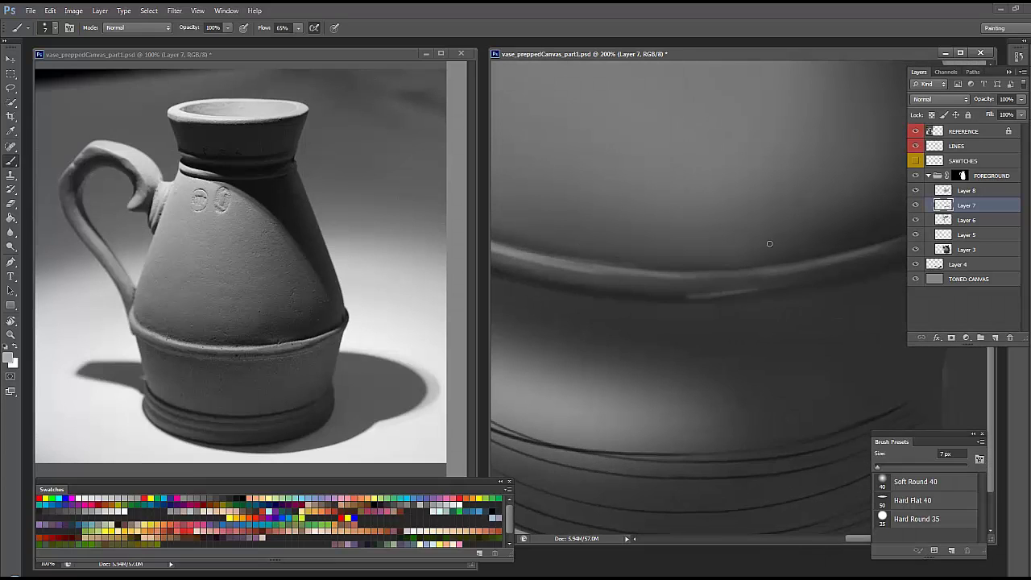
Drop to a 5 px brush at 10% flow and review the band and whole jug.
right_click(679, 282)
key("Return")
key("shift+1")
right_click(830, 283)
key("Return")
left_click_drag(881, 267, 887, 356)
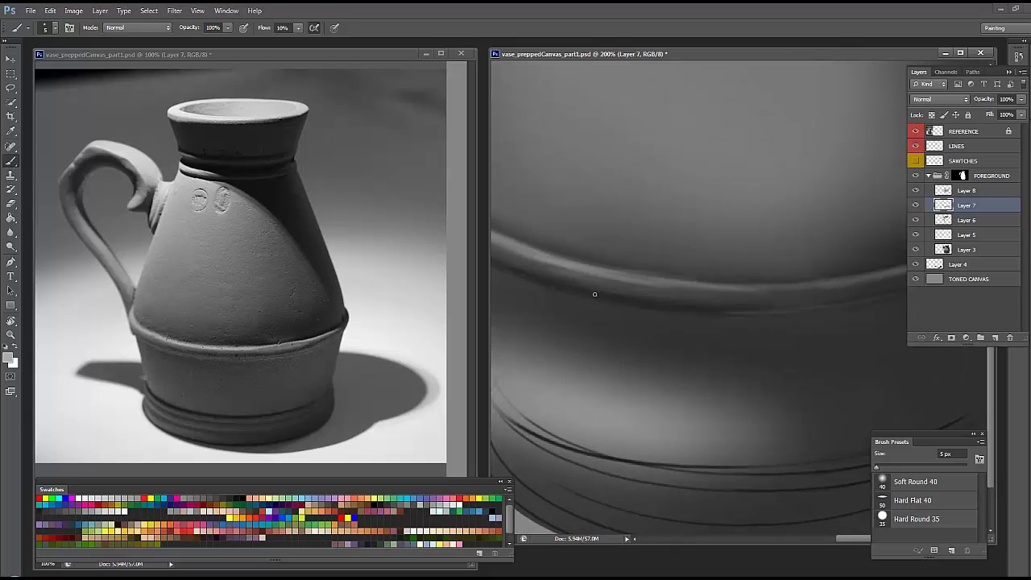
left_click_drag(708, 311, 553, 146)
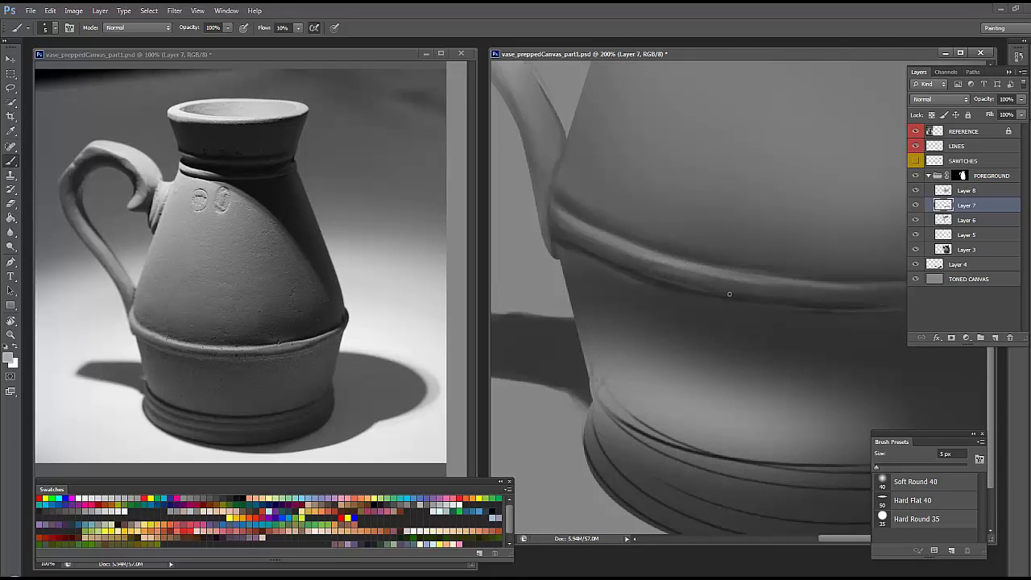
Resize the brush to 19 px, then 2 px, and zoom out to the whole jug.
right_click(701, 275)
type("19")
key("Return")
left_click_drag(675, 256, 746, 330)
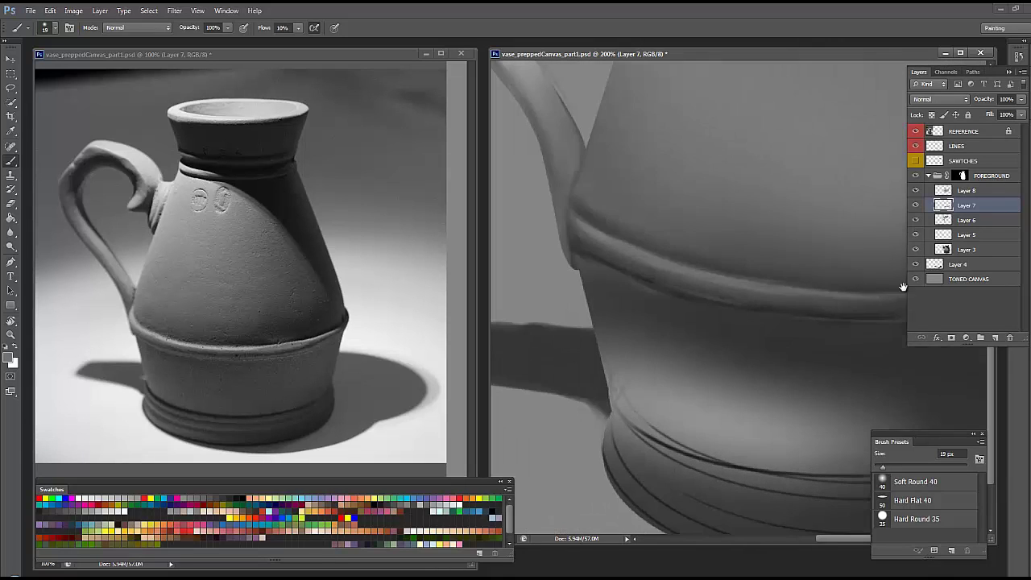
right_click(856, 320)
type("2")
key("Return")
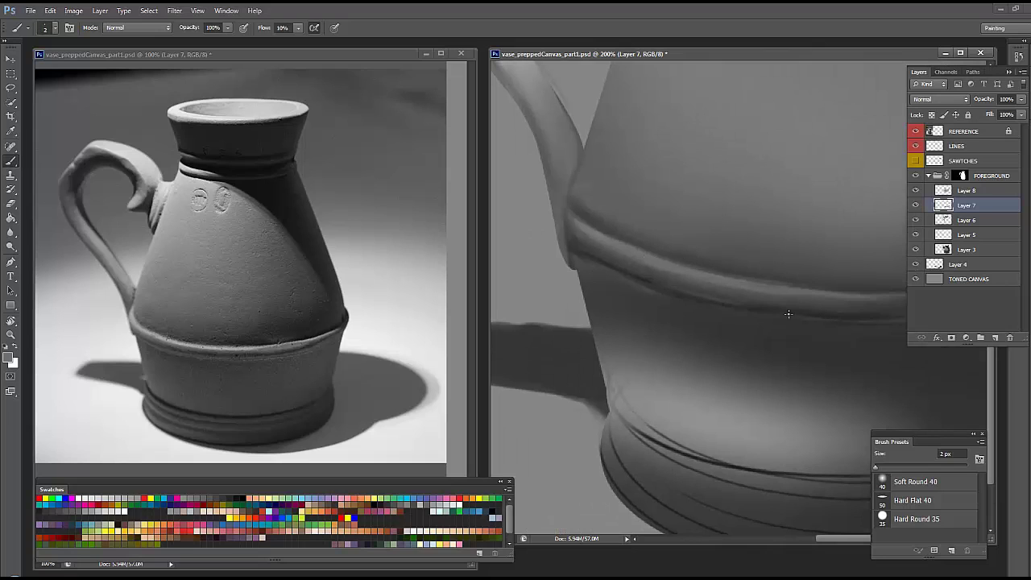
key("ctrl+minus")
key("ctrl+minus")
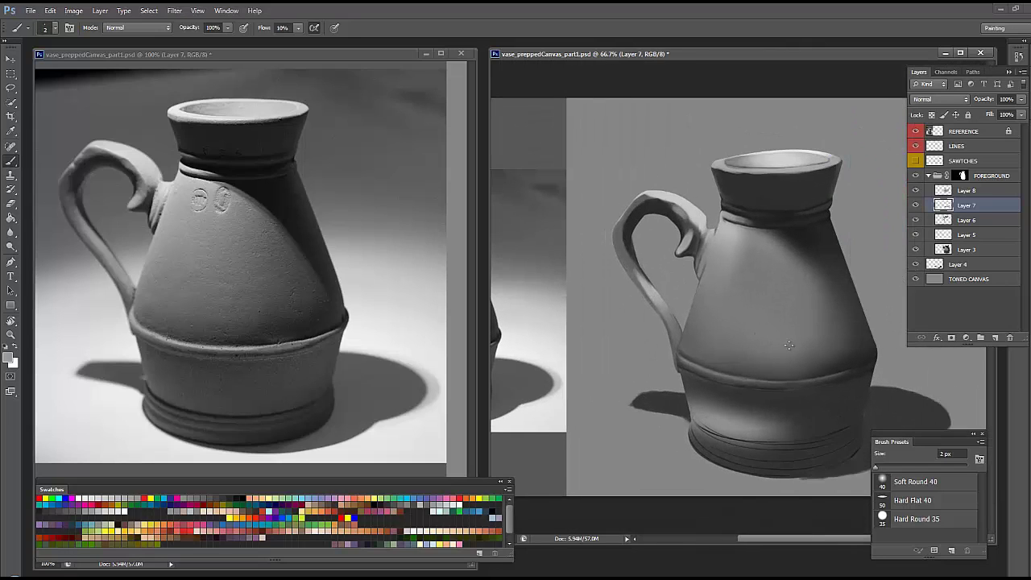
Add a new empty Layer 9 and set the brush to 75 px.
key("ctrl+shift+alt+n")
right_click(803, 239)
key("Return")
right_click(840, 288)
type("75")
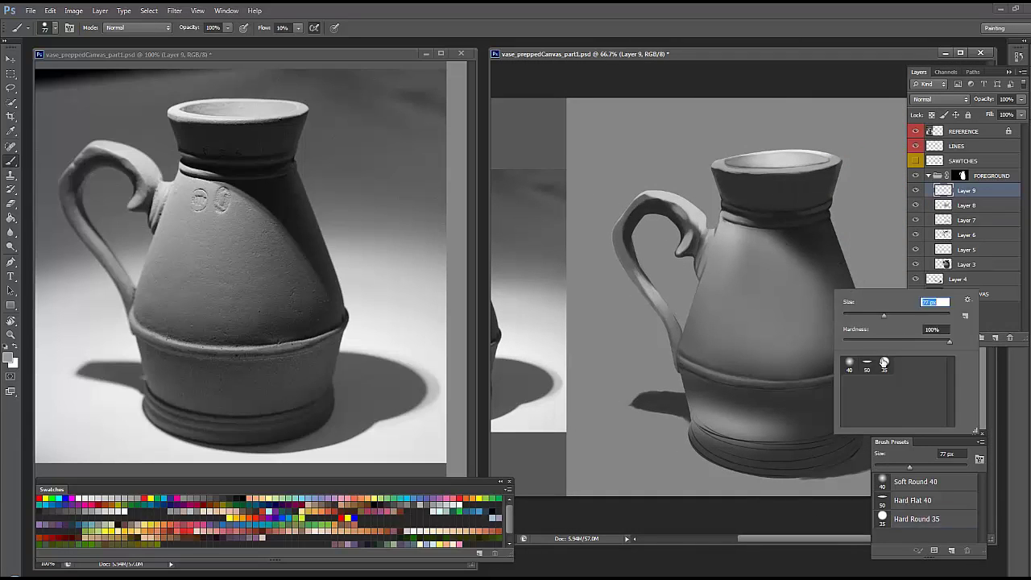
key("Return")
left_click(1017, 58)
left_click(718, 241)
At 7% flow, shade the jug's upper right body and right side with darker greys.
left_click_drag(302, 28, 295, 40)
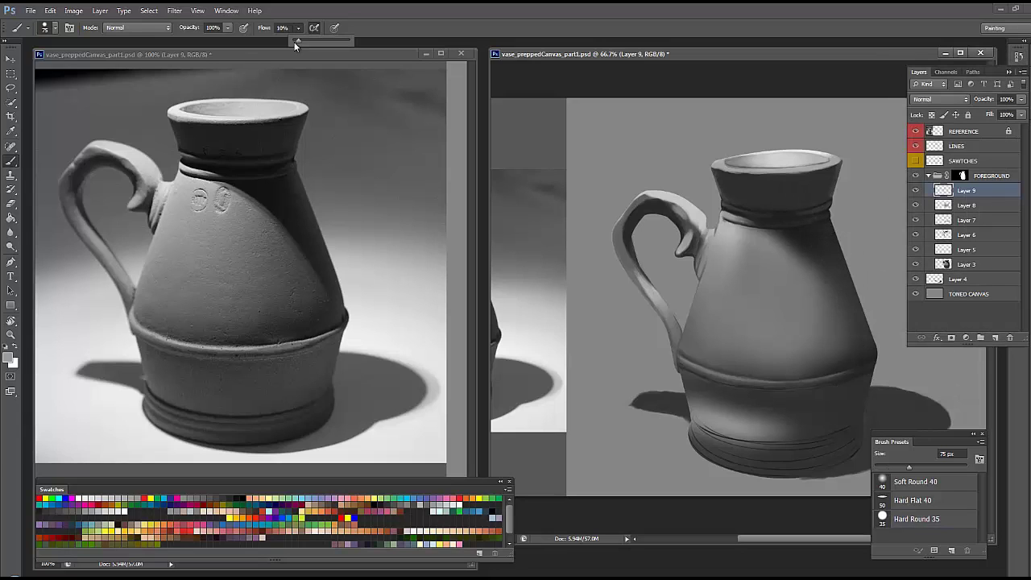
left_click(400, 322, "alt")
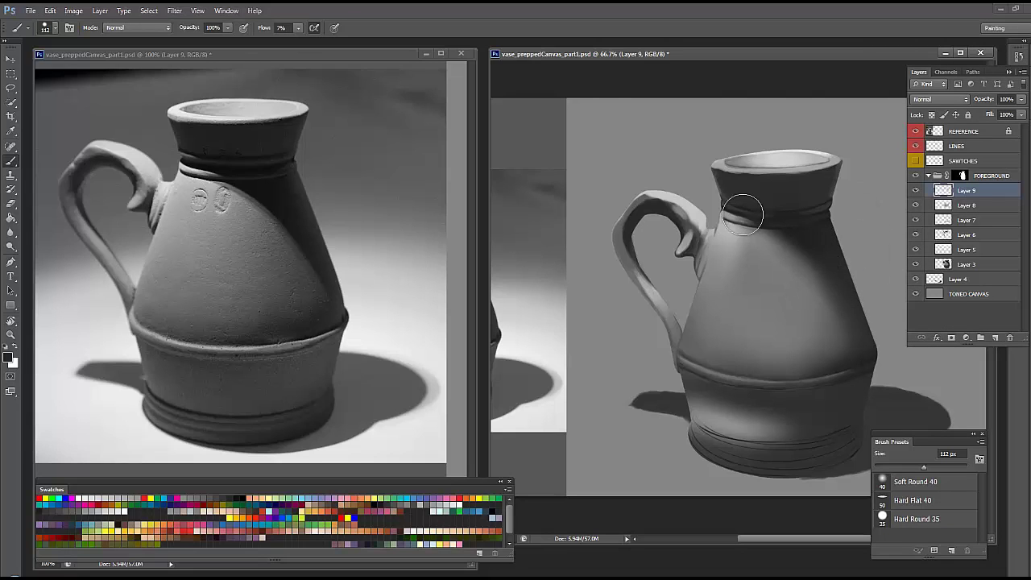
mouse_move(765, 211)
left_mouse_down()
mouse_move(832, 284)
mouse_move(851, 329)
mouse_move(803, 285)
left_mouse_up()
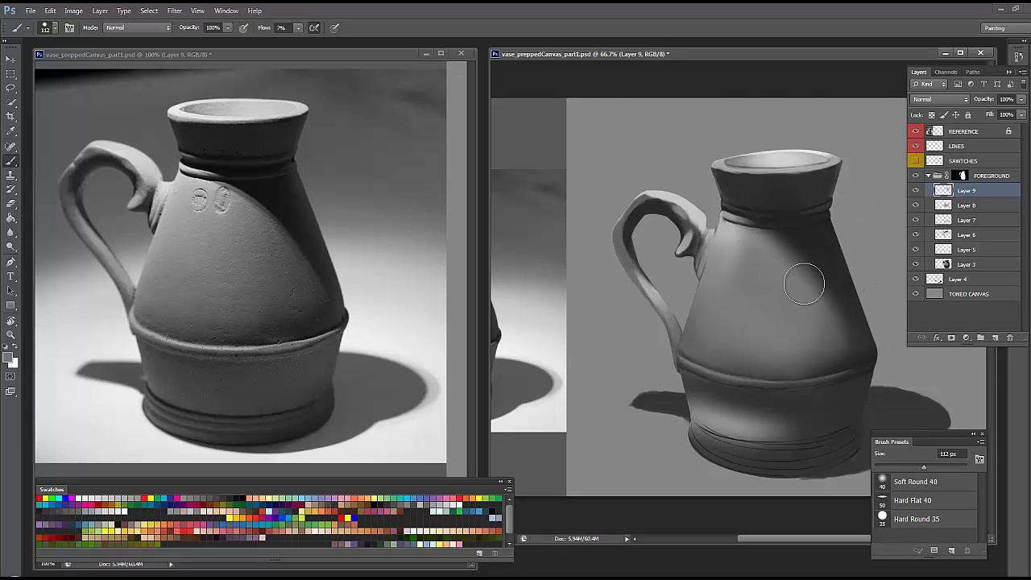
left_click(826, 252, "alt")
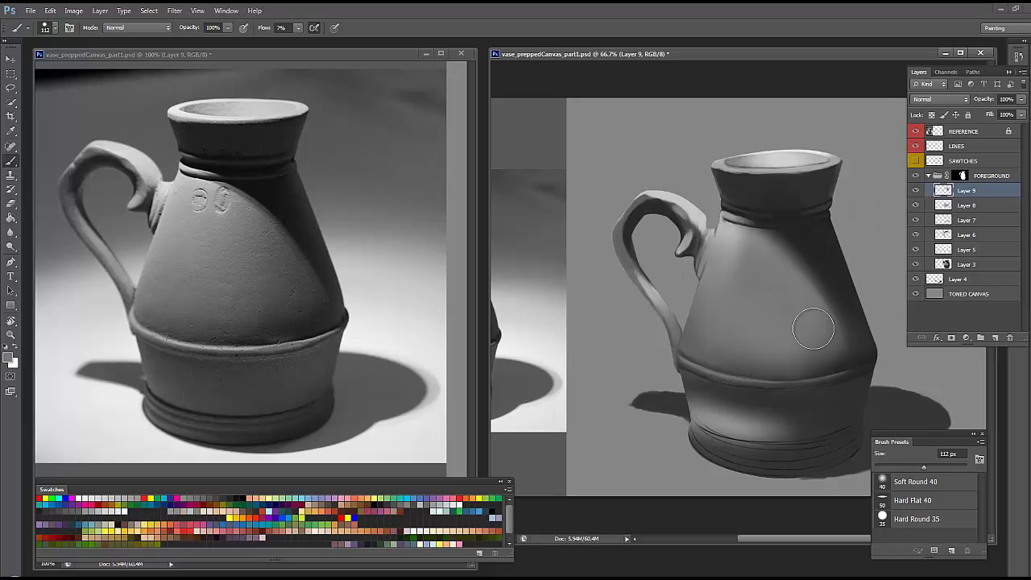
left_click(842, 278, "alt")
left_click_drag(842, 278, 859, 356)
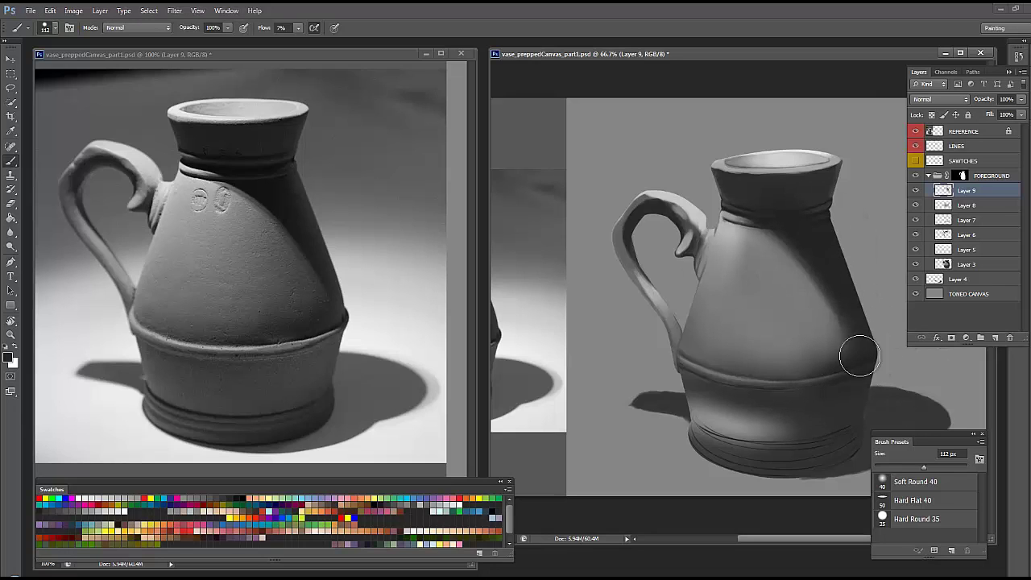
Sample a lighter handle grey and darken the base band with a 131 px soft stroke.
right_click(787, 332)
left_click_drag(821, 469, 805, 468)
key("Return")
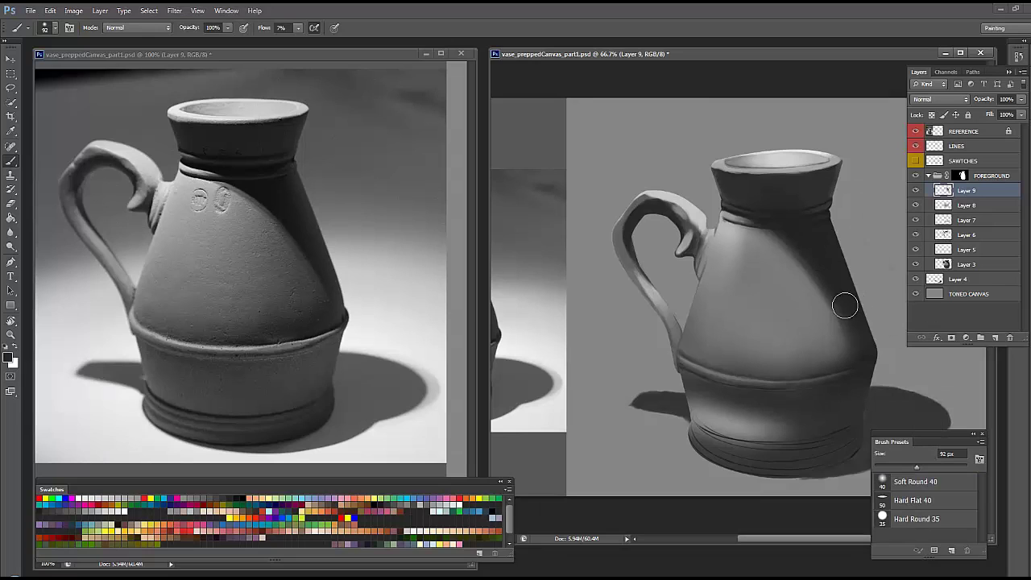
right_click(840, 254)
left_click(647, 210, "alt")
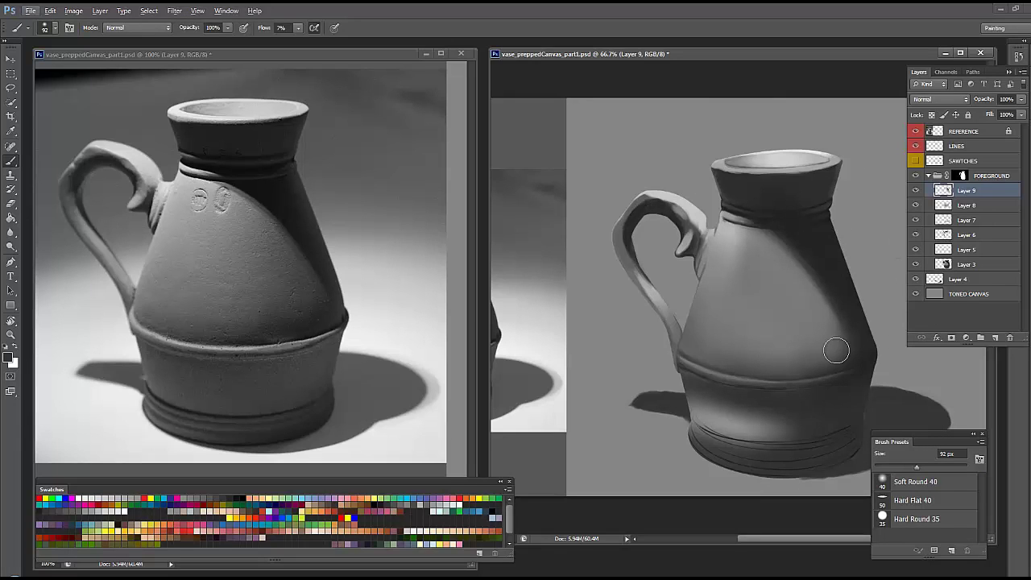
right_click(830, 397)
left_click_drag(876, 418, 888, 419)
key("Return")
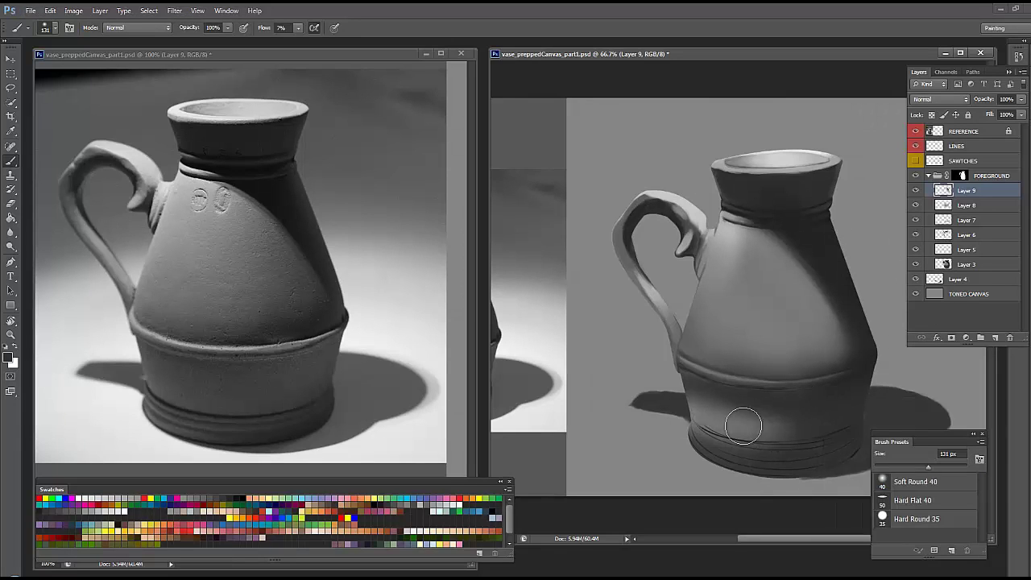
left_click_drag(743, 426, 818, 426)
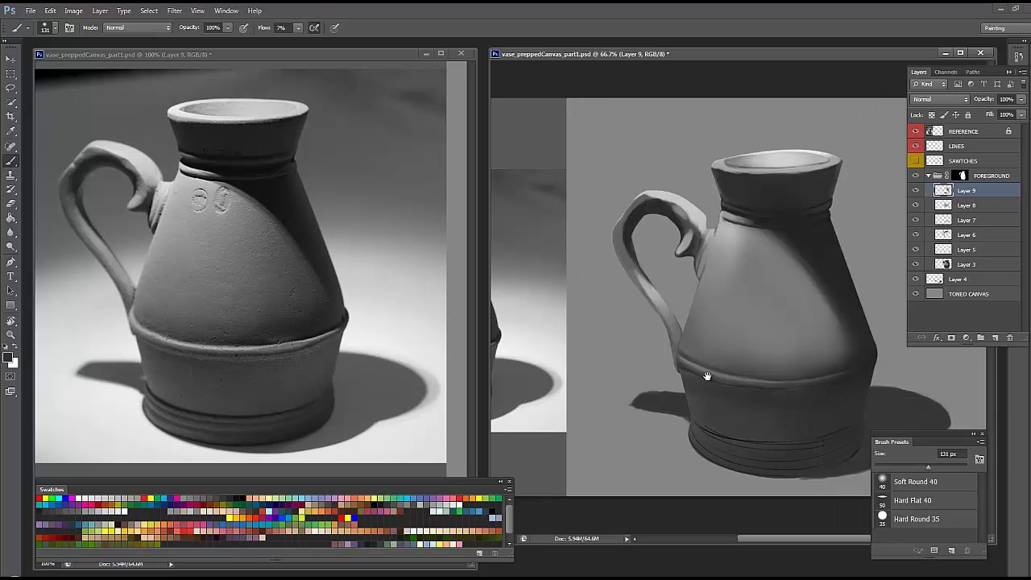
Zoom to 100% on the lower body and set a 9 px brush for the grooves.
key("ctrl+plus")
right_click(557, 427)
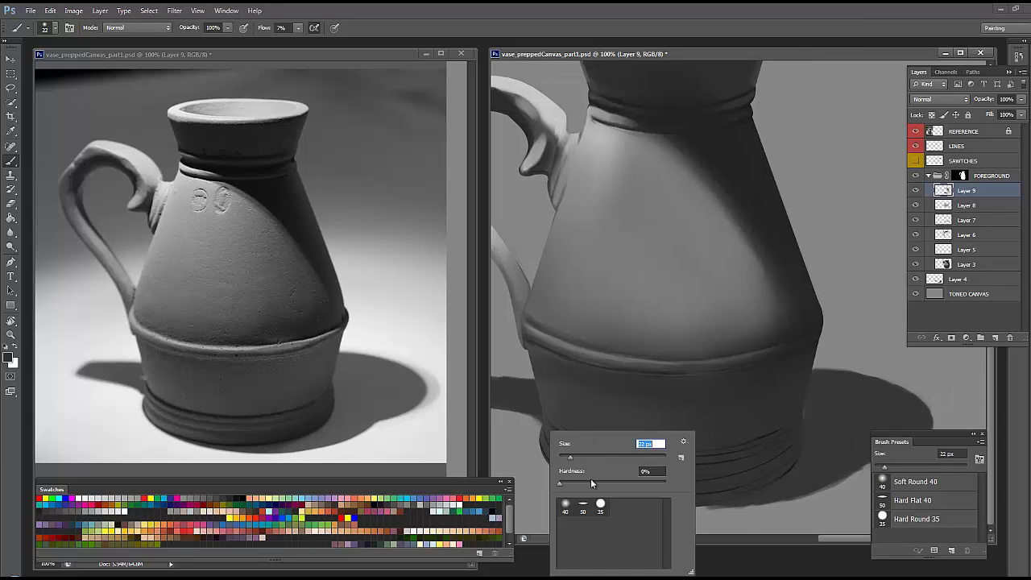
left_click_drag(616, 450, 600, 450)
key("Return")
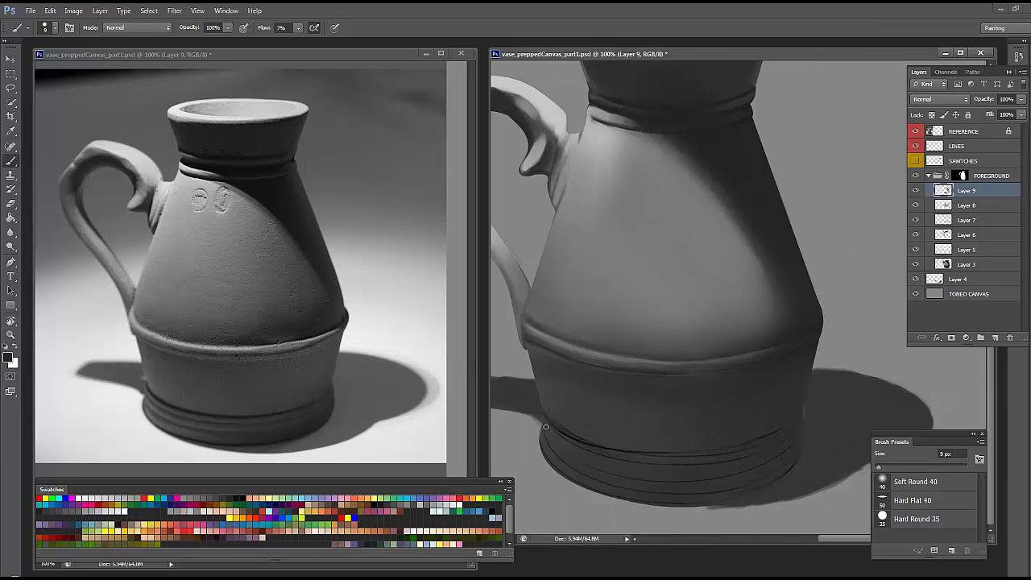
left_click(1017, 58)
Select the LINES layer and set up a 137 px eraser.
key("ctrl+minus")
left_click(955, 146)
right_click(777, 428)
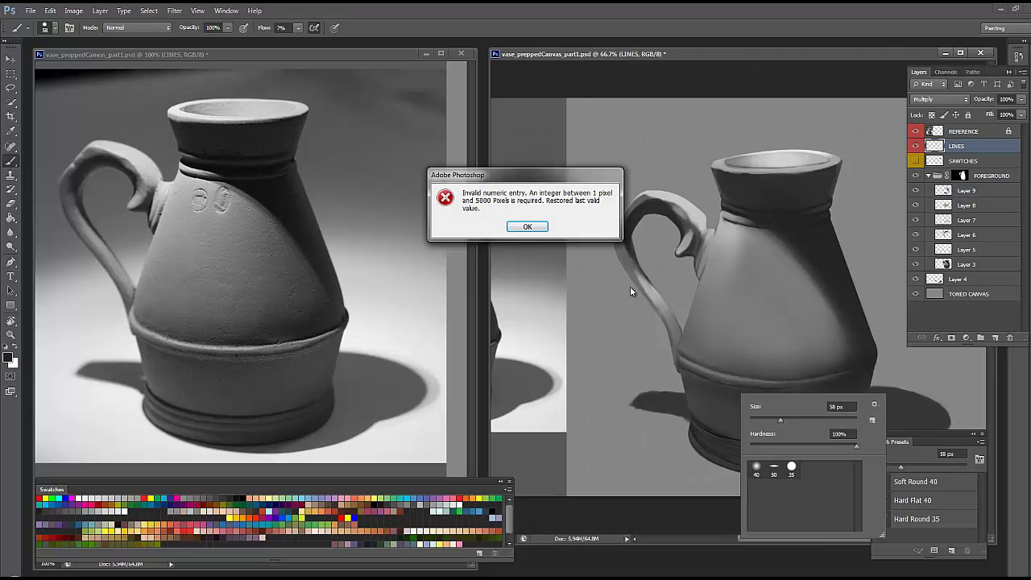
key("Return")
key("e")
right_click(746, 429)
left_click_drag(777, 461, 816, 460)
key("Return")
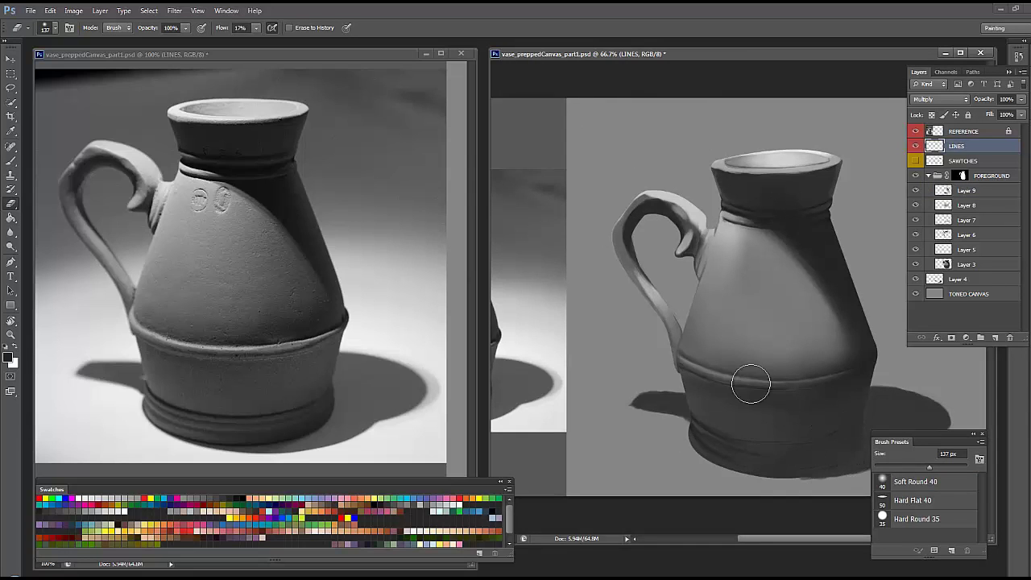
Lightly erase sketch lines along the base band, then zoom to 200% on the base.
key("ctrl+plus")
left_click_drag(694, 442, 610, 461)
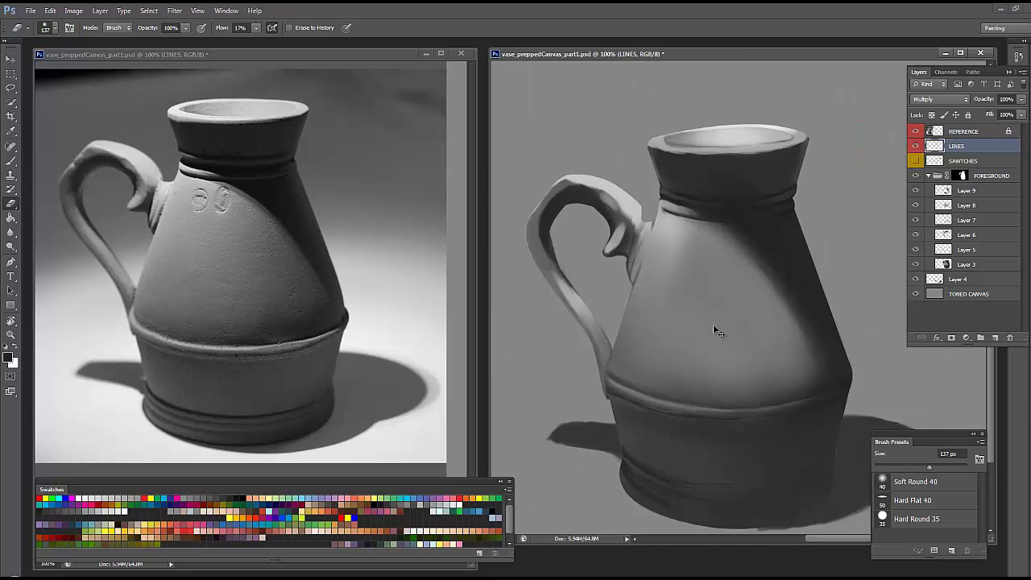
left_click_drag(713, 323, 630, 435)
key("ctrl+plus")
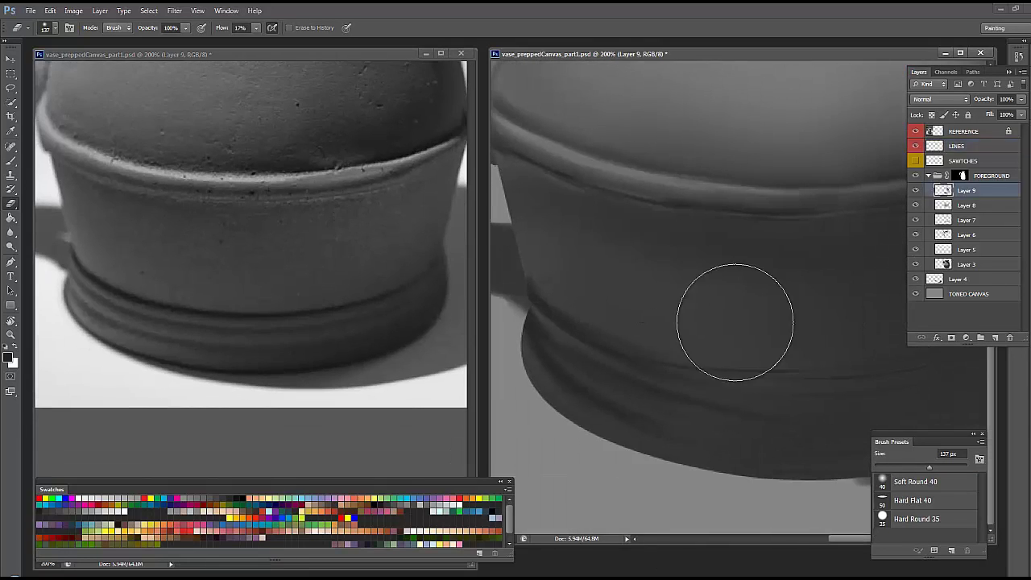
Return to the brush on Layer 9 and shrink it to 8 px for fine detail.
right_click(645, 427)
left_click(690, 492)
key("Escape")
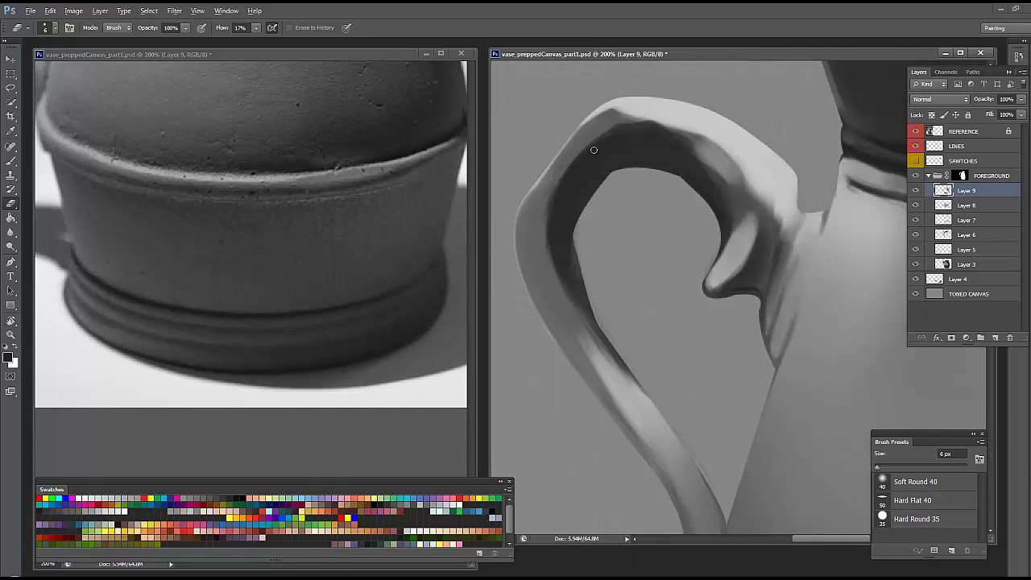
key("b")
right_click(604, 197)
left_click_drag(638, 220, 615, 215)
right_click(617, 239)
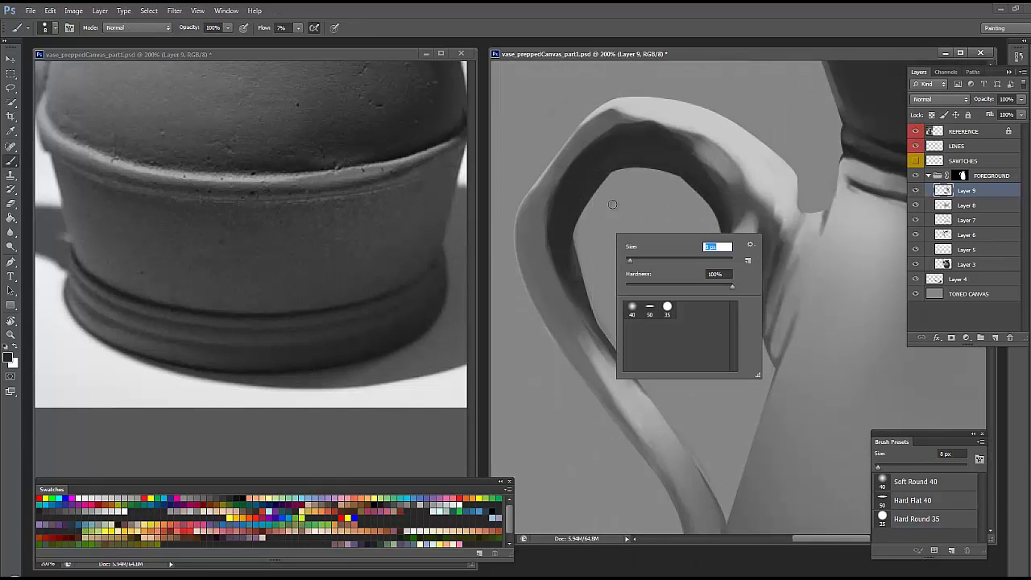
key("Escape")
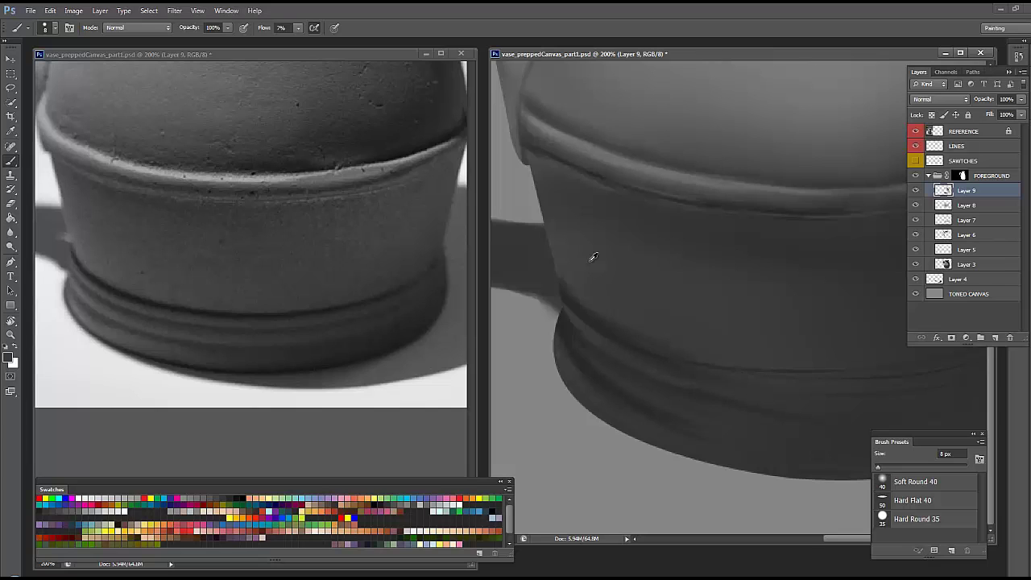
Work along the base ridges with a 7 px brush, panning between the jug's edges.
left_click_drag(703, 357, 757, 361)
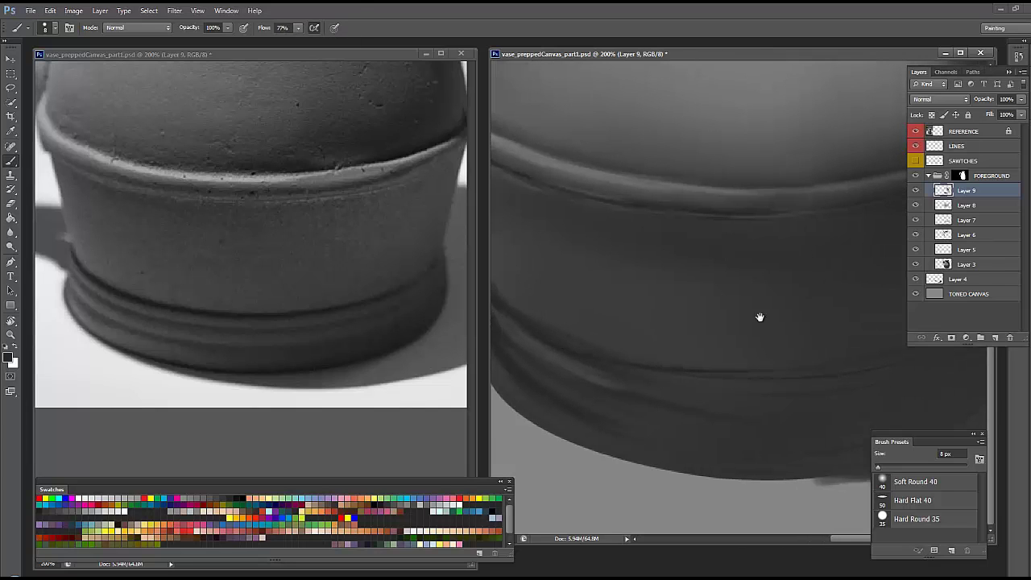
mouse_move(523, 322)
left_mouse_down()
mouse_move(636, 322)
mouse_move(770, 193)
left_mouse_up()
key("bracketleft")
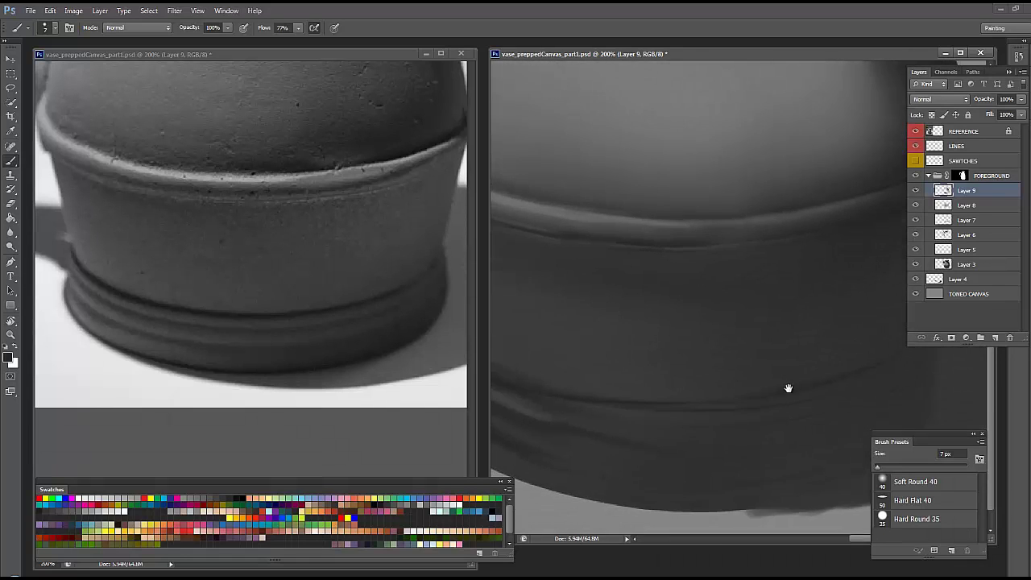
left_click_drag(788, 388, 788, 393)
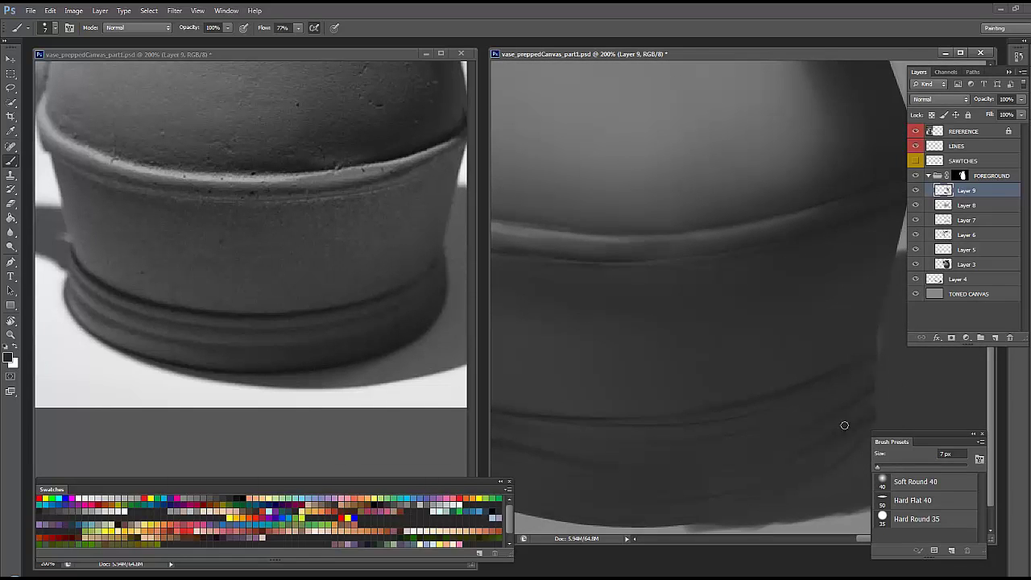
left_click_drag(844, 425, 894, 371)
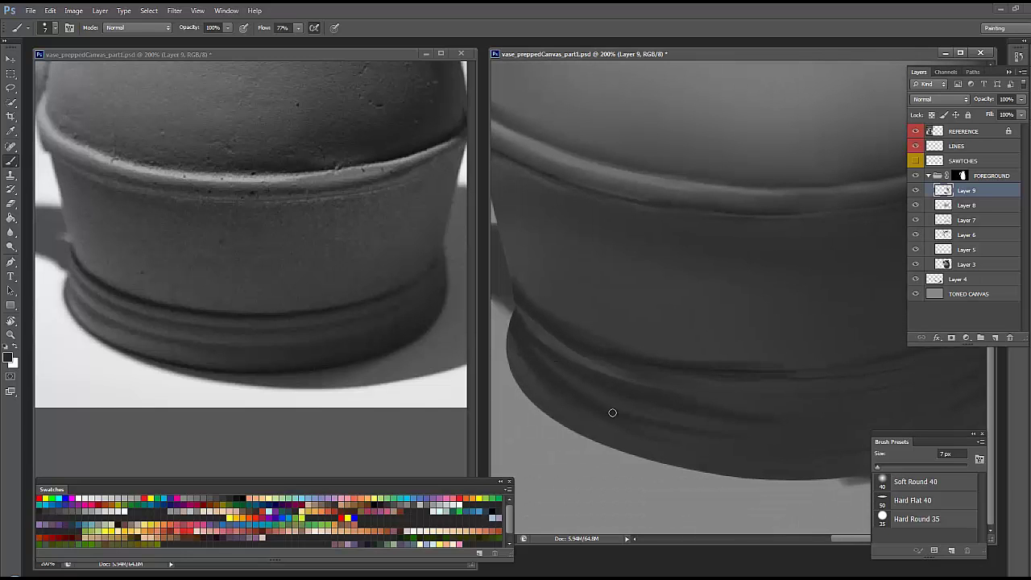
key("ctrl+minus")
key("ctrl+minus")
key("ctrl+minus")
key("ctrl+plus")
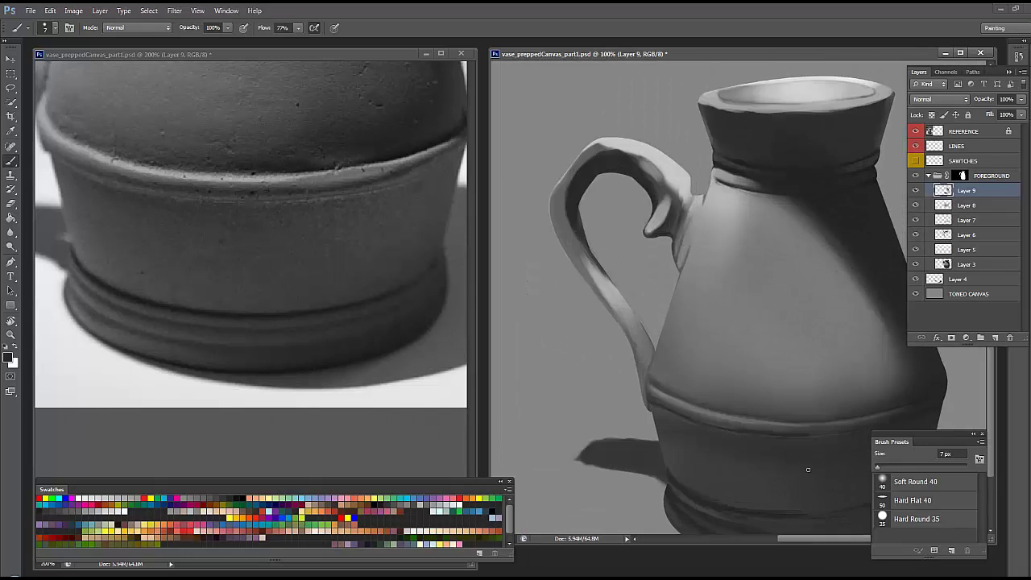
key("ctrl+plus")
key("ctrl+plus")
Refine the base rings with 13 px, then 11 px and 8 px hard brushes.
right_click(643, 379)
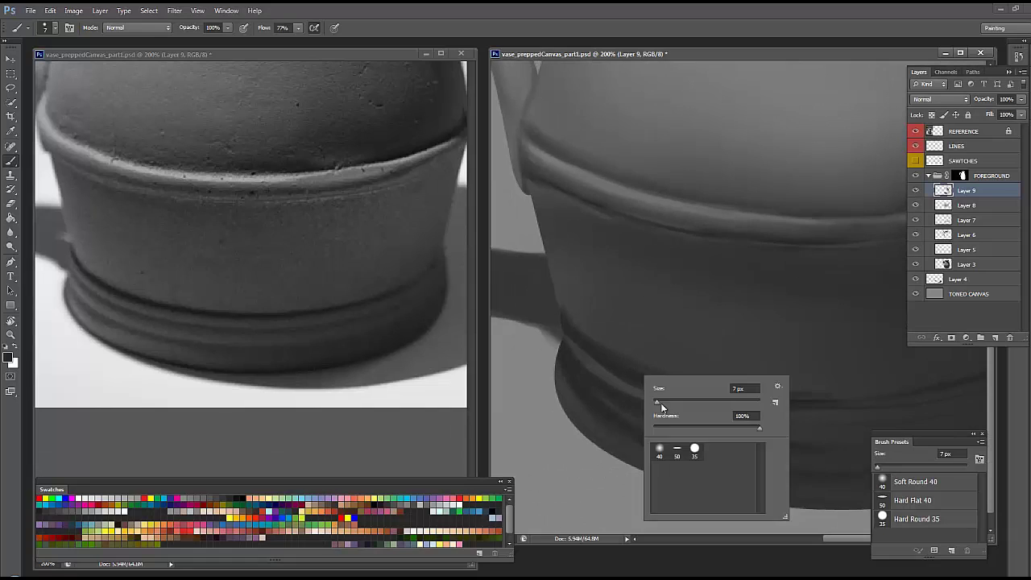
left_click_drag(656, 406, 664, 407)
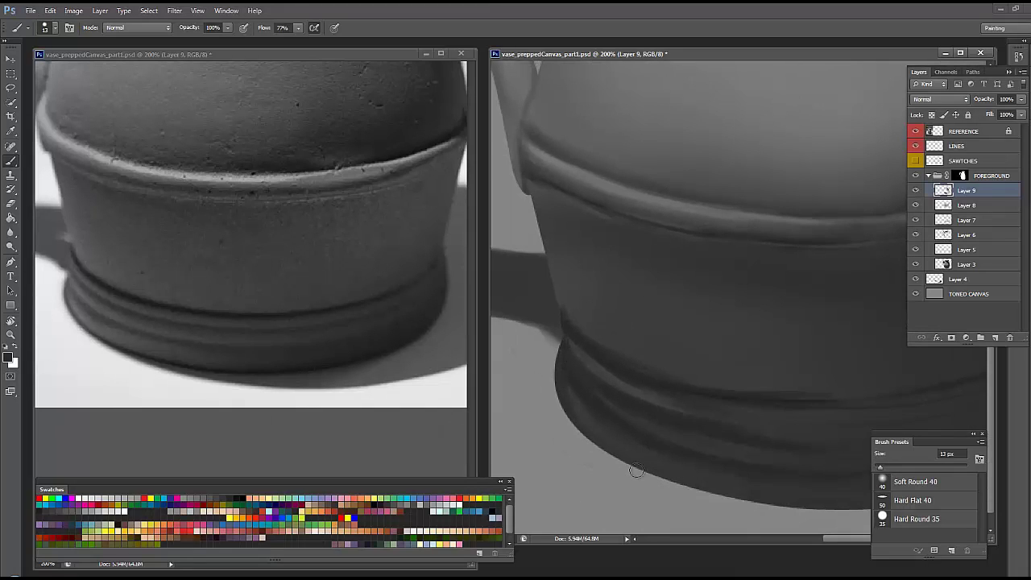
left_click_drag(636, 470, 586, 438)
right_click(577, 390)
left_click_drag(944, 198, 687, 265)
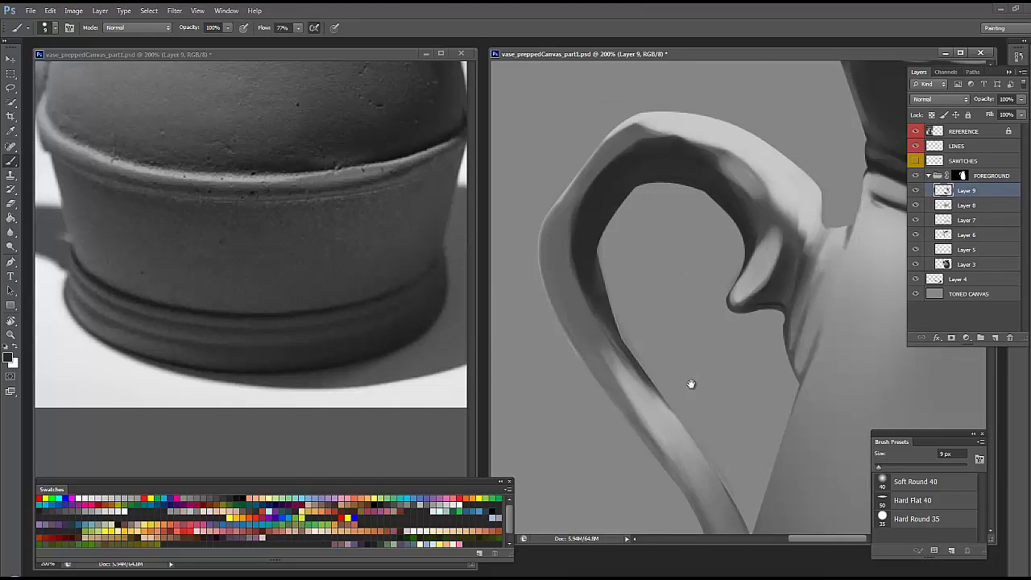
right_click(579, 362)
right_click(613, 393)
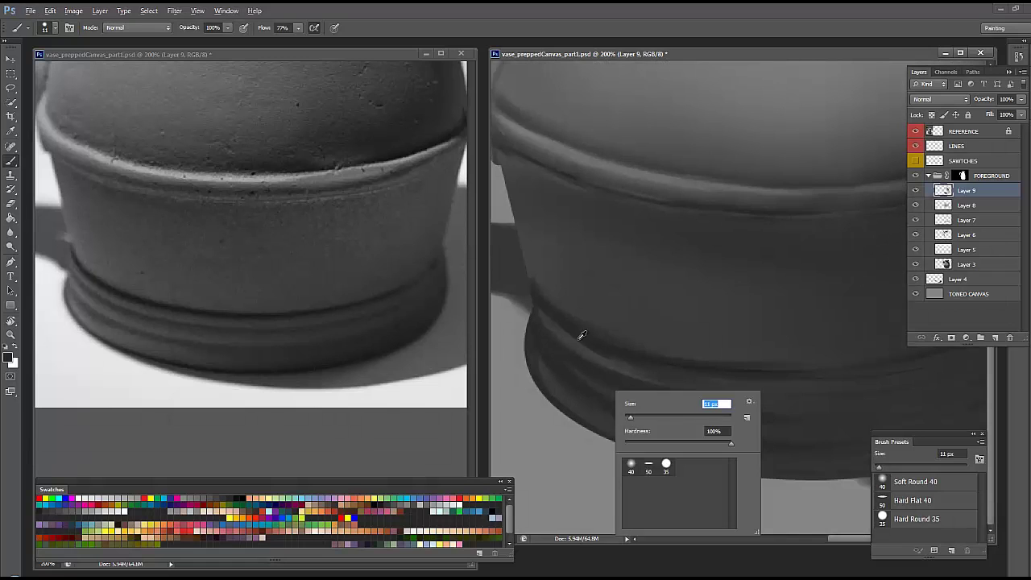
key("Return")
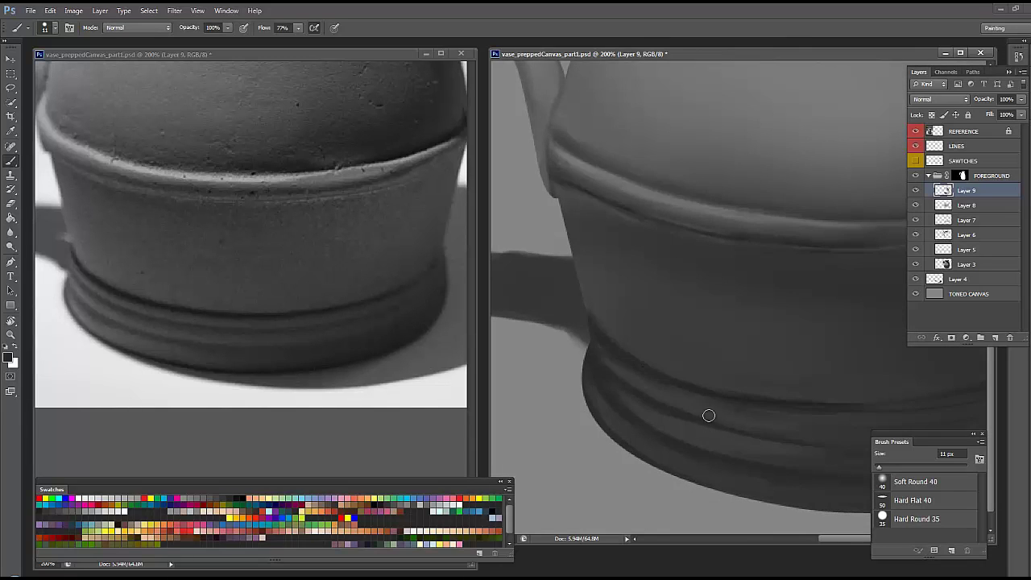
key("bracketleft")
key("bracketleft")
key("bracketleft")
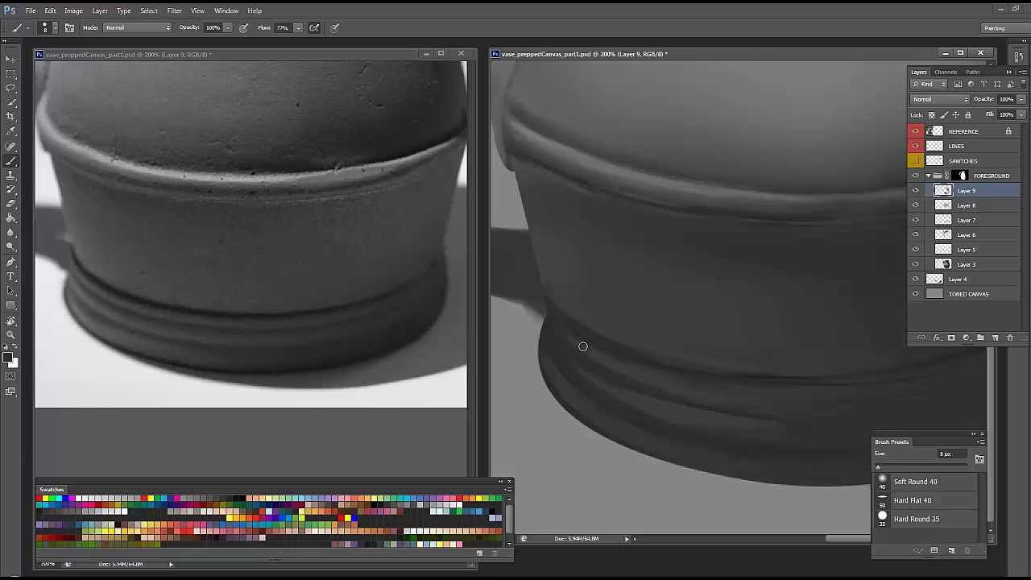
left_click_drag(757, 371, 636, 366)
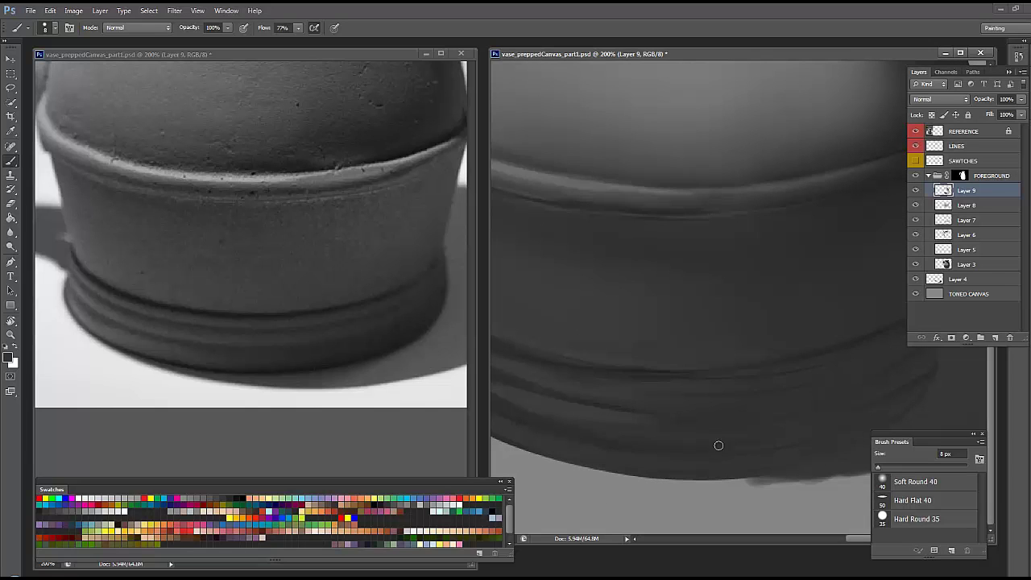
Select LINES and erase leftover sketch strokes with a 119 px eraser.
left_click(958, 146)
key("e")
right_click(761, 348)
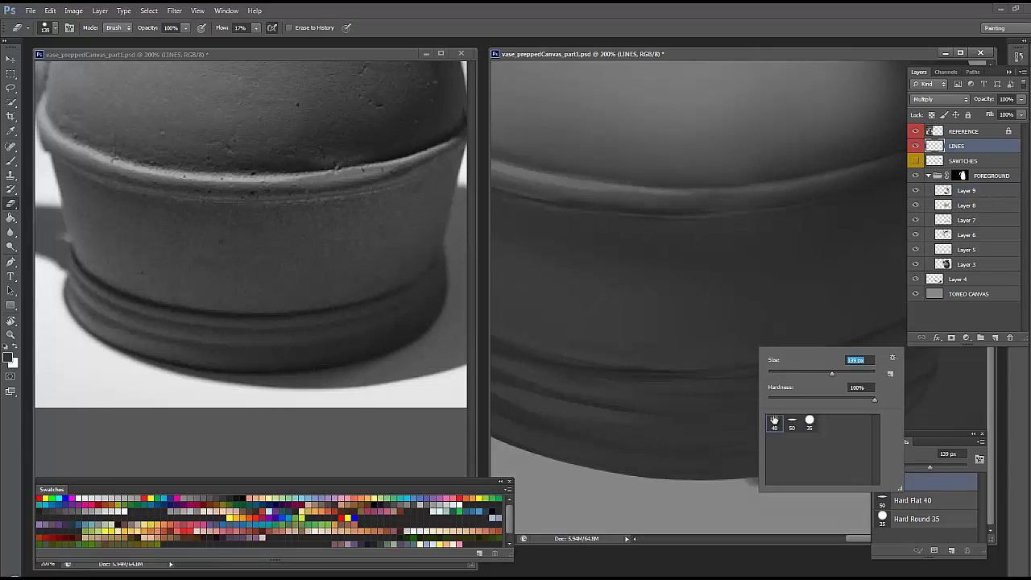
left_click_drag(773, 357, 814, 357)
scroll(862, 438, "down", 1)
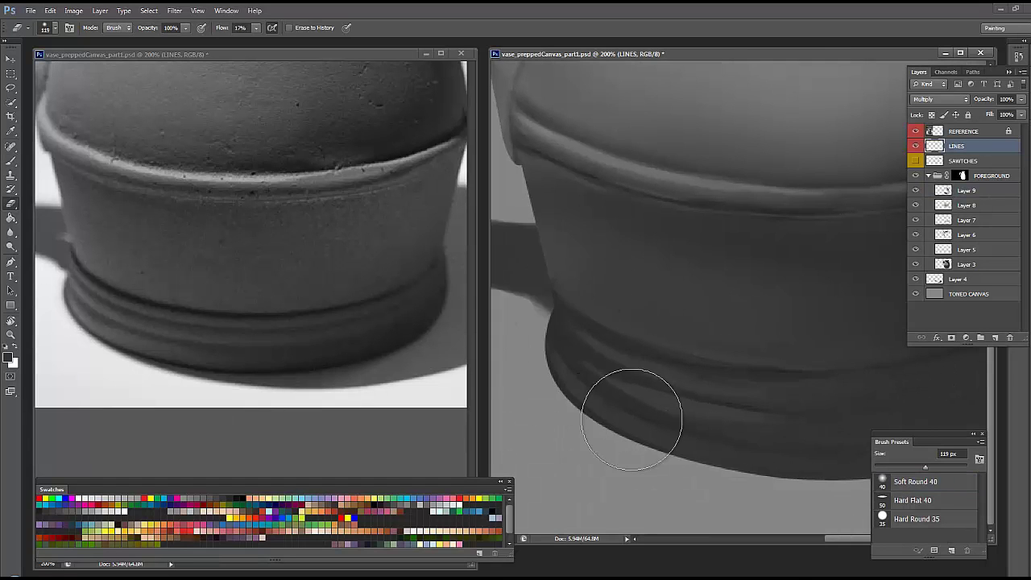
scroll(633, 414, "left", 2)
scroll(672, 368, "down", 1)
Switch back to the brush on Layer 9 and zoom to 300% on the base rim.
key("b")
scroll(645, 207, "up", 2)
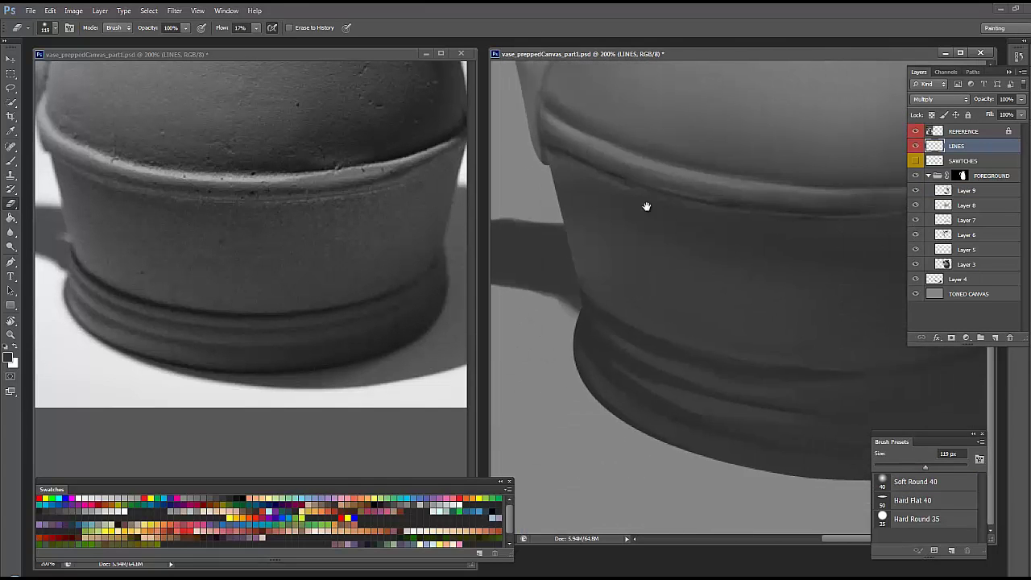
right_click(705, 270)
left_click(706, 273)
key("Return")
Sample the base-edge grey and sharpen the lower groove rings with a 6 px brush.
scroll(675, 348, "up", 1)
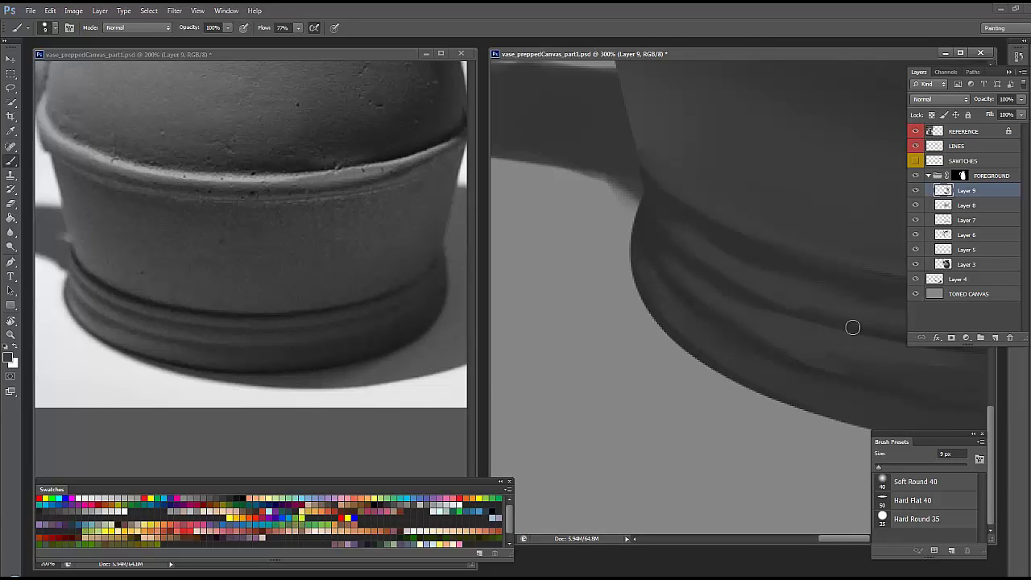
left_click(667, 213, "alt")
scroll(830, 357, "right", 1)
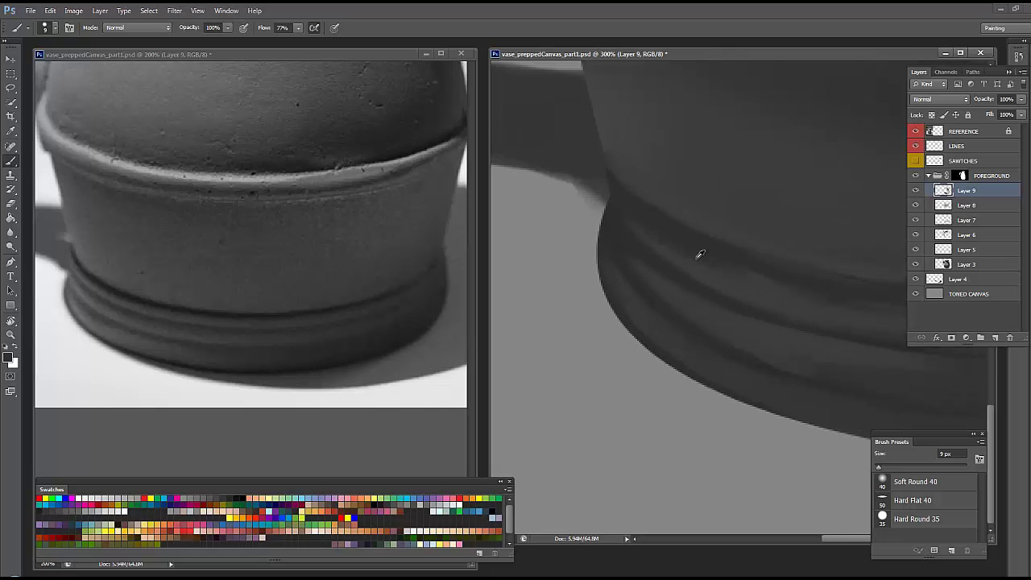
left_click_drag(700, 255, 633, 362)
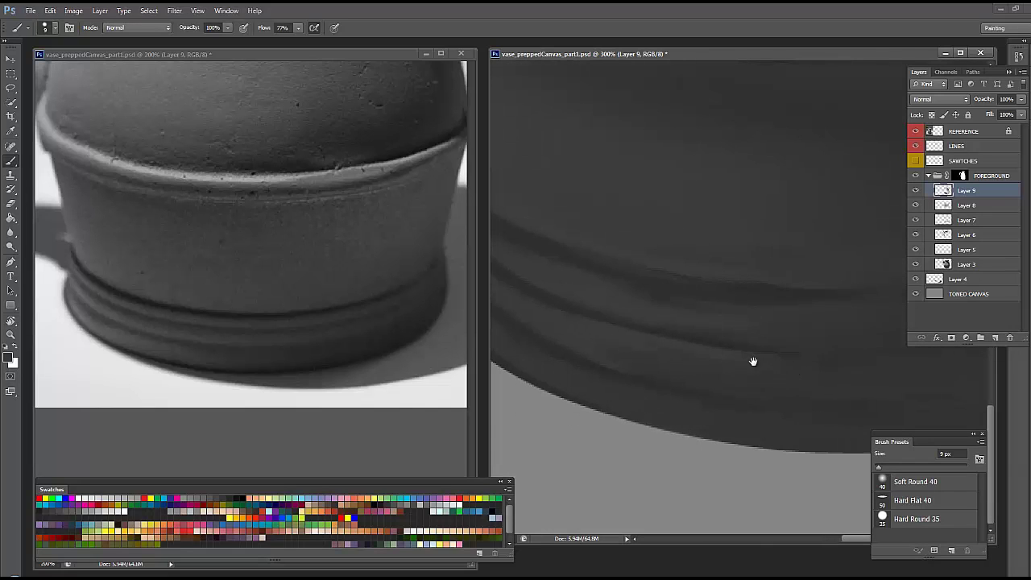
left_click_drag(752, 361, 870, 307)
right_click(869, 306)
left_click(895, 342)
key("Return")
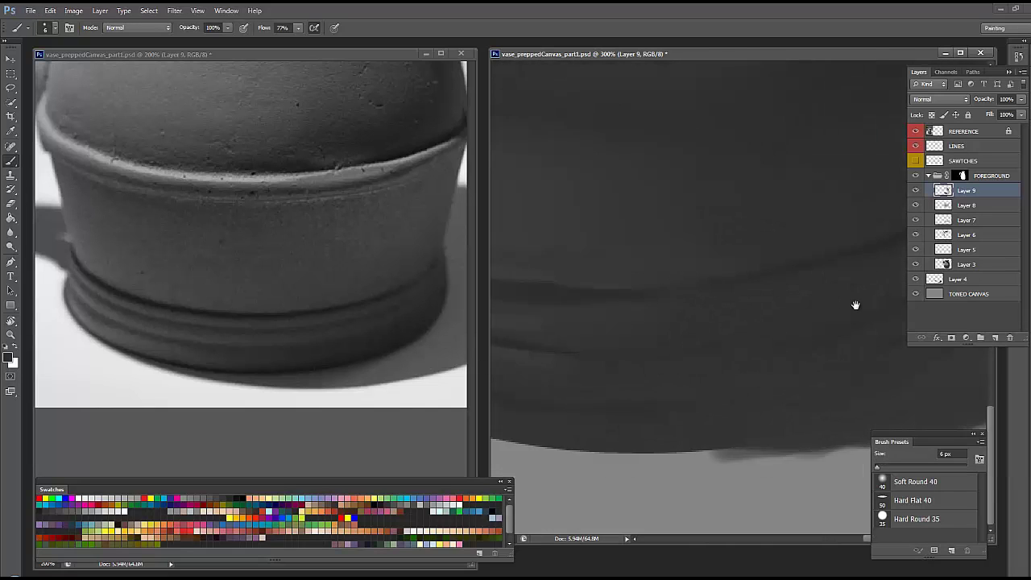
Zoom out and pan to review the upper ridge and the whole jug.
key("ctrl+minus")
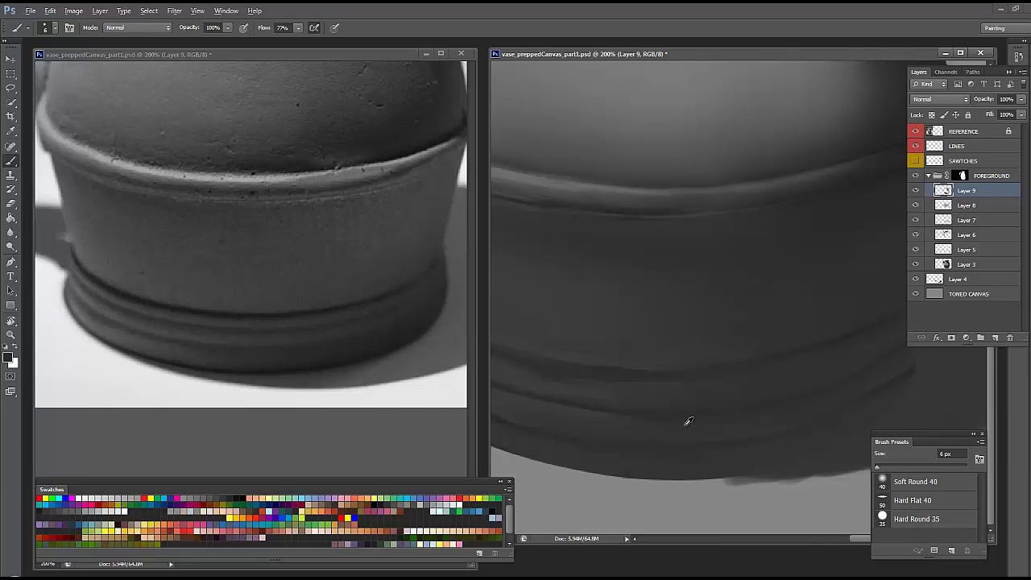
left_click_drag(587, 426, 635, 442)
scroll(557, 400, "right", 3)
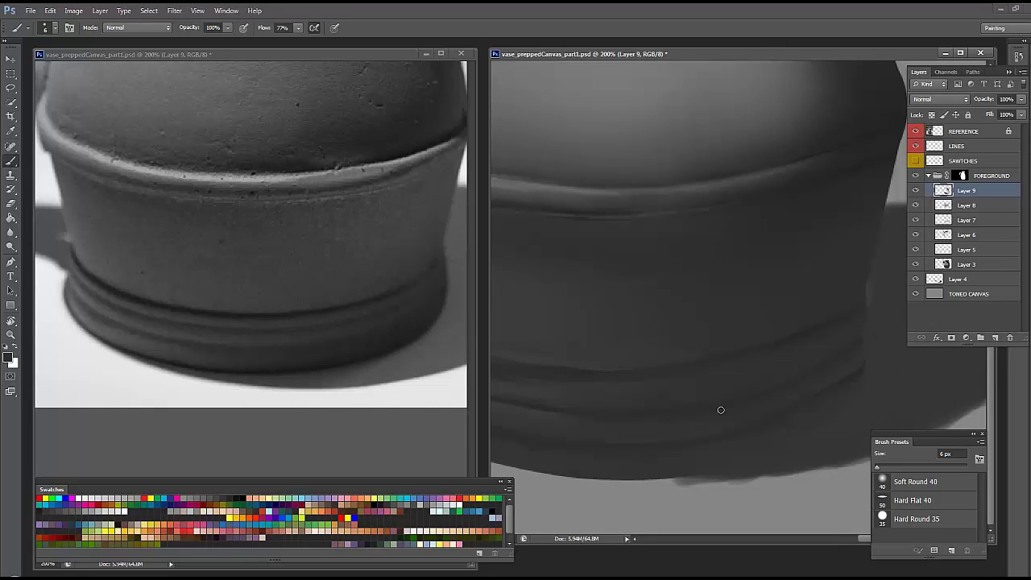
key("ctrl+minus")
key("ctrl+minus")
key("ctrl+plus")
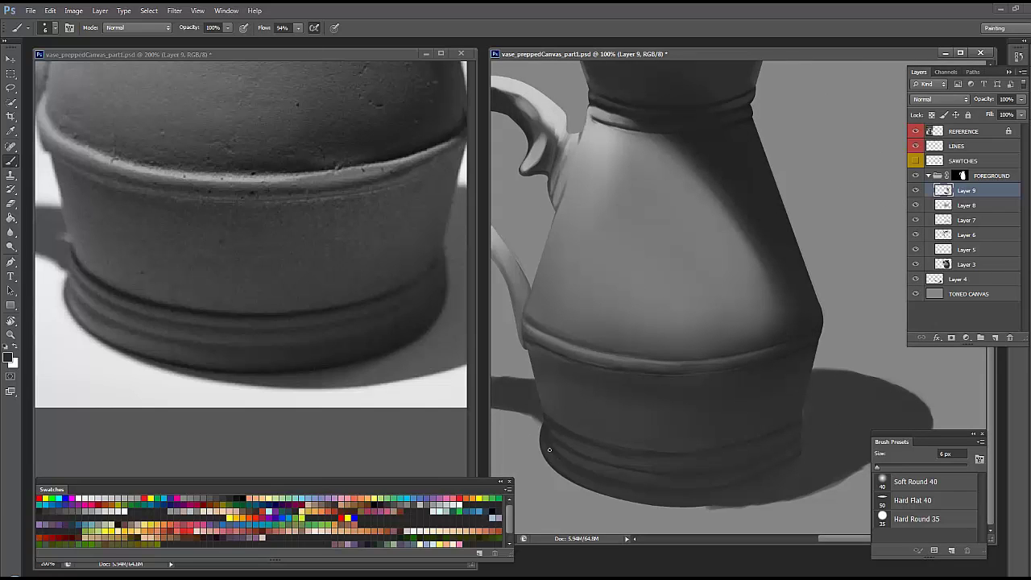
Add a new Multiply layer above Layer 9 and lower the brush flow.
left_click(995, 337)
left_click(939, 99)
left_click(926, 120)
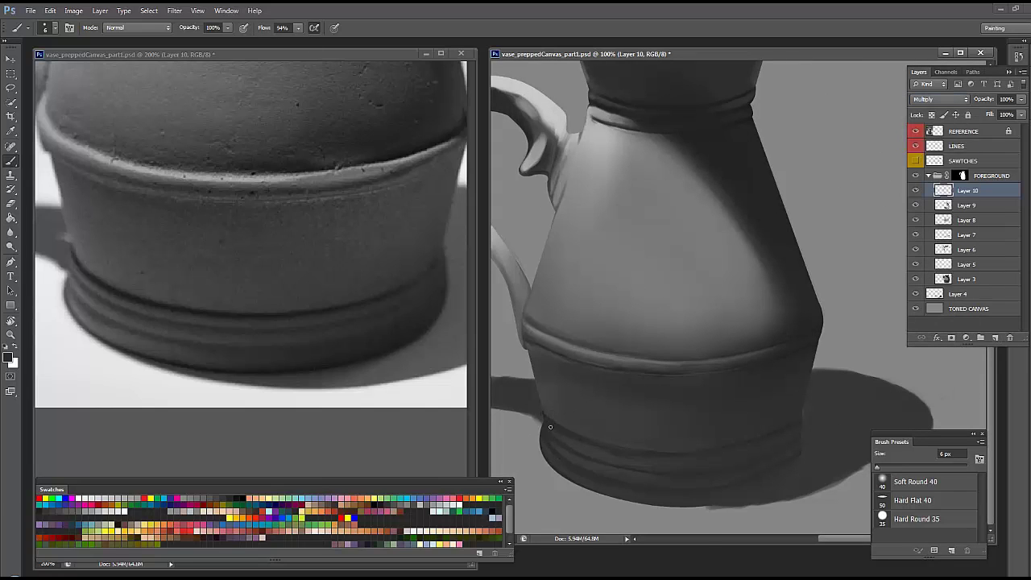
left_click_drag(298, 27, 264, 50)
Make Layer 9 active again with a 9 px brush.
key("e")
right_click(633, 432)
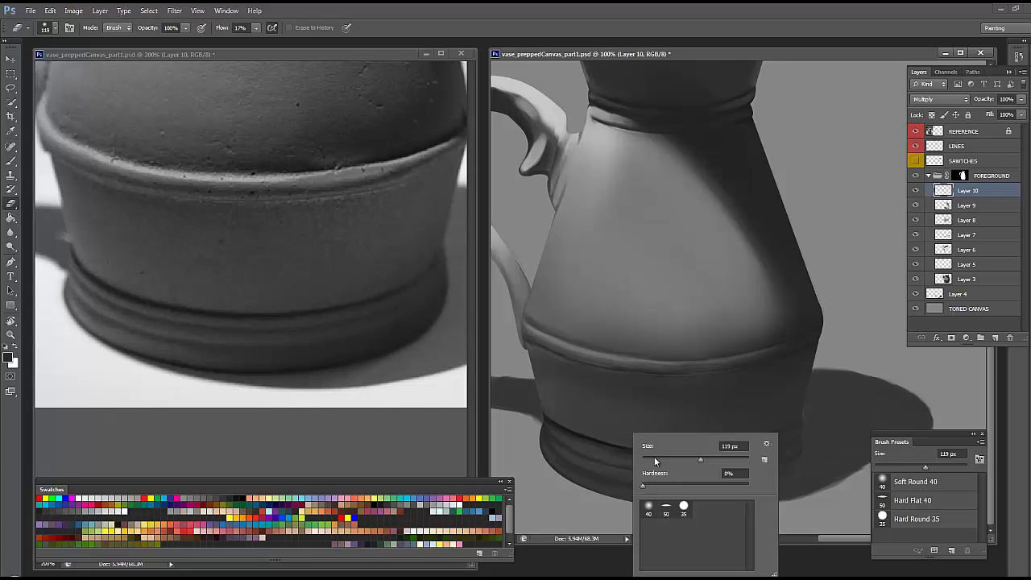
key("Escape")
key("b")
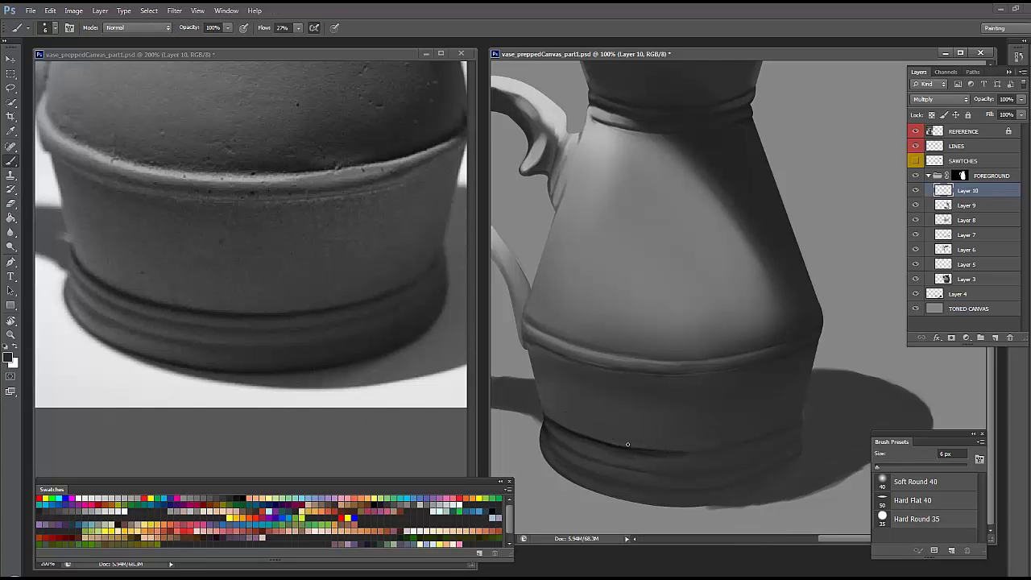
key("alt+bracketleft")
right_click(664, 452)
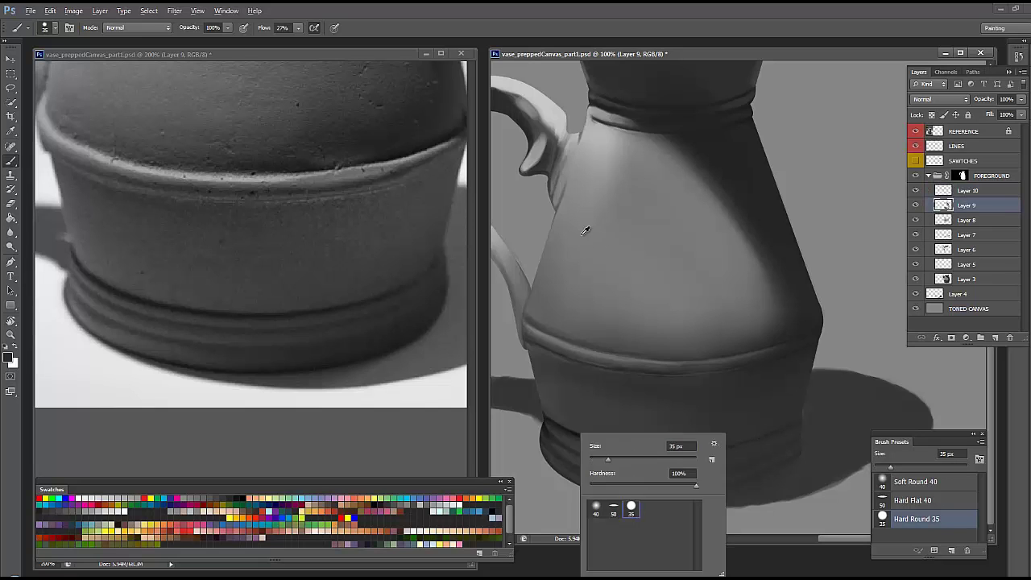
key("Escape")
Darken and smooth the lower and upper ring bands of the base with a 12 px brush.
left_click_drag(557, 441, 624, 410)
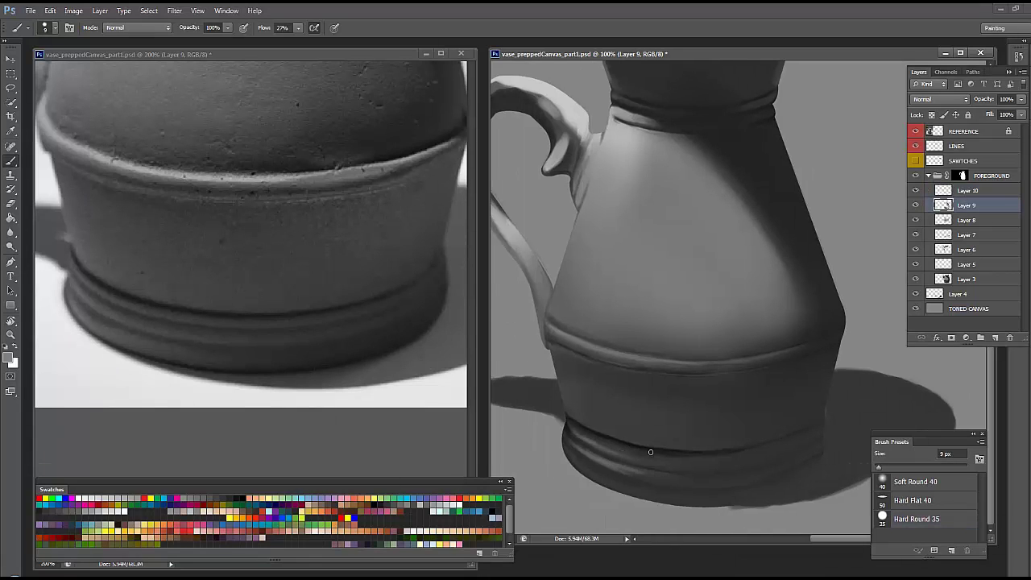
mouse_move(650, 452)
left_mouse_down()
mouse_move(752, 299)
mouse_move(686, 475)
left_mouse_up()
scroll(668, 483, "right", 4)
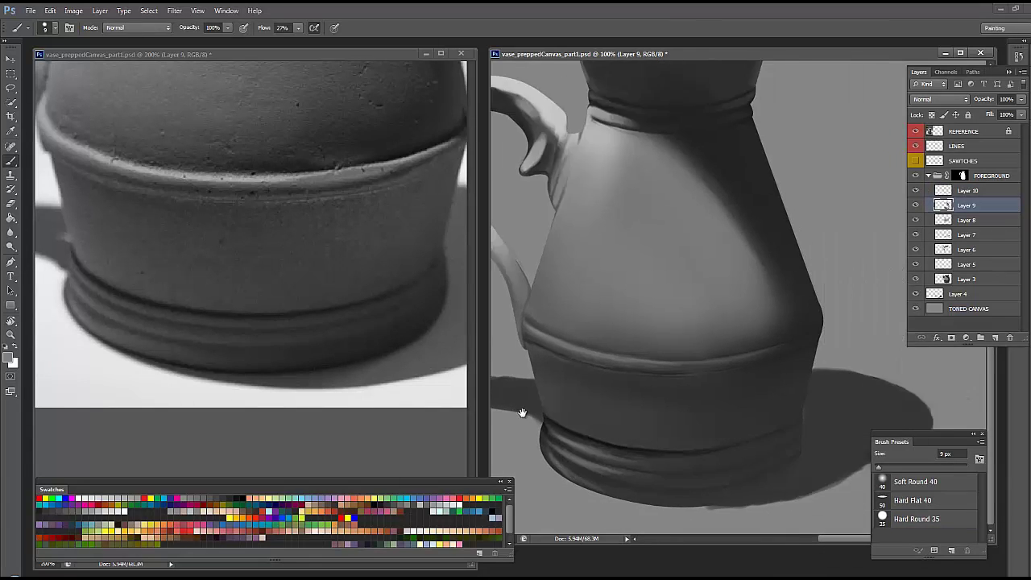
scroll(658, 466, "up", 3)
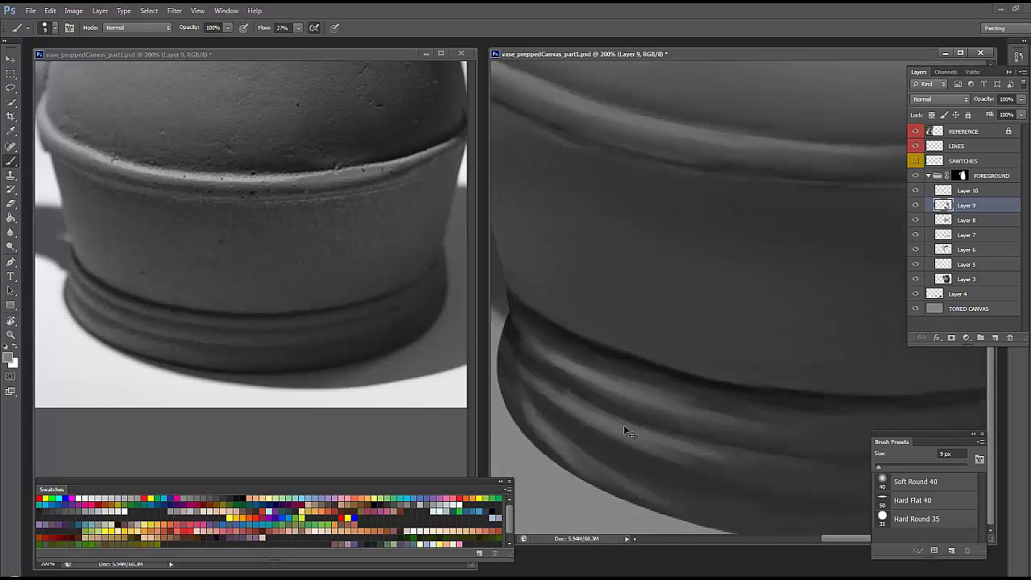
mouse_move(623, 425)
left_mouse_down()
mouse_move(617, 355)
mouse_move(701, 350)
left_mouse_up()
left_click_drag(612, 331, 709, 378)
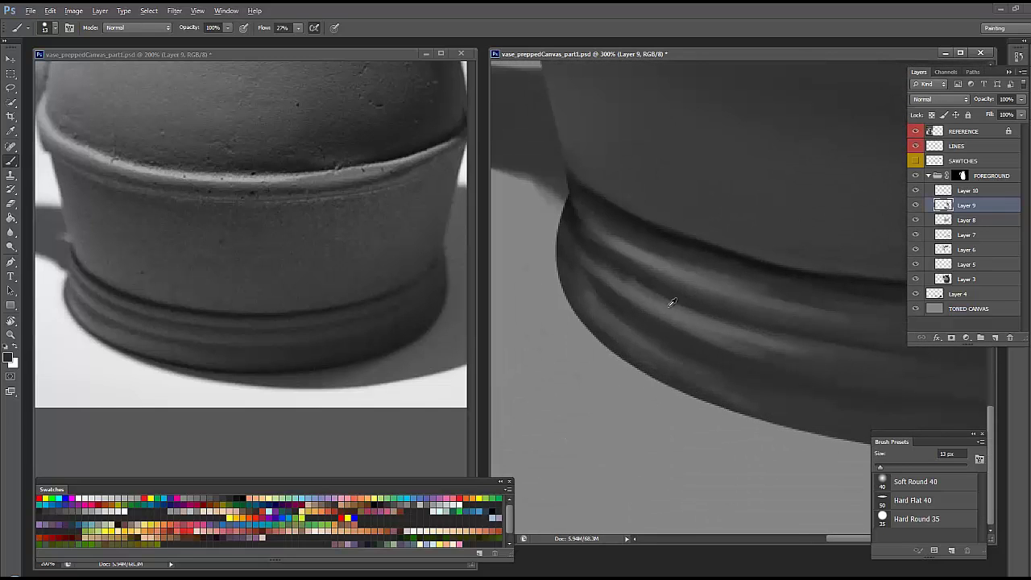
mouse_move(616, 290)
left_mouse_down()
mouse_move(745, 347)
mouse_move(628, 292)
left_mouse_up()
left_click_drag(609, 231, 713, 291)
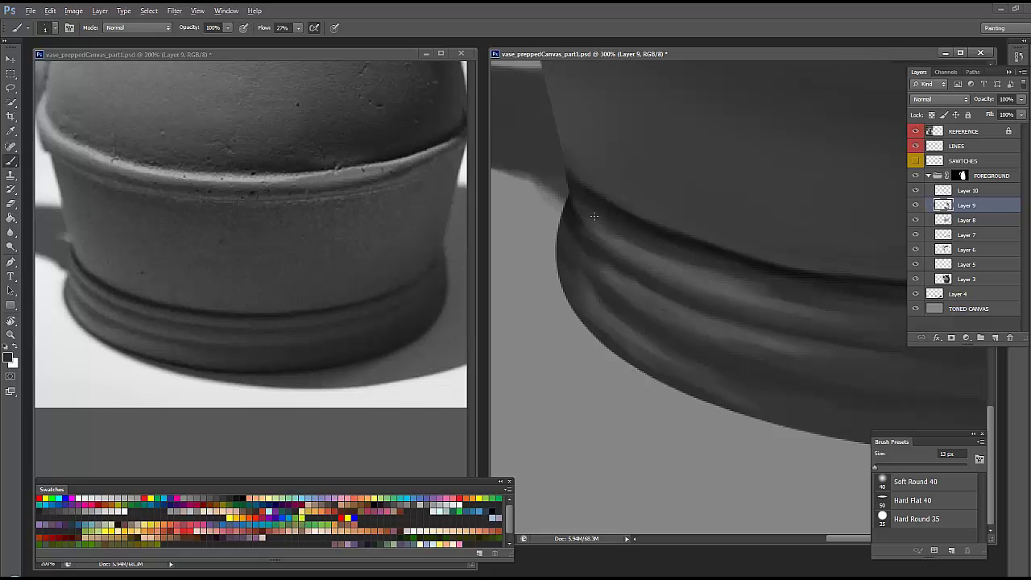
left_click_drag(643, 244, 721, 277)
scroll(794, 317, "down", 1)
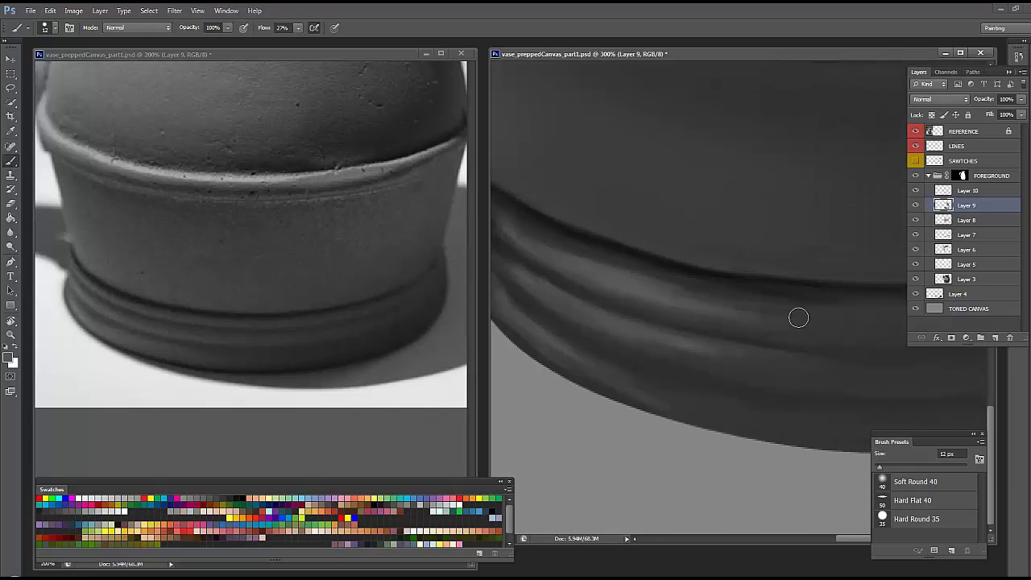
scroll(603, 217, "down", 1)
scroll(762, 294, "down", 1)
scroll(847, 310, "down", 1)
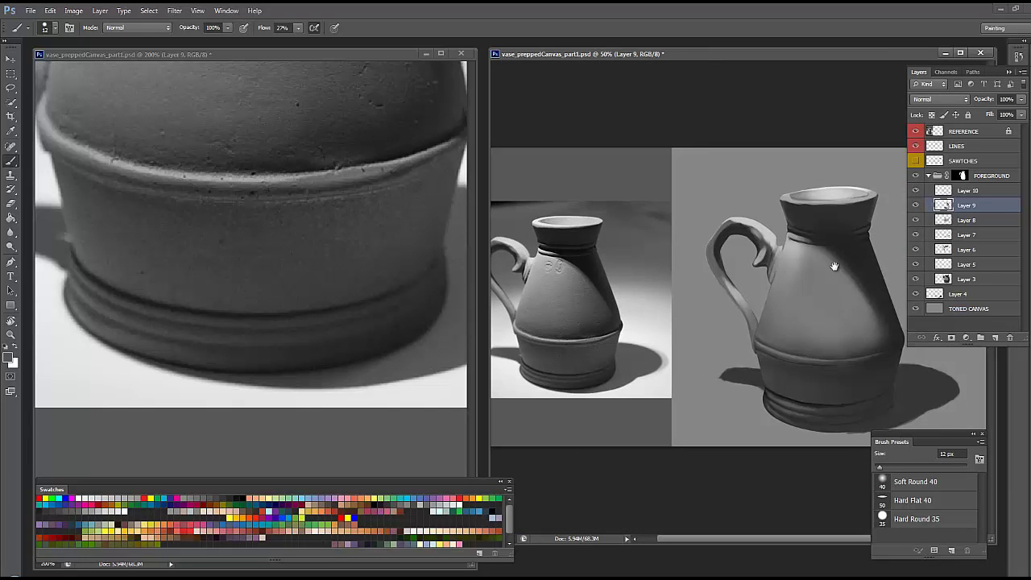
Start a crop, then abandon it and switch to the Move tool.
key("c")
key("v")
scroll(796, 277, "up", 1)
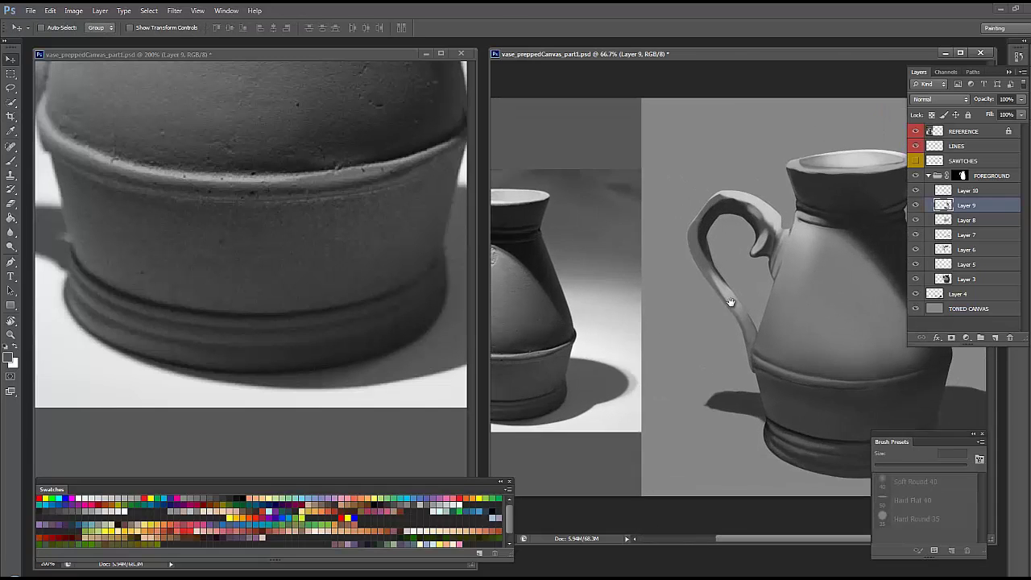
scroll(736, 166, "up", 1)
scroll(442, 330, "down", 1)
scroll(741, 330, "down", 1)
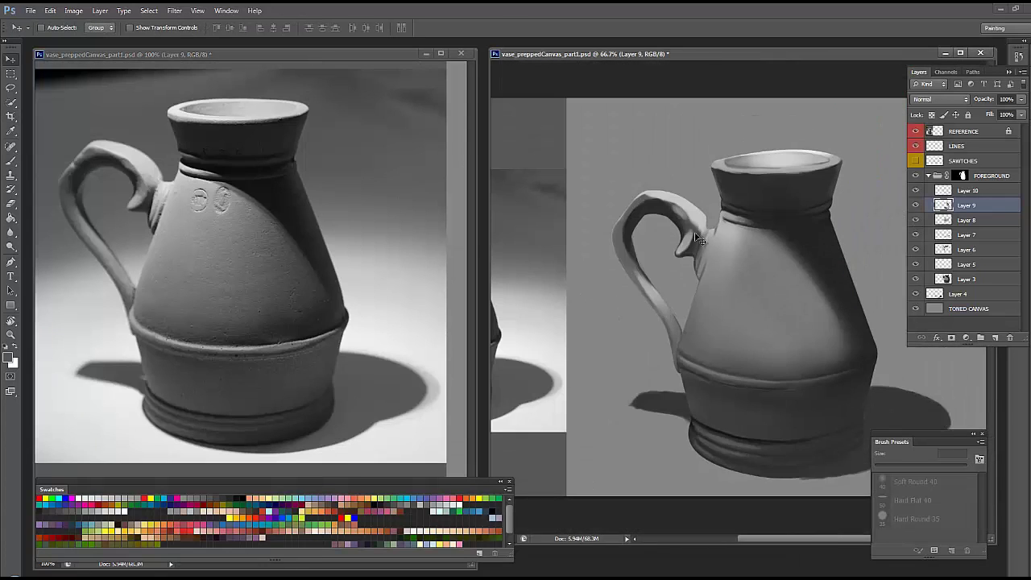
Add a Multiply Layer 11 above TONED CANVAS and choose a 22 px soft brush.
left_click(967, 308)
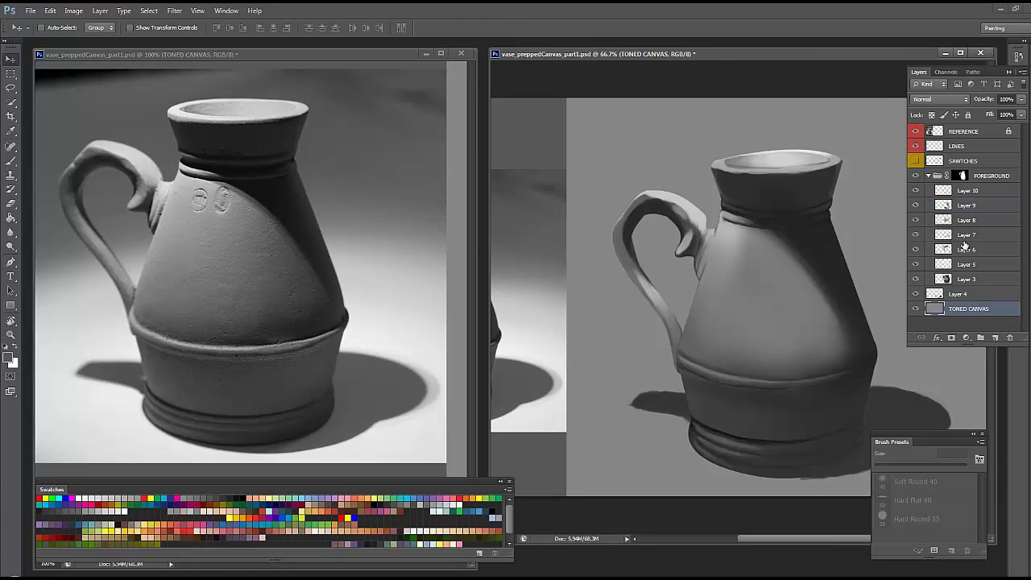
left_click(981, 338)
left_click(940, 99)
left_click(926, 133)
key("b")
right_click(709, 390)
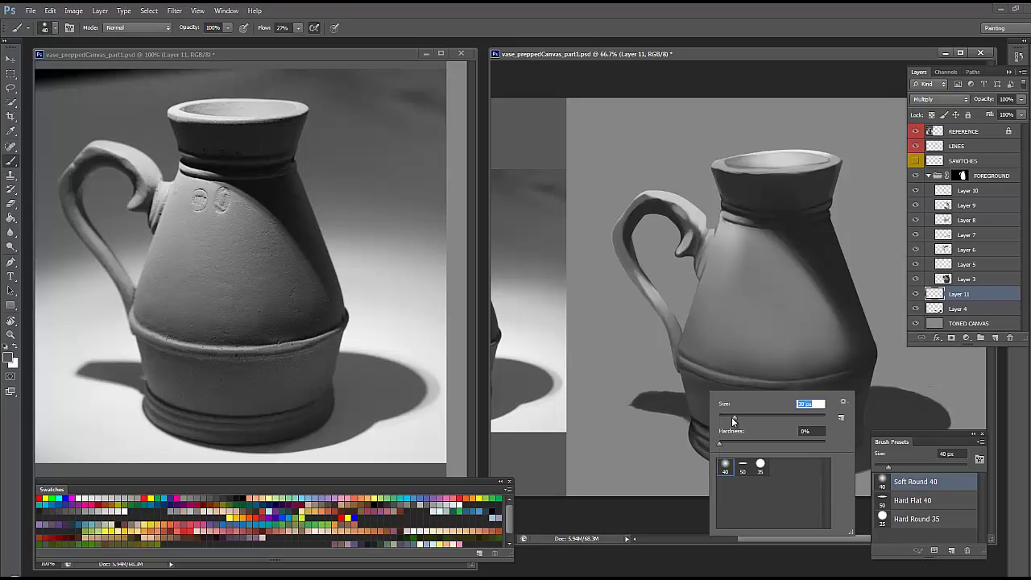
key("Escape")
scroll(708, 390, "up", 2)
right_click(648, 342)
key("Return")
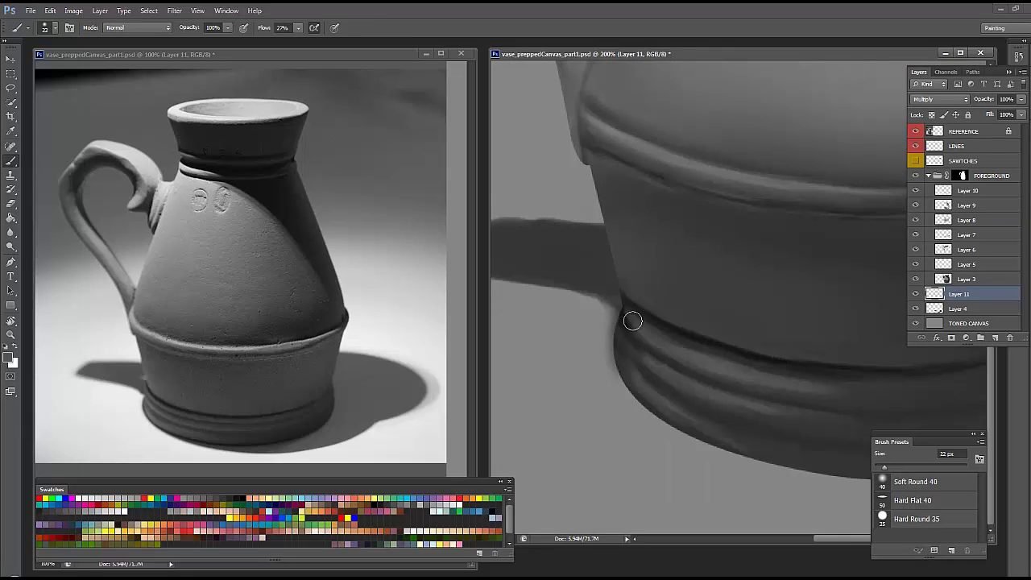
Set the soft brush to 53 px at 9% flow and shade the shadow under the base.
mouse_move(701, 387)
left_mouse_down()
mouse_move(660, 460)
mouse_move(570, 465)
left_mouse_up()
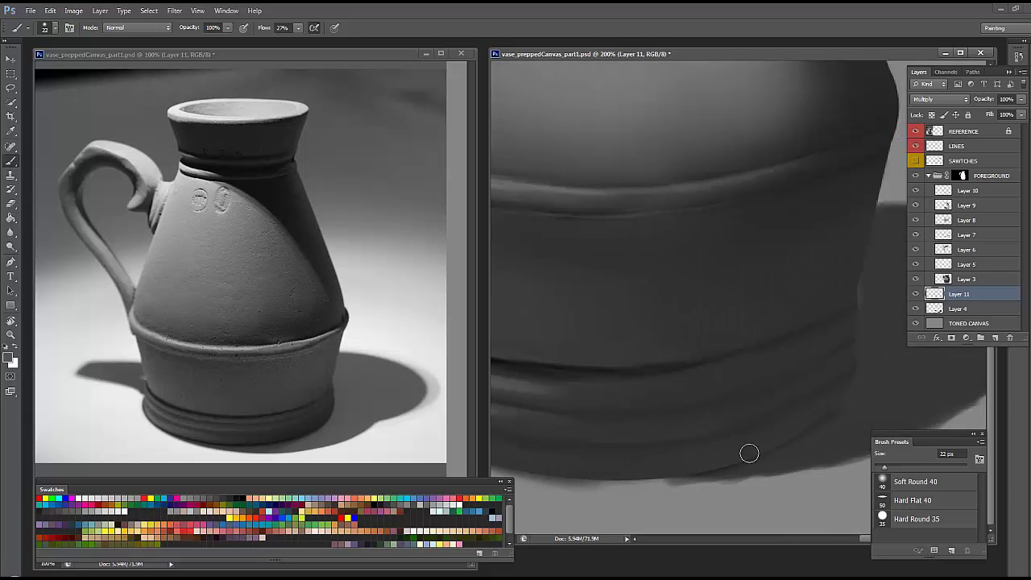
key("shift+0")
key("shift+9")
left_click_drag(886, 466, 899, 466)
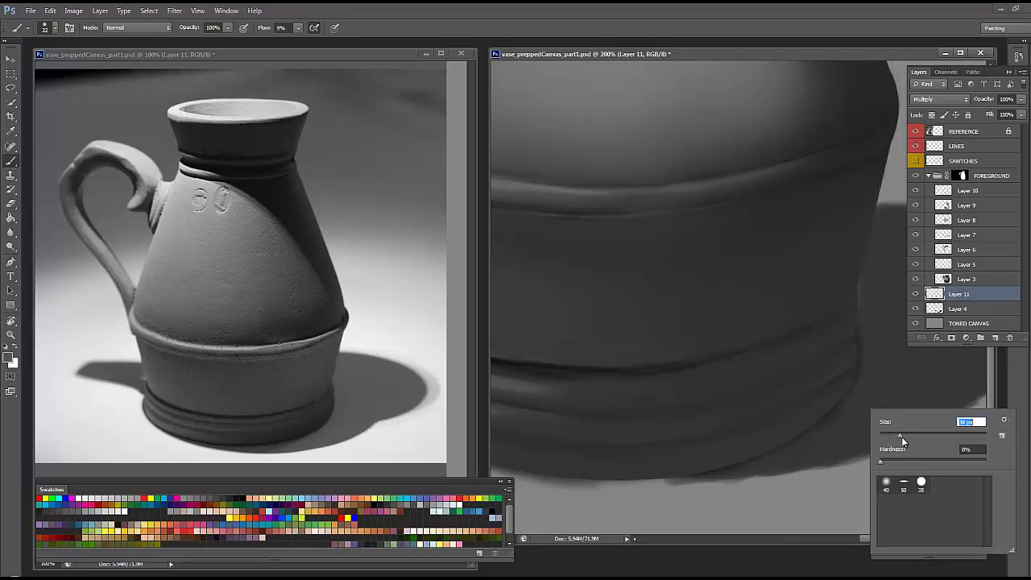
scroll(856, 422, "left", 5)
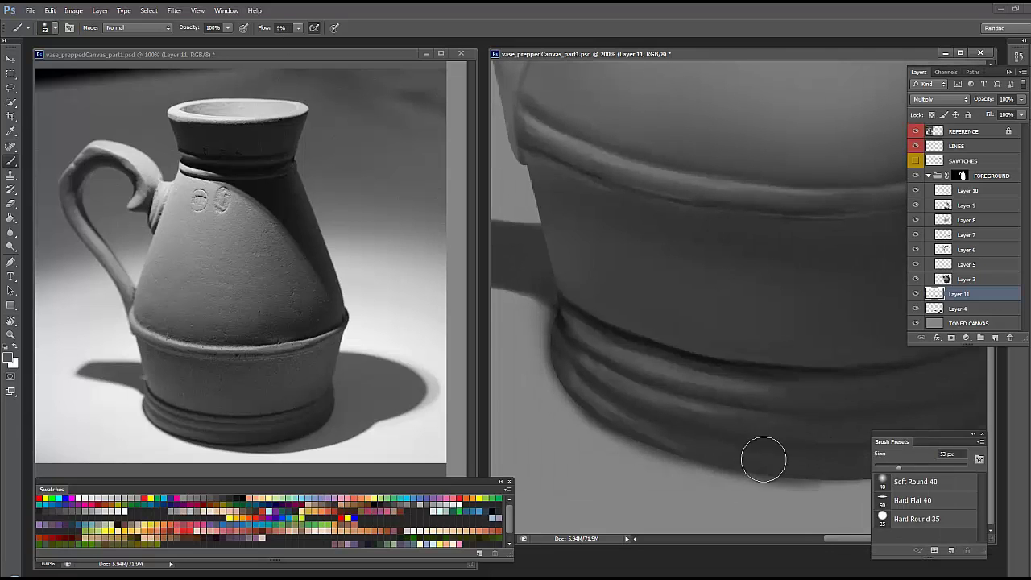
scroll(706, 490, "up", 3)
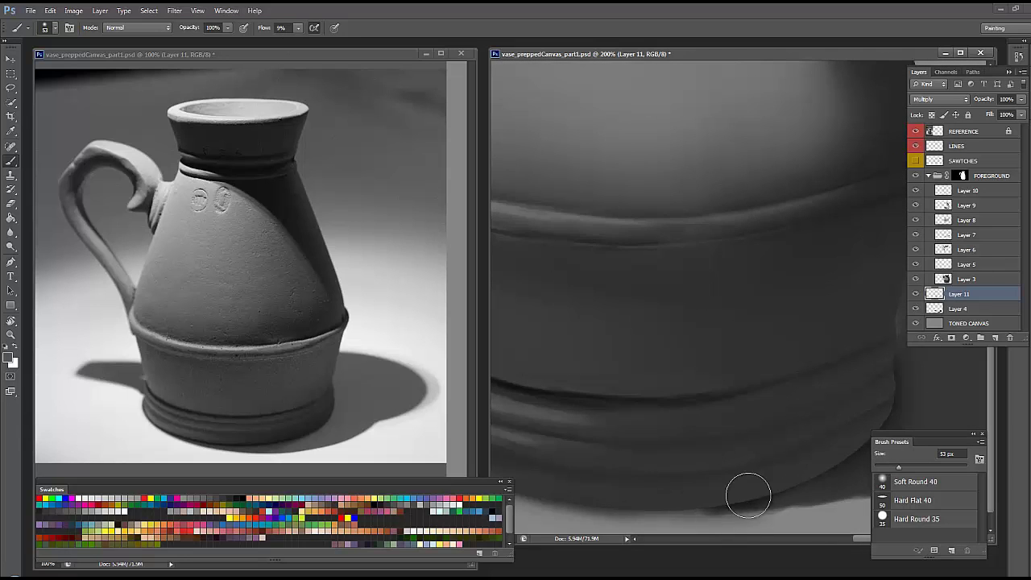
key("ctrl+minus")
key("ctrl+minus")
key("ctrl+plus")
key("ctrl+plus")
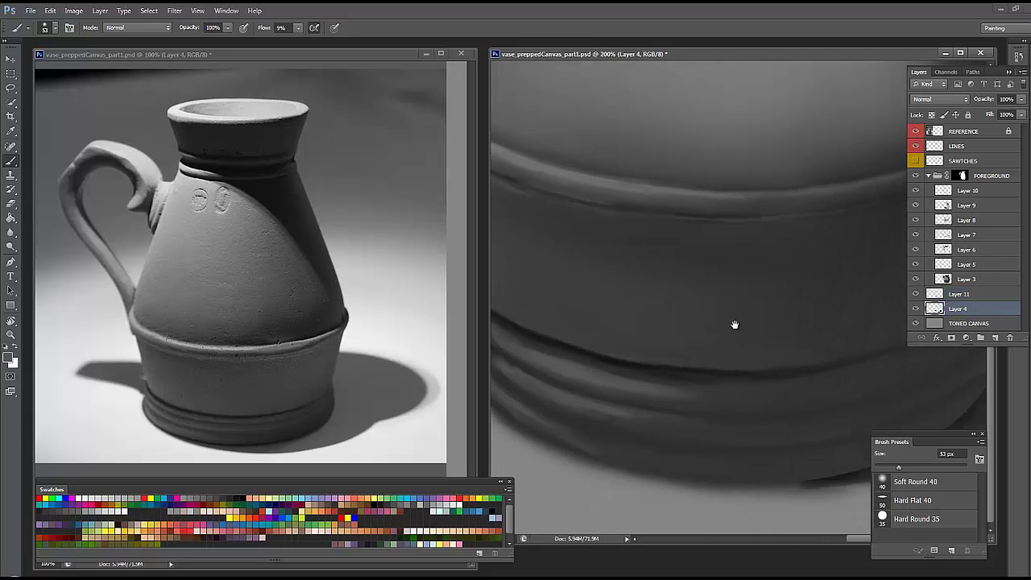
Raise the brush flow to 100% and shrink the brush to 23 px.
key("alt+bracketleft")
left_click_drag(298, 28, 354, 29)
key("bracketleft")
key("bracketleft")
scroll(757, 394, "left", 3)
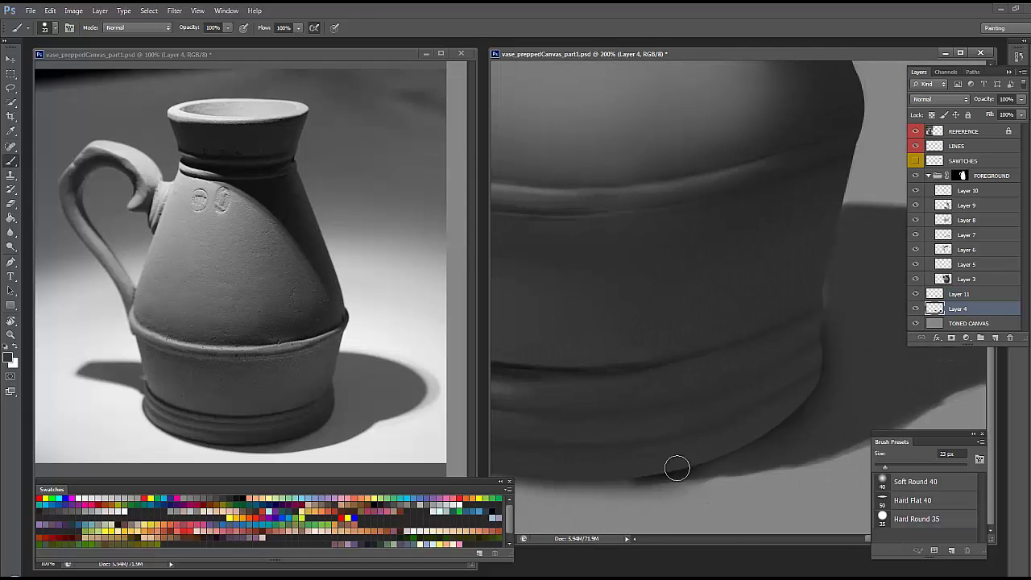
scroll(557, 450, "up", 2)
scroll(685, 461, "left", 3)
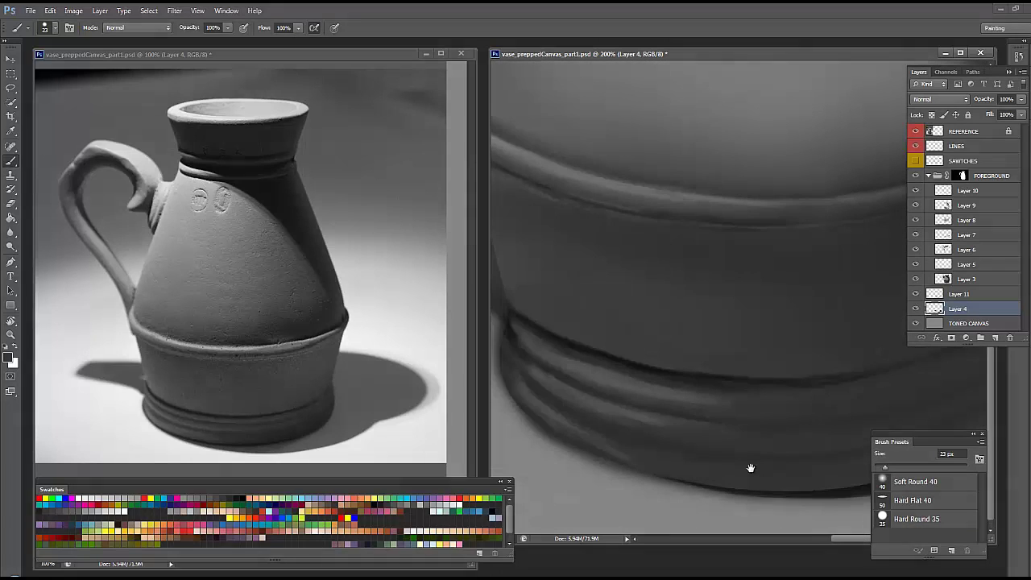
scroll(749, 475, "right", 2)
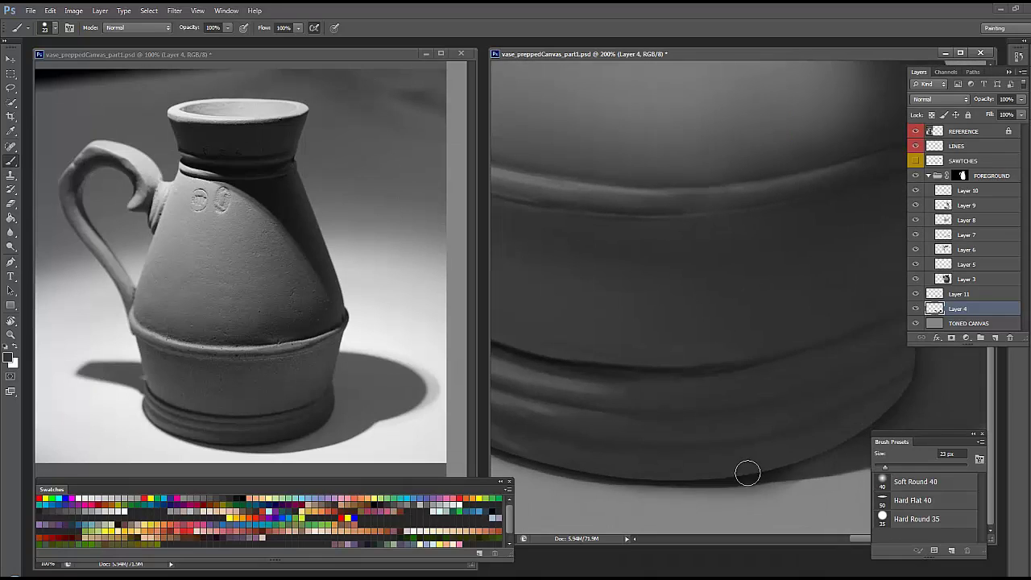
scroll(777, 427, "right", 3)
scroll(886, 386, "right", 3)
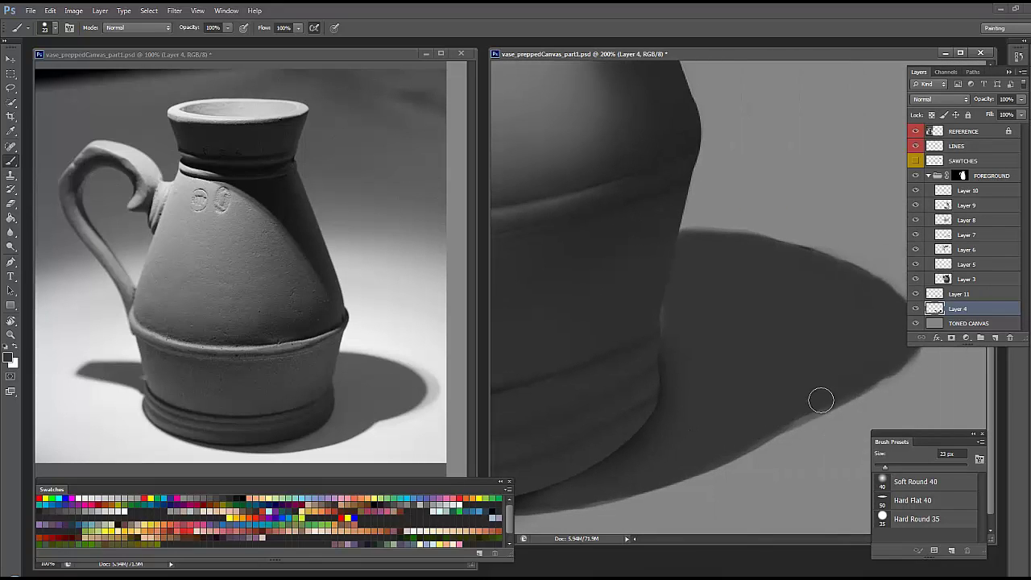
Erase the top edge of Layer 4's cast shadow into a cleaner, straighter line.
left_click(967, 145)
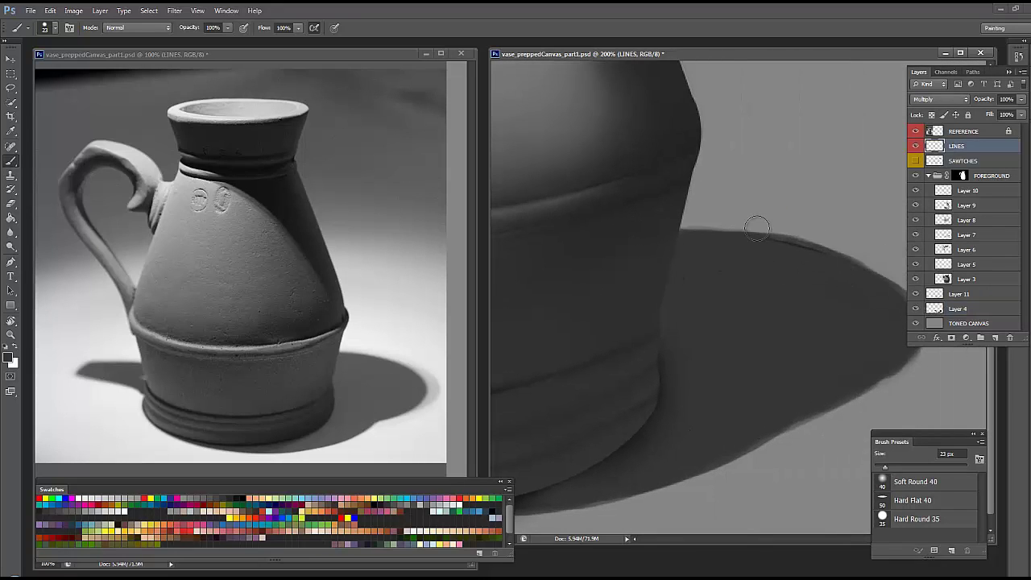
key("e")
mouse_move(705, 259)
left_mouse_down()
mouse_move(661, 284)
mouse_move(886, 338)
left_mouse_up()
left_click(957, 308)
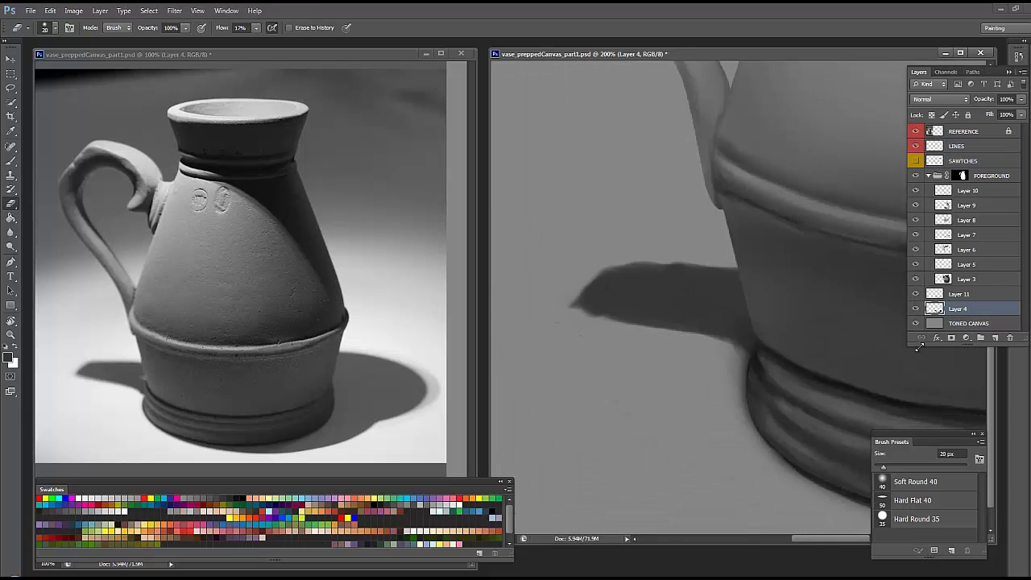
left_click_drag(615, 255, 635, 254)
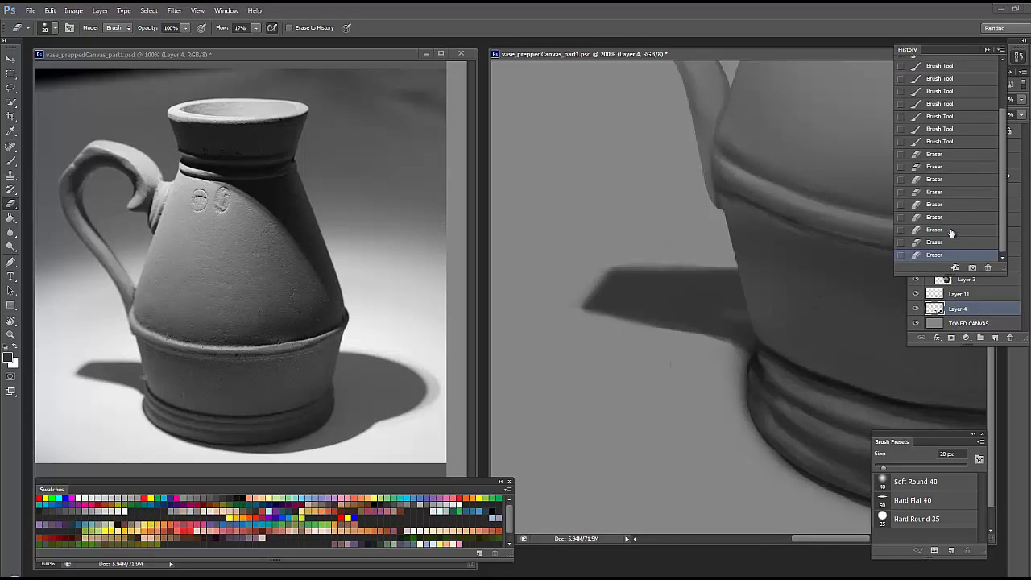
scroll(761, 319, "down", 2)
scroll(758, 323, "down", 1)
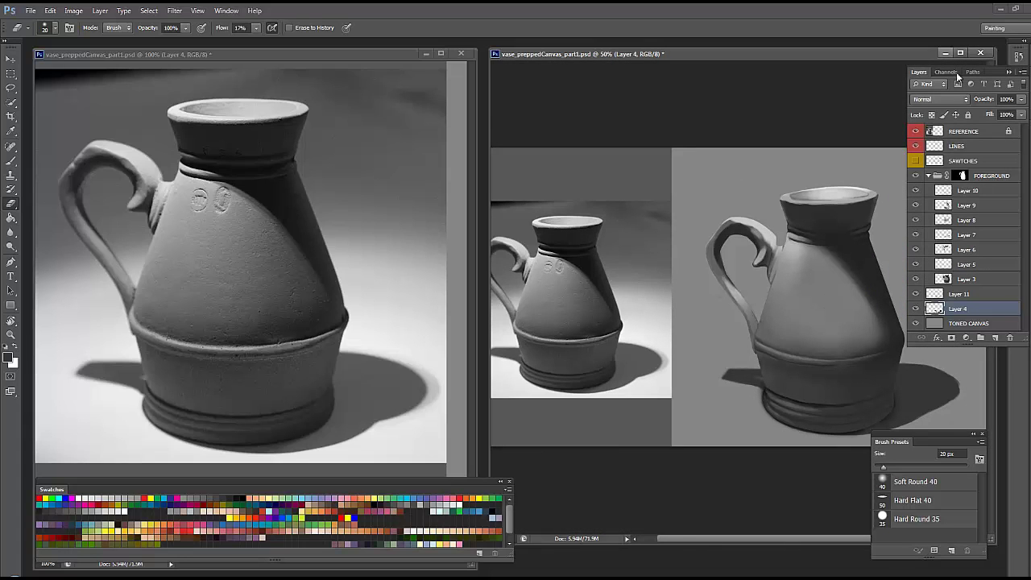
On Layer 10, switch to the brush and set its size to 10 px.
left_click(968, 191)
scroll(757, 347, "up", 2)
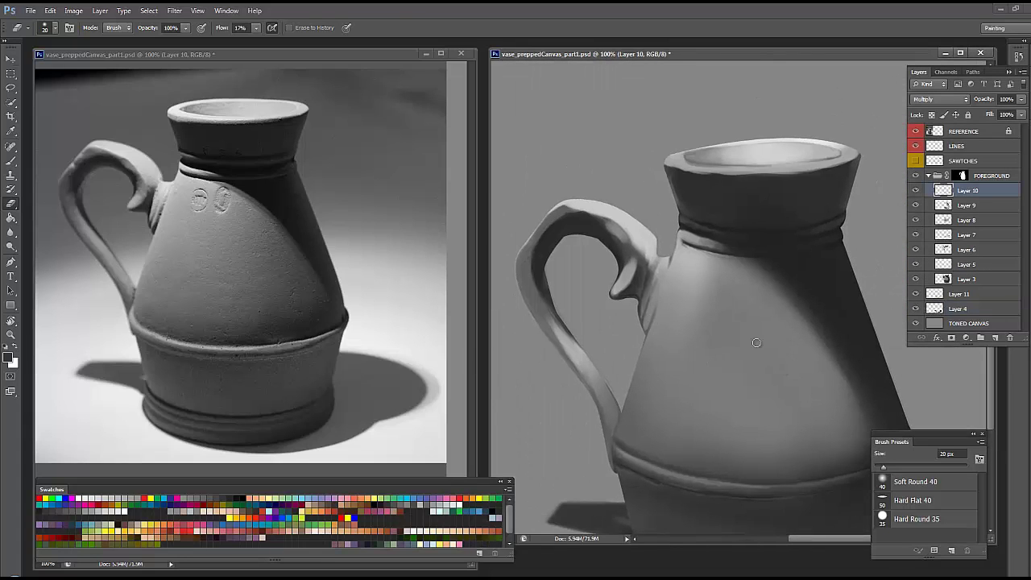
key("b")
right_click(757, 338)
left_click_drag(783, 360, 775, 360)
key("Return")
scroll(763, 267, "up", 2)
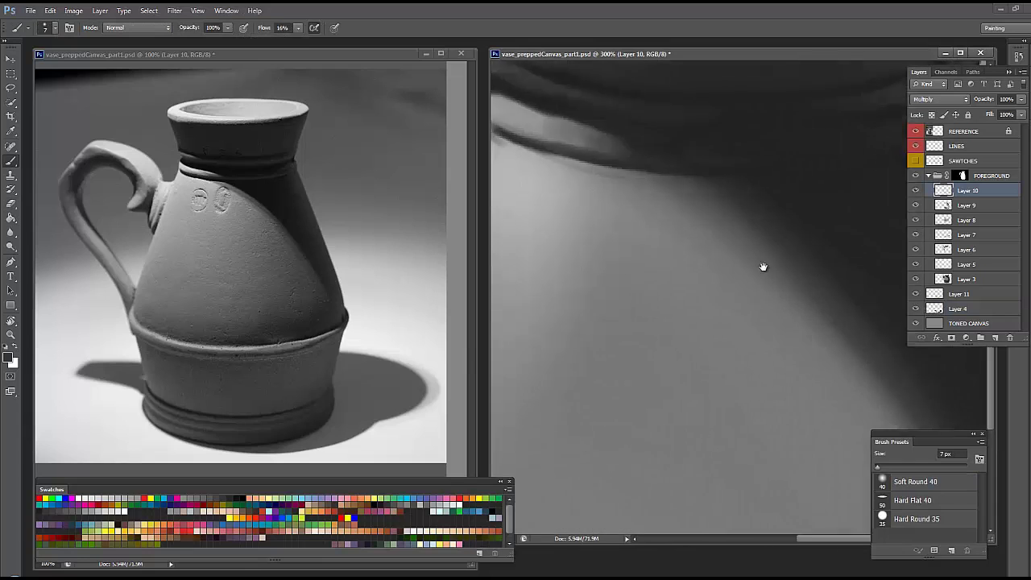
scroll(763, 266, "down", 1)
right_click(739, 304)
left_click_drag(763, 326, 767, 327)
key("Return")
Make the brush fully soft at 0% hardness, 60 px, with 4% flow.
right_click(757, 252)
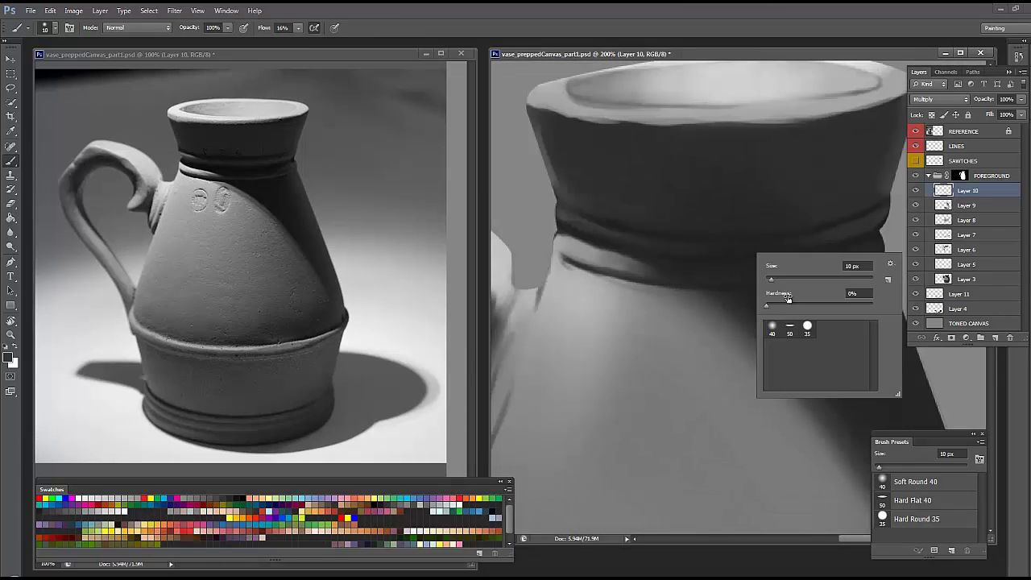
left_click_drag(806, 267, 858, 267)
left_click_drag(298, 27, 290, 41)
right_click(685, 259)
key("Return")
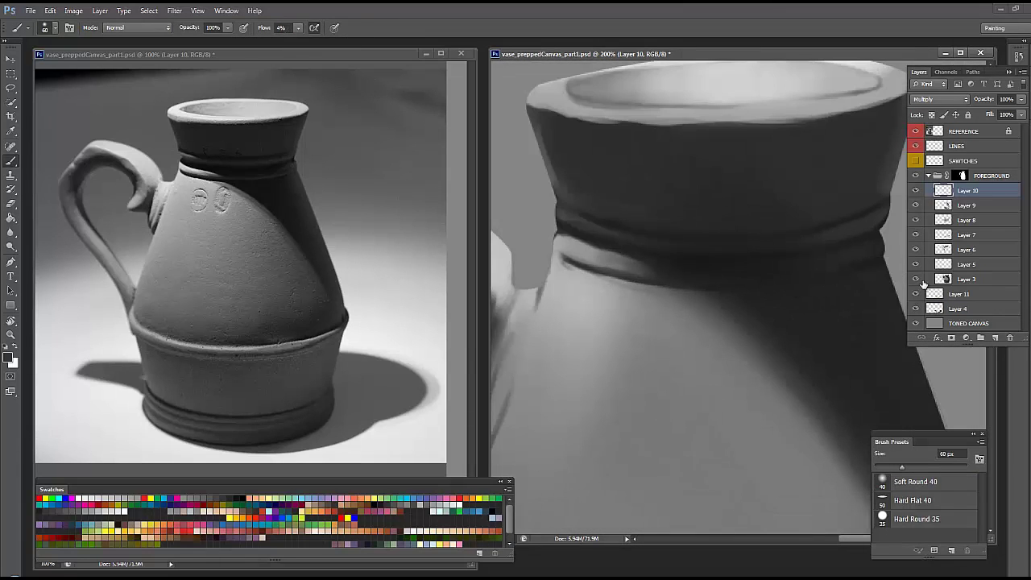
scroll(709, 282, "down", 1)
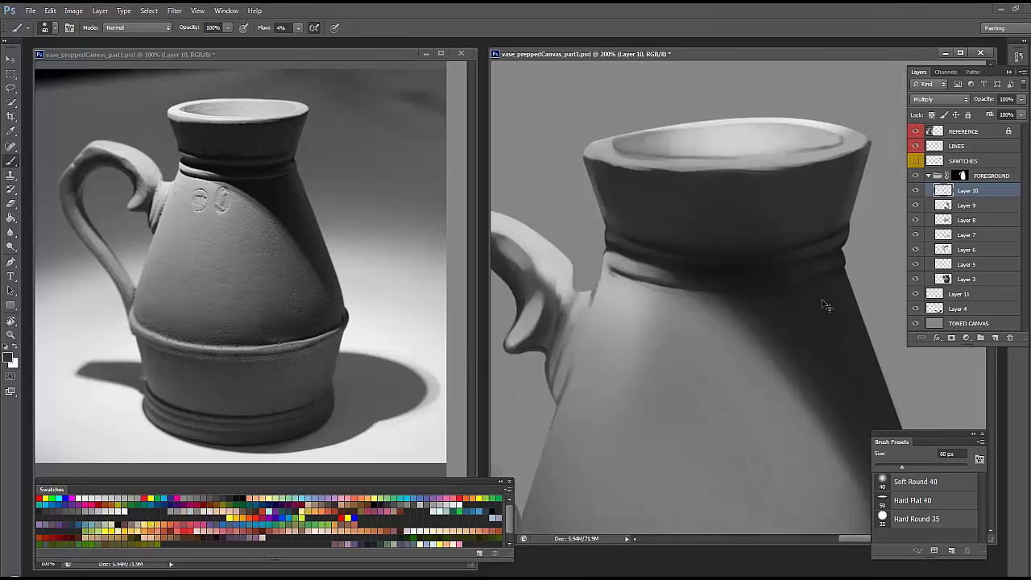
scroll(776, 215, "down", 1)
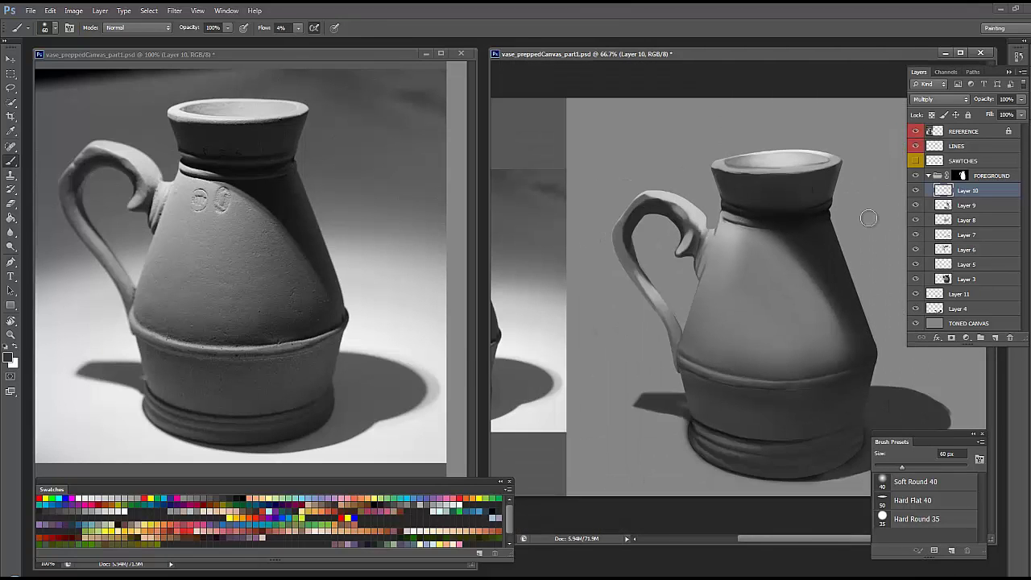
Enlarge the brush to 156 px and darken the body below the handle and the banded base.
right_click(874, 281)
left_click_drag(902, 310, 938, 310)
key("Return")
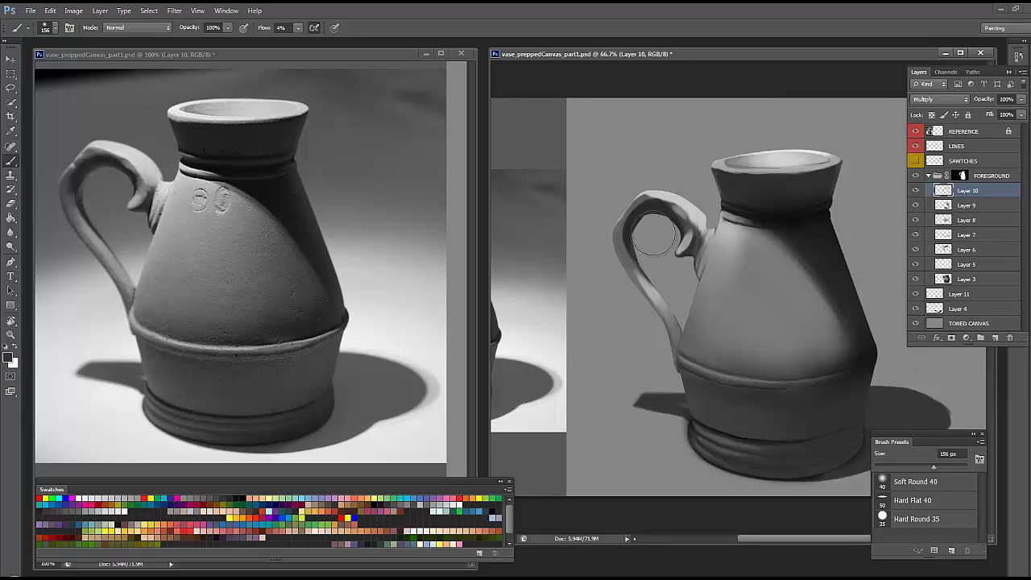
left_click_drag(685, 324, 689, 391)
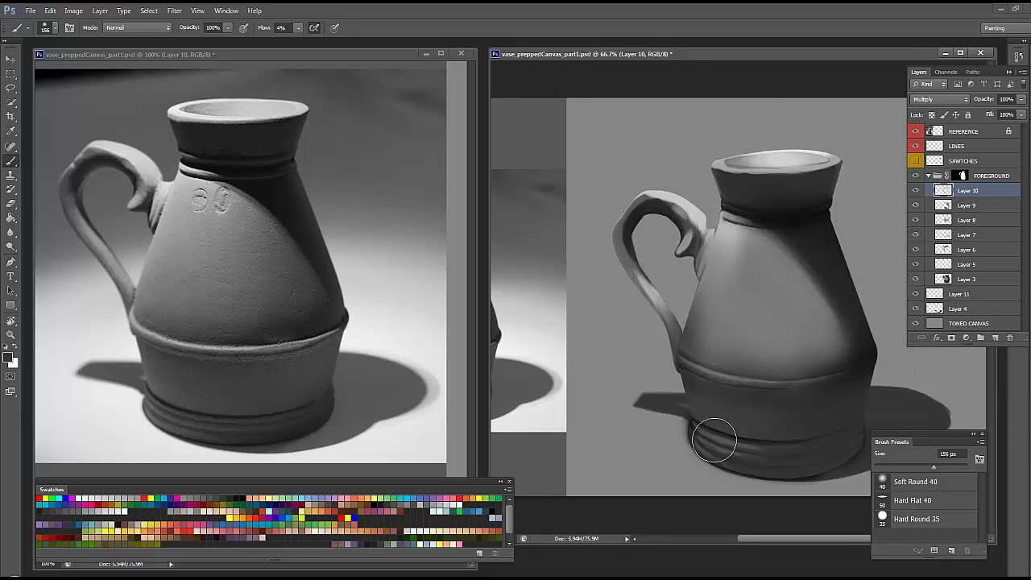
left_click_drag(780, 476, 854, 448)
Select the TONED CANVAS layer and pick the Soft Round brush.
left_click(967, 323)
right_click(832, 347)
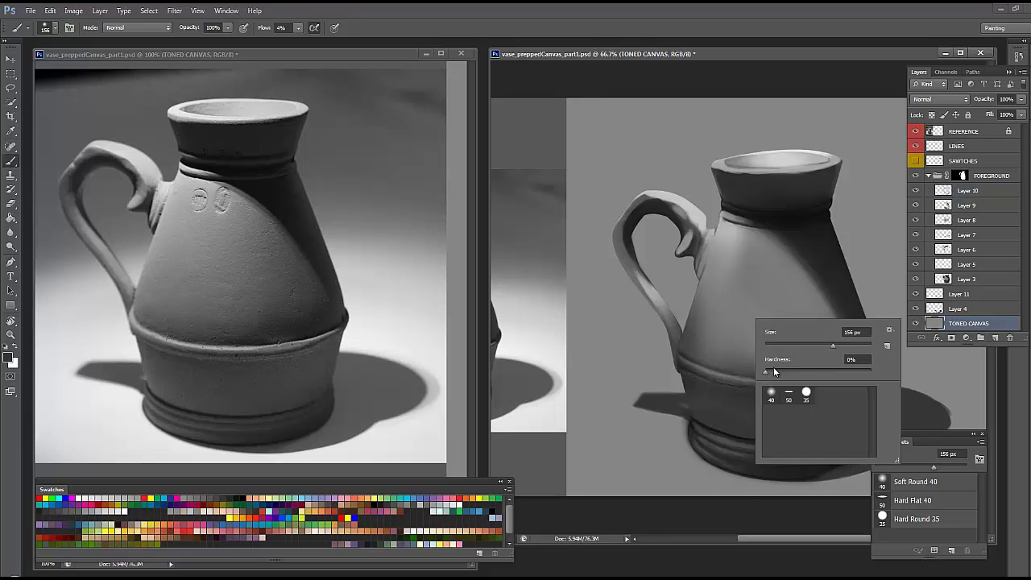
double_click(774, 388)
right_click(759, 354)
key("Return")
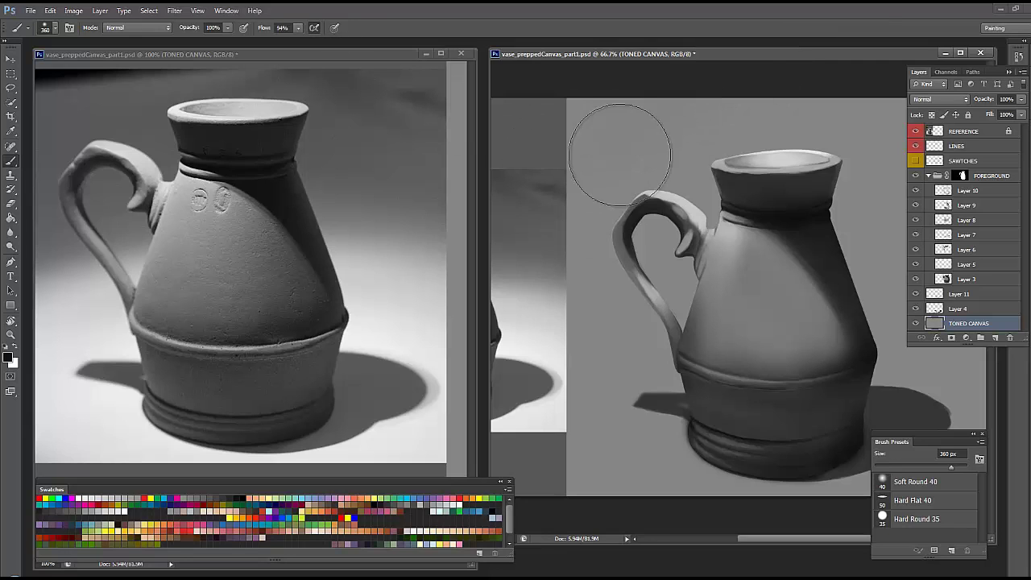
Add a new Multiply layer above TONED CANVAS and set the brush flow to 10%.
left_click(995, 337)
left_click(940, 99)
left_click(934, 134)
key("shift+1")
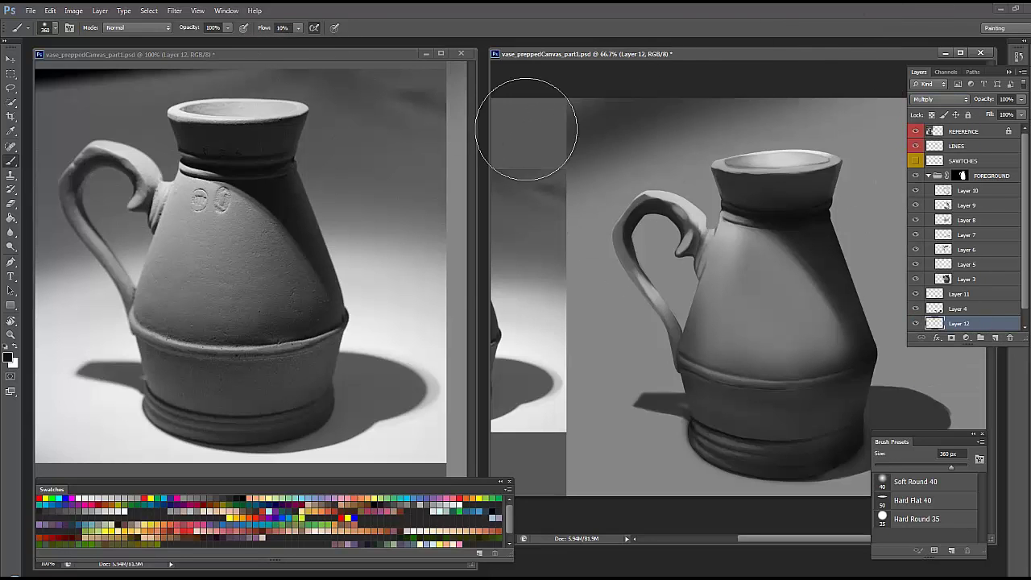
key("ctrl+minus")
key("F7")
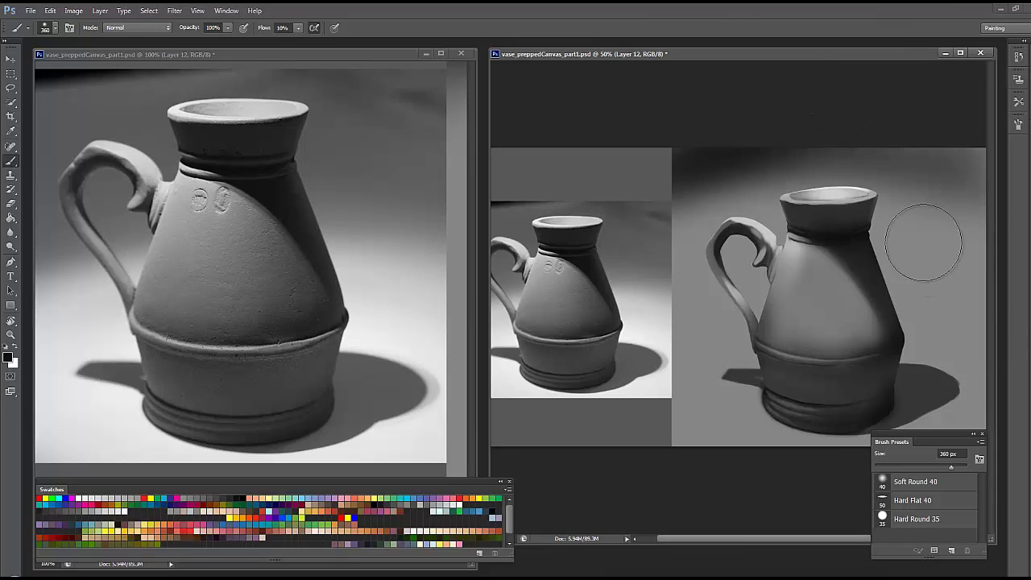
Darken the right, left and bottom canvas edges, then drag a crop in from the left.
left_click_drag(830, 149, 985, 257)
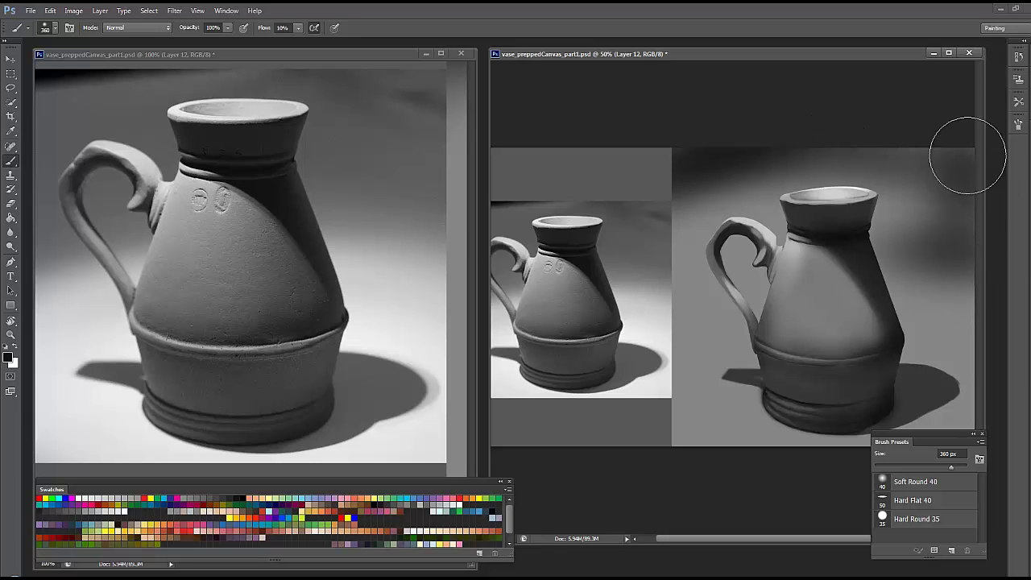
left_click_drag(694, 386, 701, 124)
left_click_drag(854, 423, 634, 404)
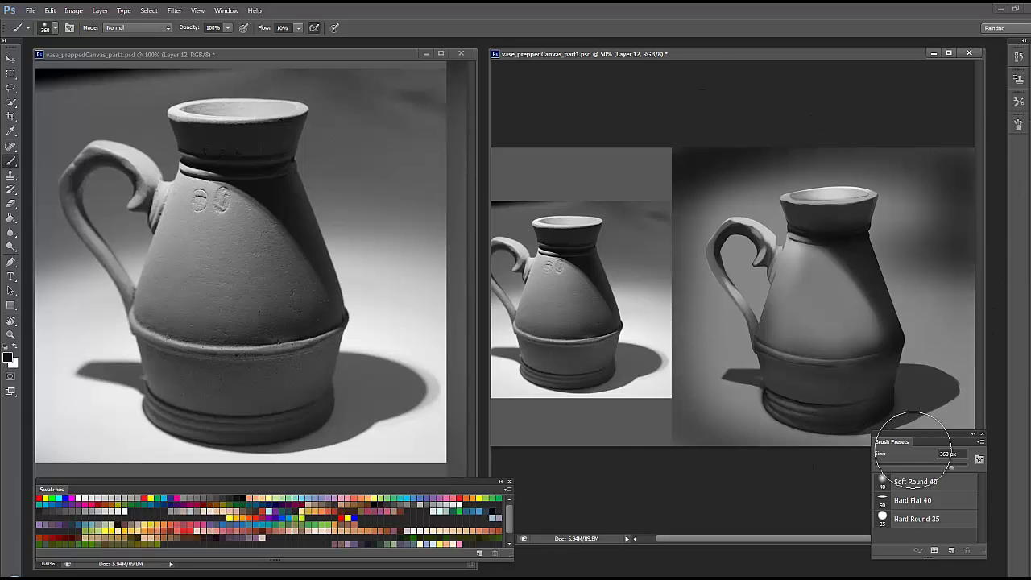
key("c")
mouse_move(492, 296)
left_mouse_down()
mouse_move(631, 298)
mouse_move(593, 298)
left_mouse_up()
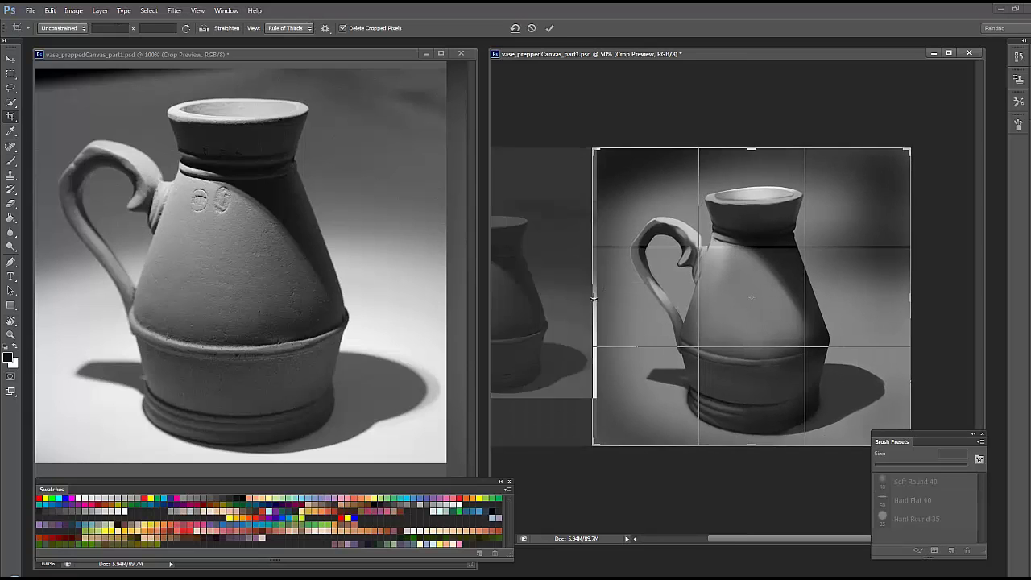
Apply the crop, close the reference window and view the painting full screen at 66.7%.
key("Return")
left_click(461, 53)
key("v")
left_click_drag(644, 53, 488, 59)
key("ctrl+plus")
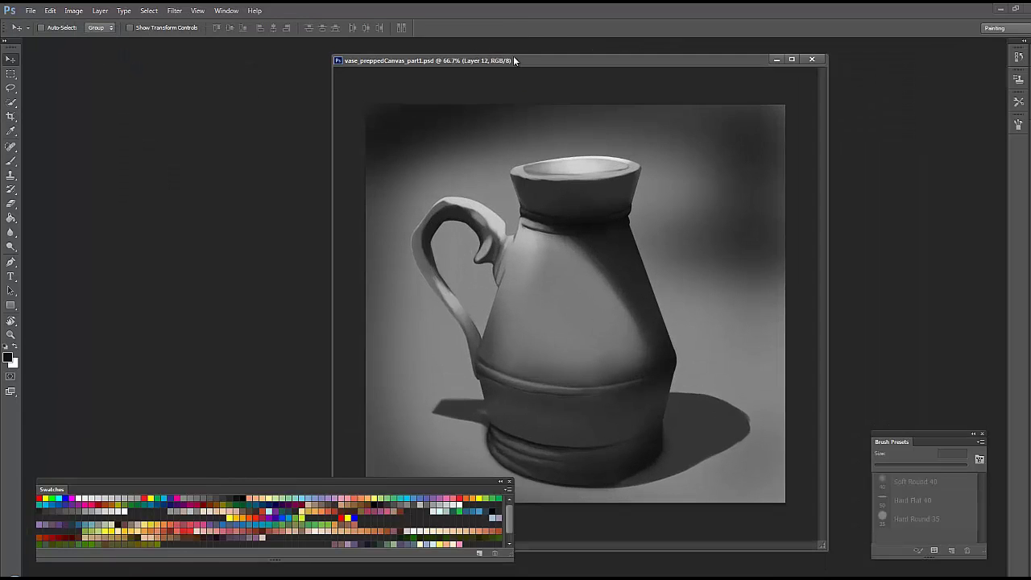
key("f")
scroll(497, 430, "up", 1)
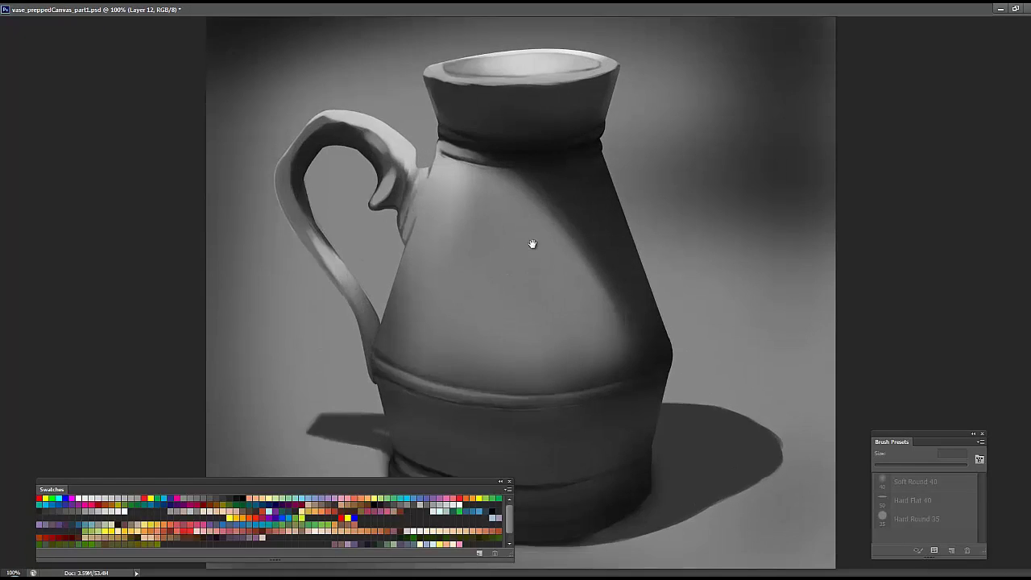
scroll(531, 306, "down", 1)
Try a broad 504 px stroke over the cast shadow, then step back in History.
key("b")
key("f")
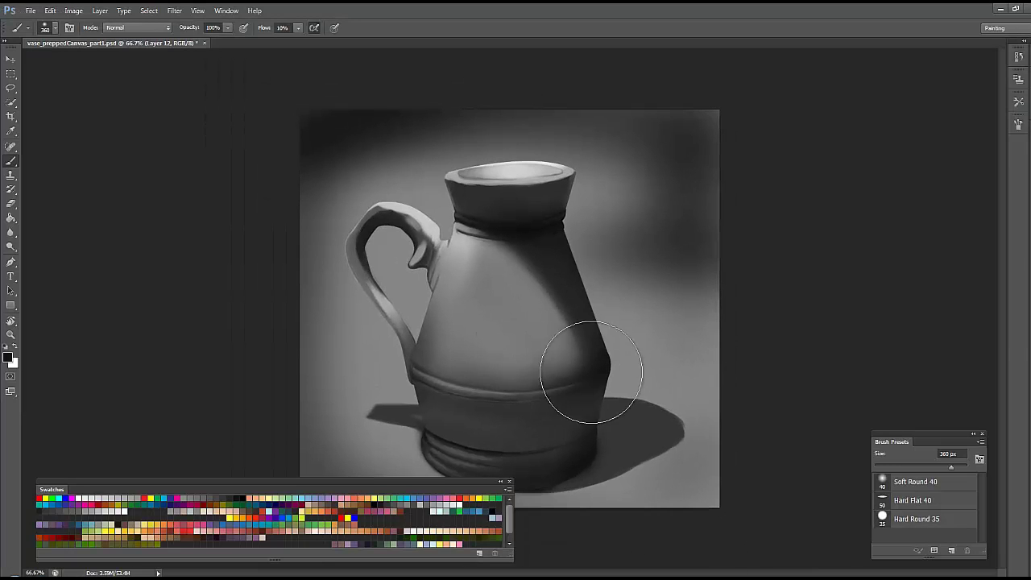
key("F7")
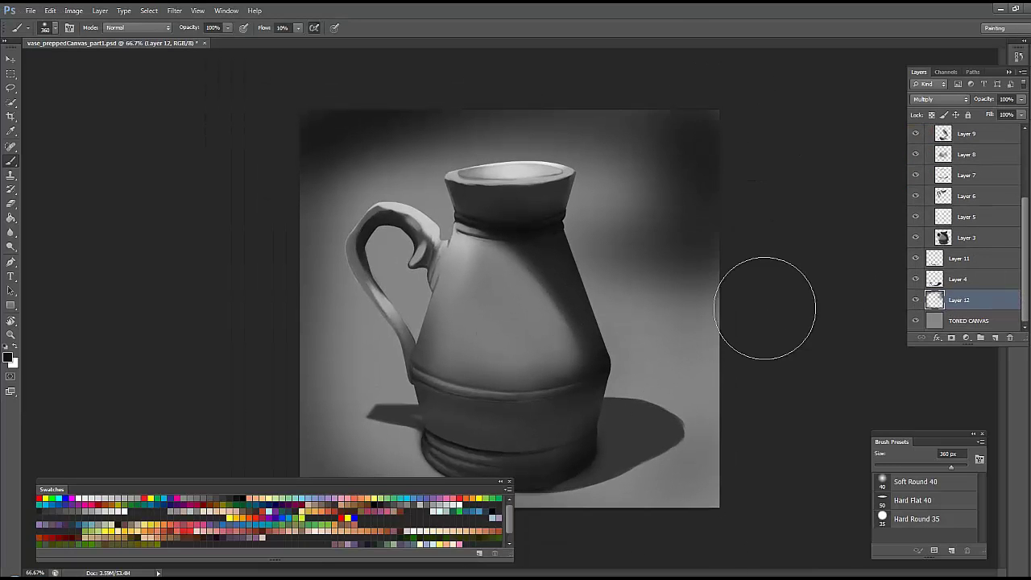
right_click(651, 357)
left_click_drag(684, 386, 703, 386)
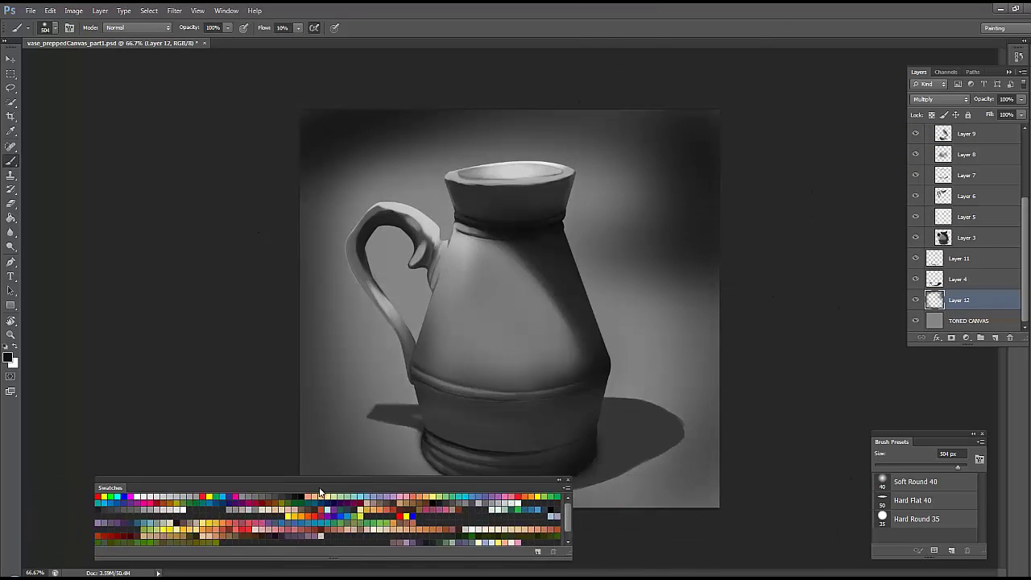
left_click_drag(373, 487, 368, 488)
left_click_drag(714, 448, 494, 426)
left_click(1019, 56)
left_click(958, 204)
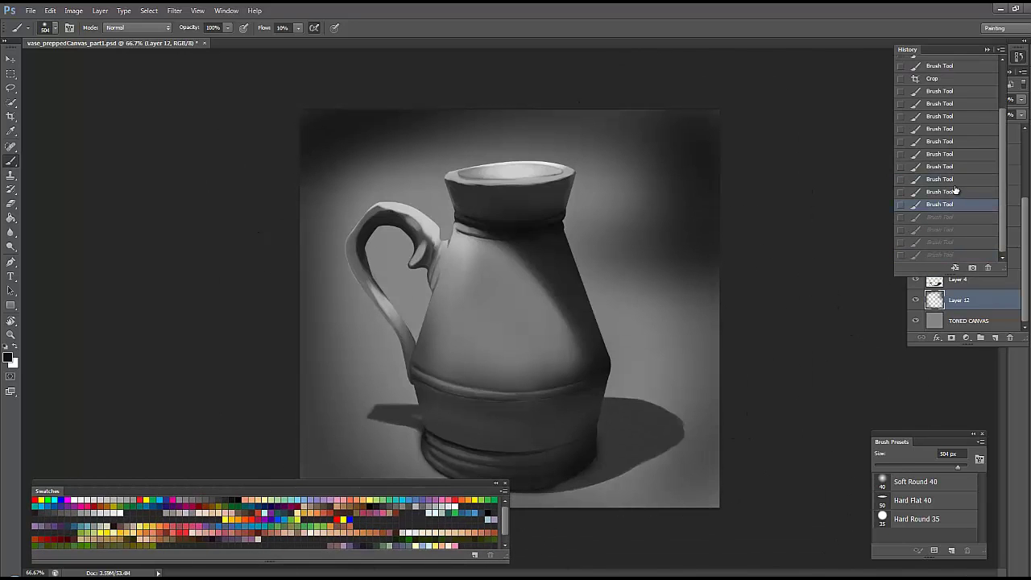
left_click(1018, 56)
Select Layer 11 and the jug layers, merge them with Ctrl+E, and reduce the brush size.
key("ctrl+1")
left_click(966, 257)
left_click(970, 299, "shift")
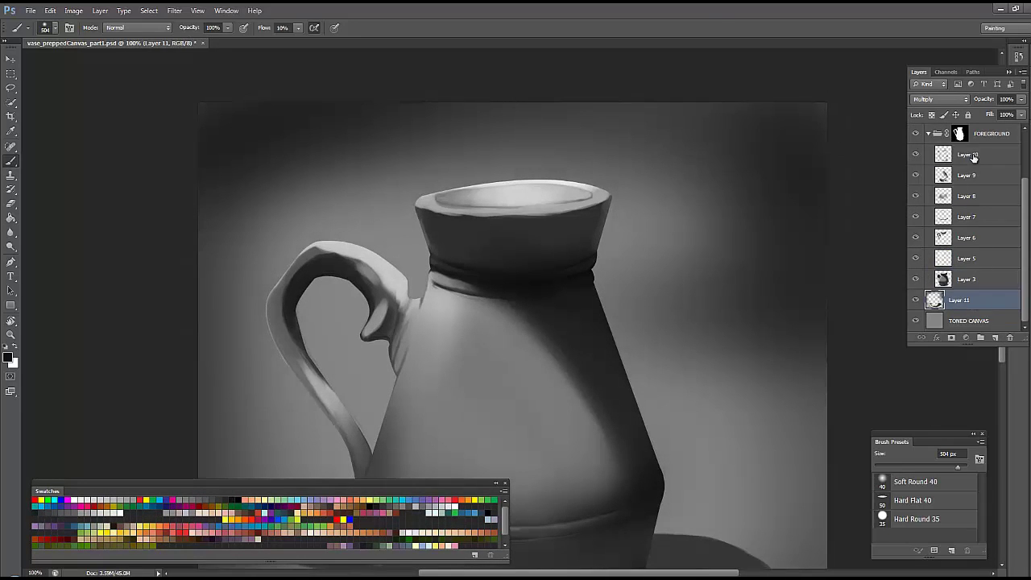
key("ctrl+e")
key("ctrl+minus")
right_click(329, 142)
left_click_drag(440, 165, 420, 171)
key("Return")
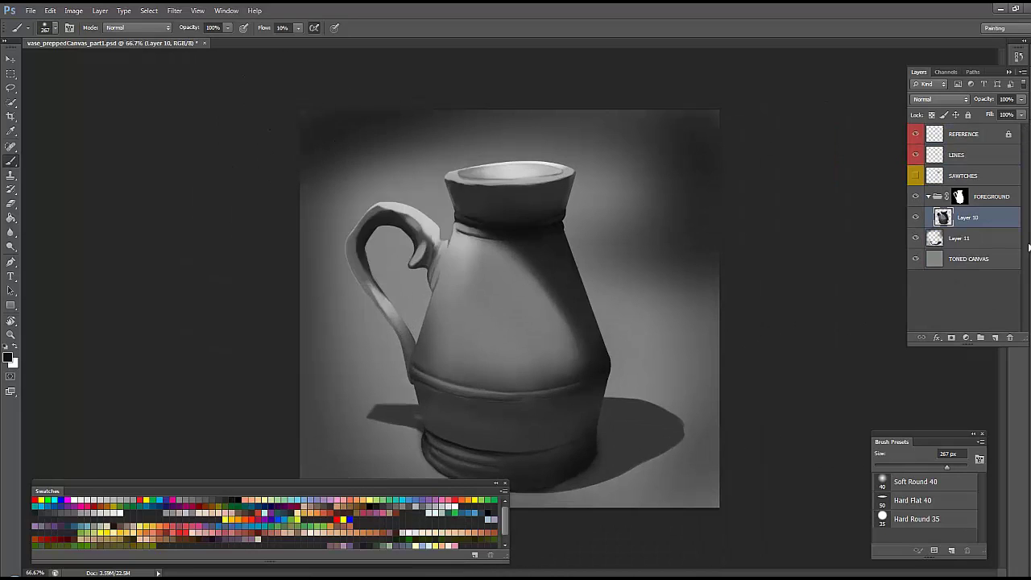
key("alt+bracketleft")
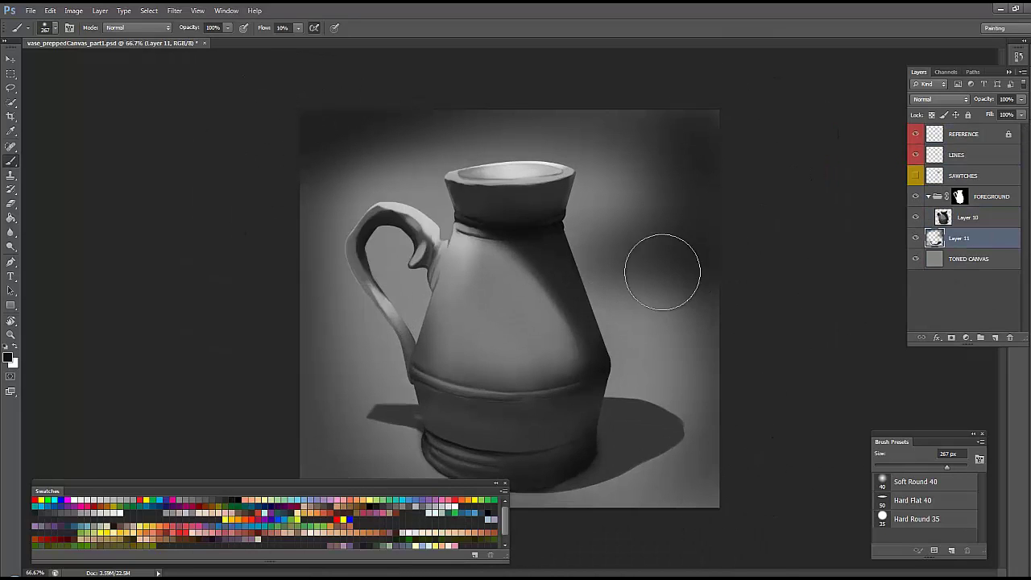
right_click(550, 192)
Delete the REFERENCE, LINES and SAWTCHES layers and merge Layer 11 into TONED CANVAS.
left_click(958, 175)
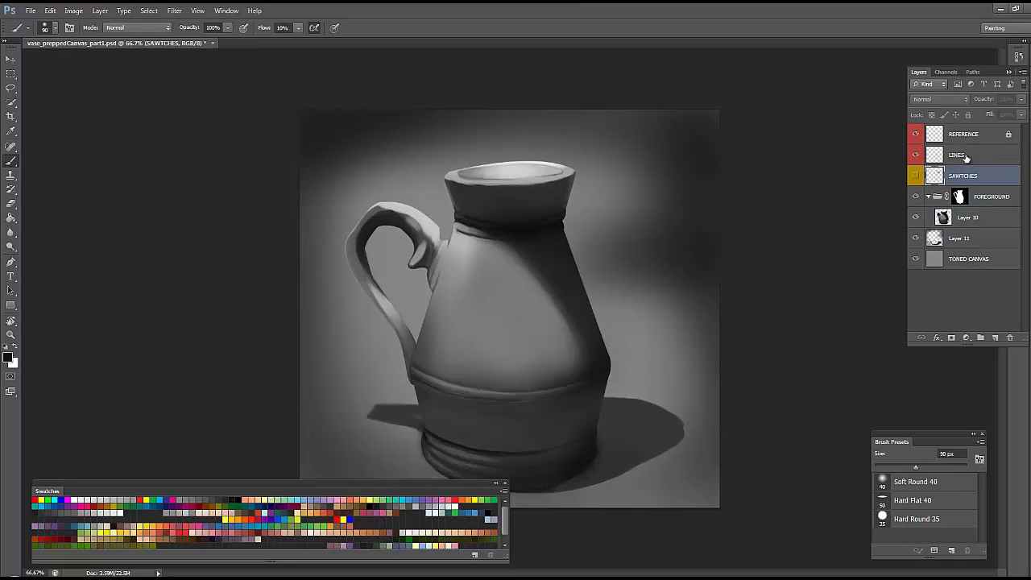
left_click(967, 136, "shift")
key("Delete")
left_click(973, 174)
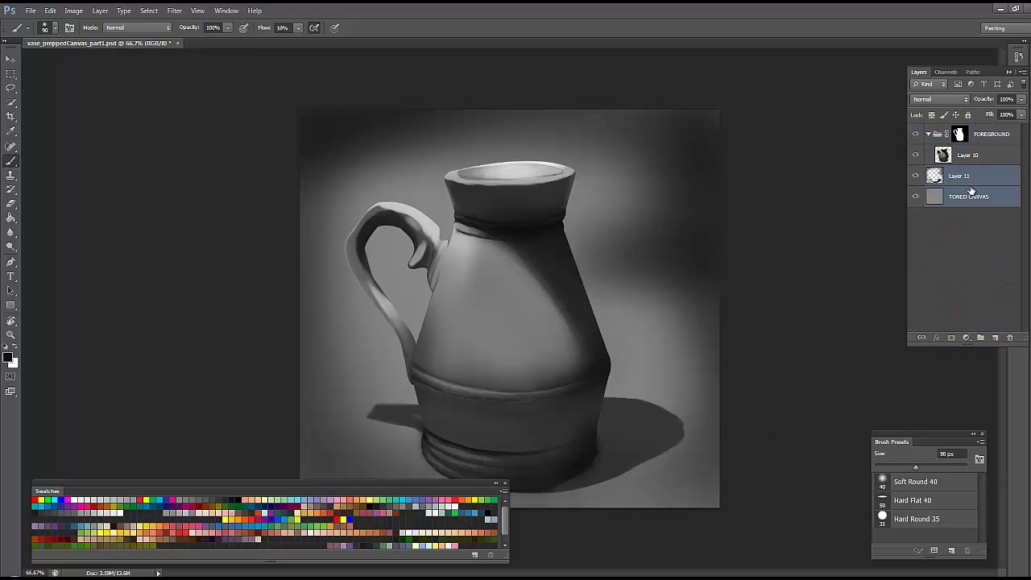
key("ctrl+e")
key("ctrl+plus")
On a new layer, paint soft light along the jug's right edge and side at 12% flow.
right_click(535, 325)
left_click(544, 401)
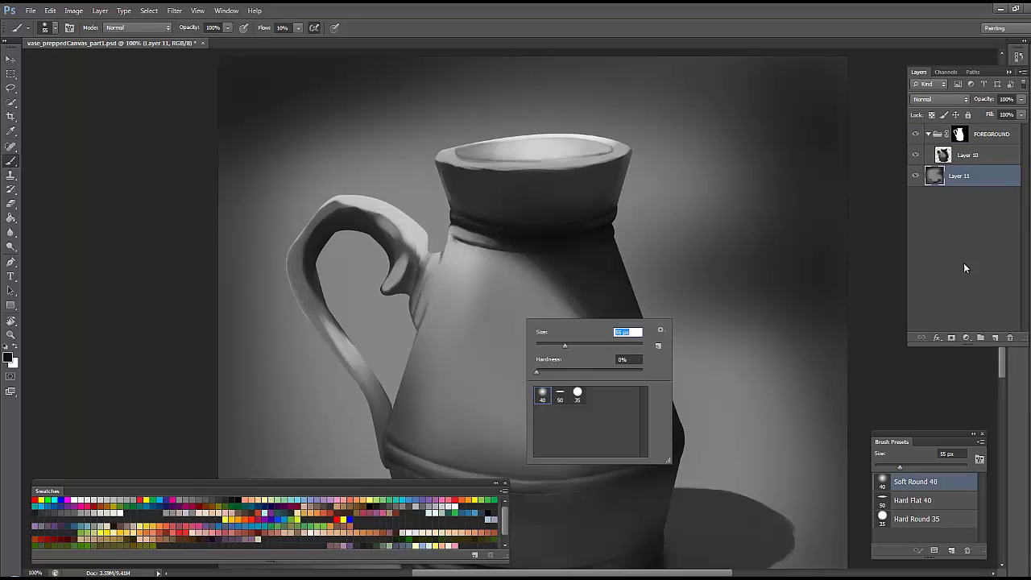
key("Return")
key("ctrl+shift+alt+n")
right_click(475, 151)
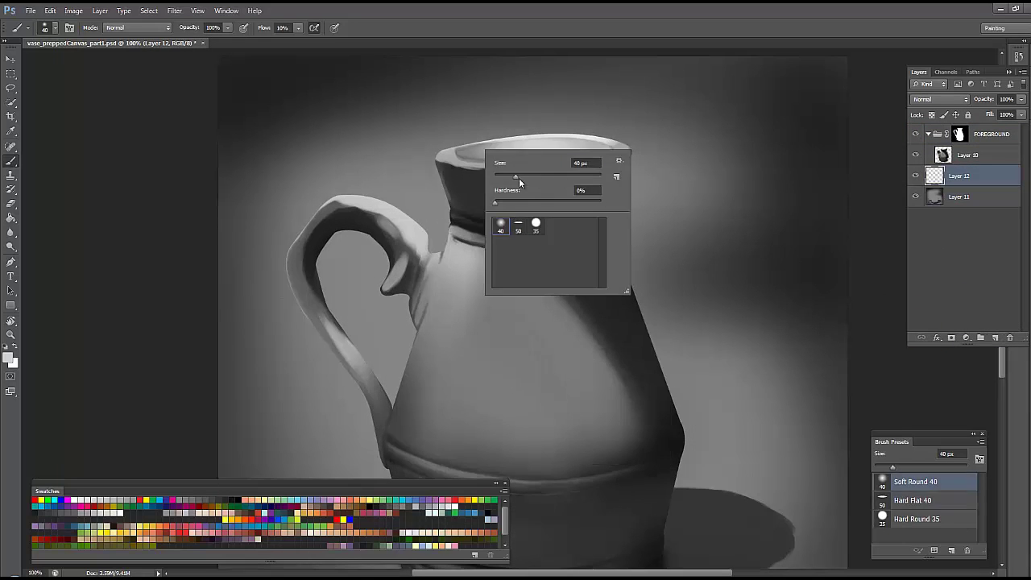
key("Return")
left_click_drag(618, 232, 636, 282)
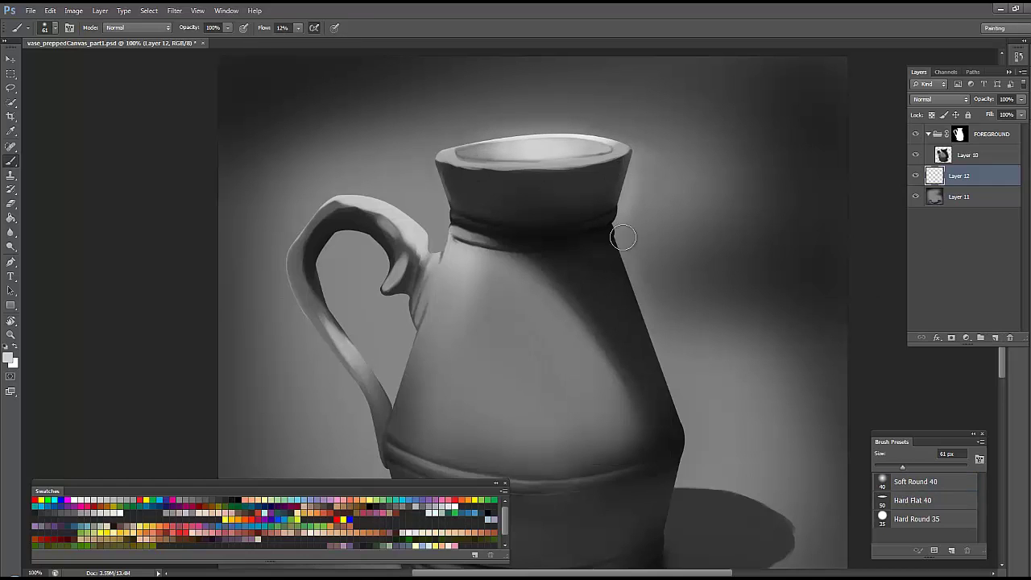
left_click_drag(426, 266, 395, 399)
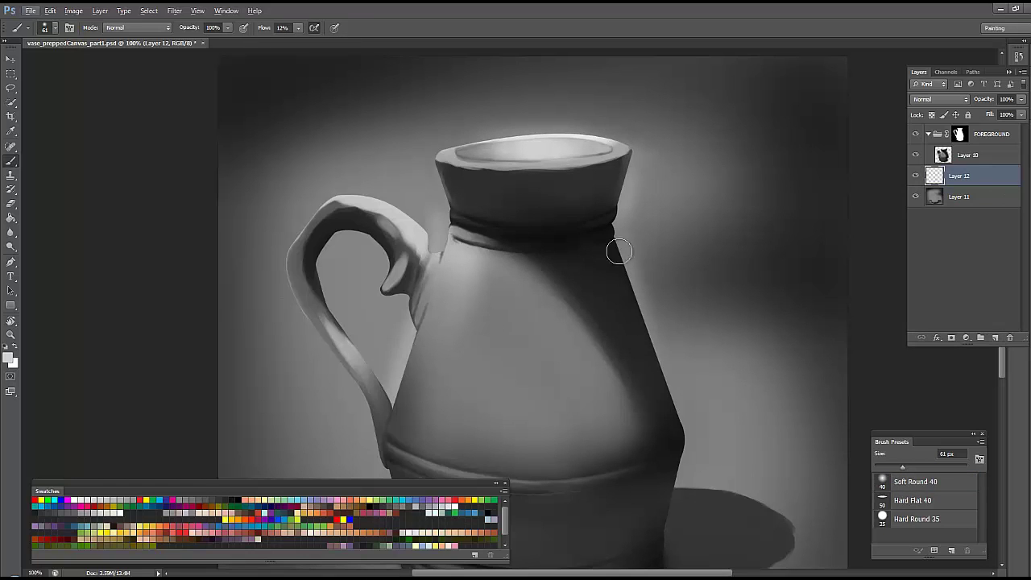
Switch to the Eraser on Layer 12 and enlarge its size.
key("alt+bracketright")
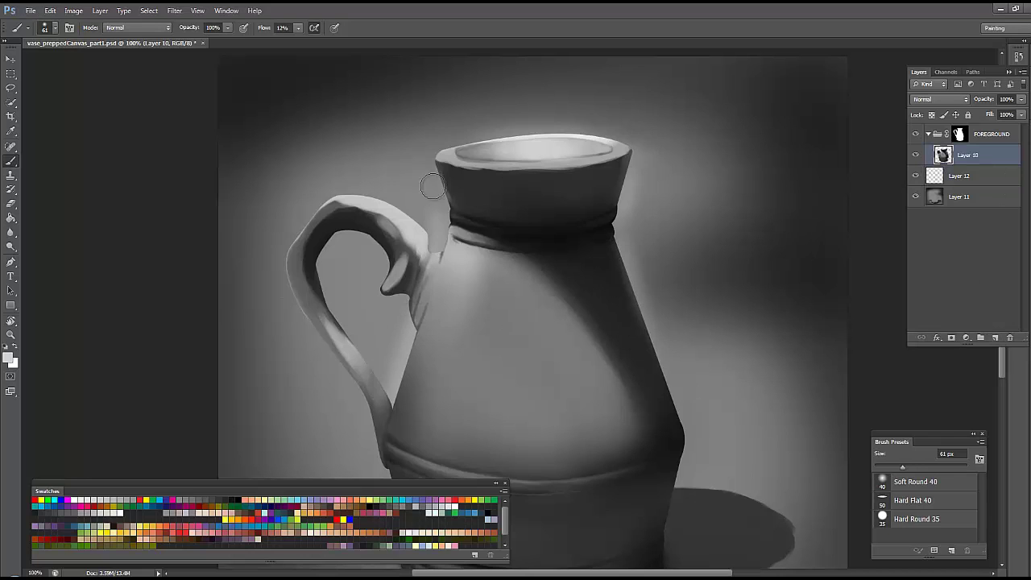
key("ctrl+minus")
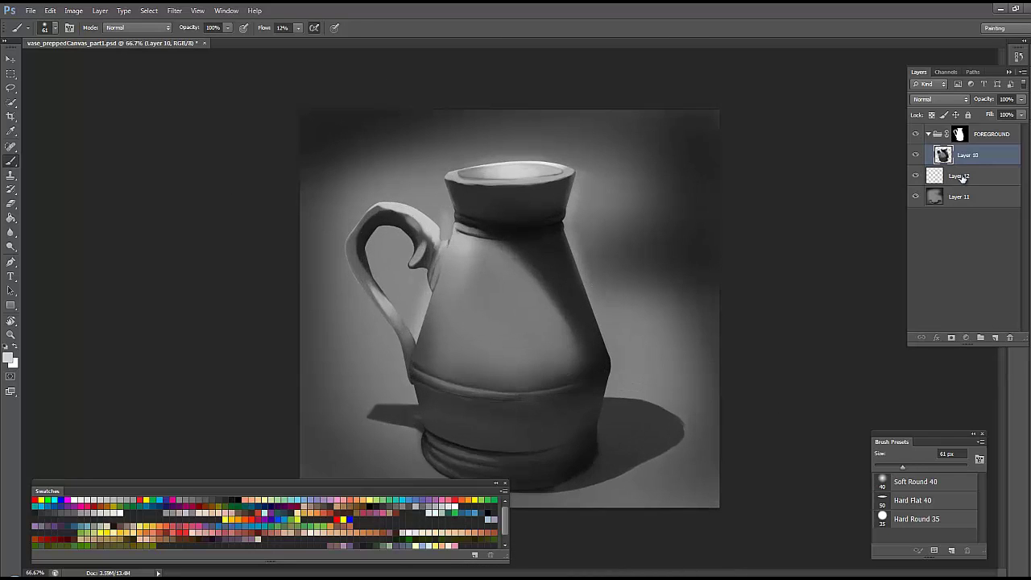
key("alt+bracketleft")
key("e")
right_click(488, 325)
key("Return")
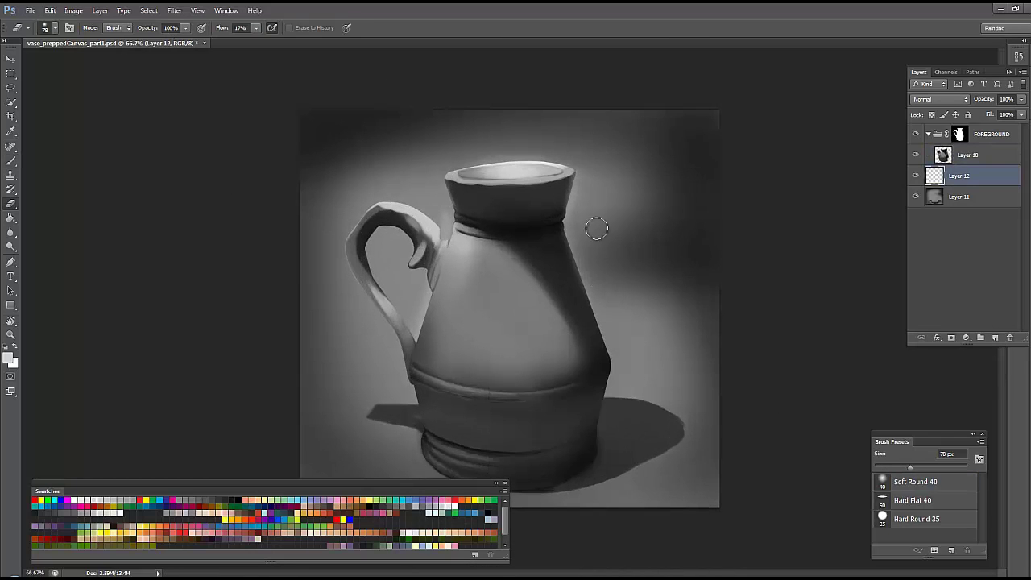
On a new layer above the jug, paint a dark 123 px black shading stroke down its side.
key("alt+bracketright")
key("ctrl+shift+alt+n")
key("b")
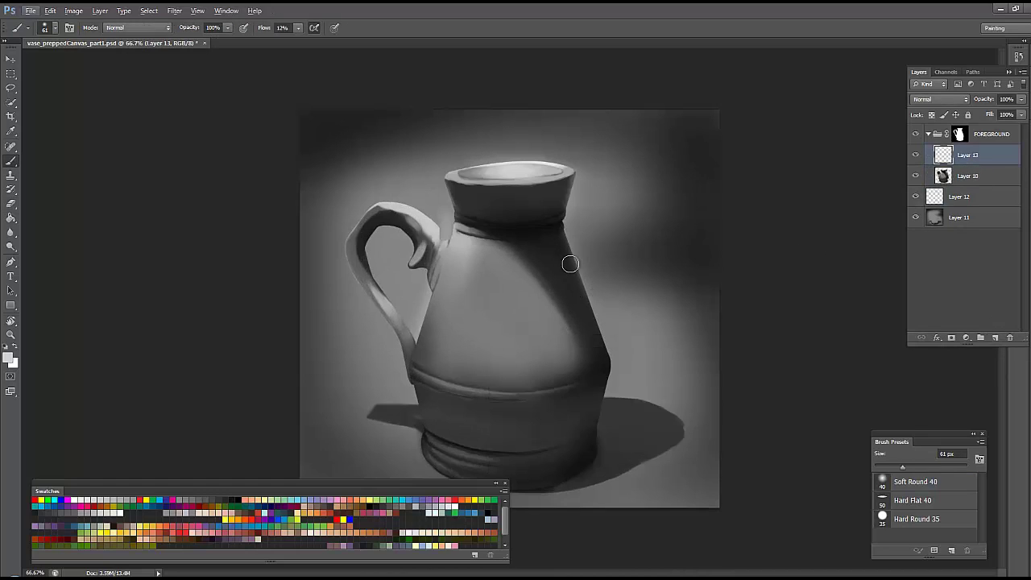
right_click(564, 274)
left_click_drag(602, 298, 637, 298)
key("Return")
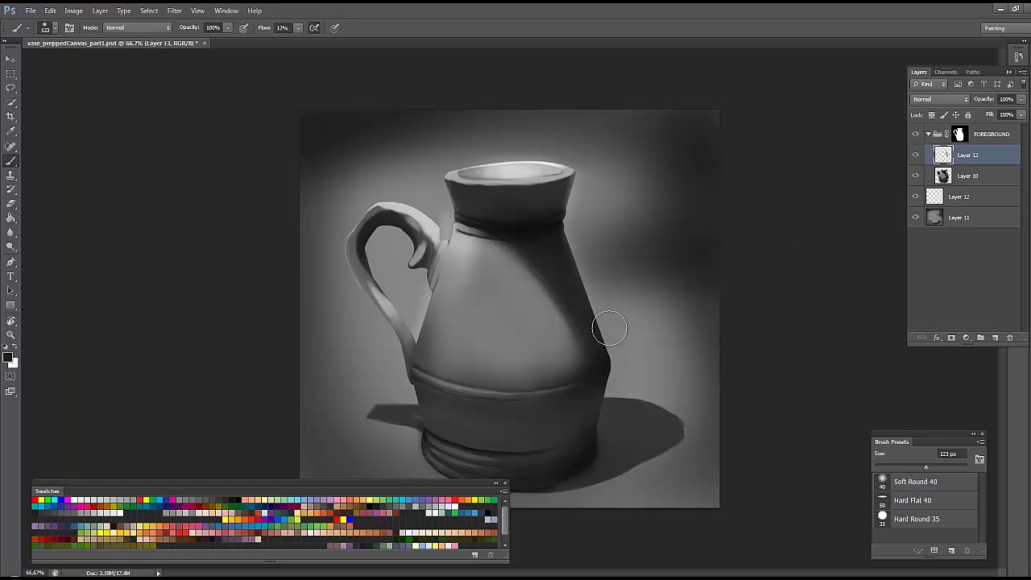
left_click_drag(398, 330, 404, 419)
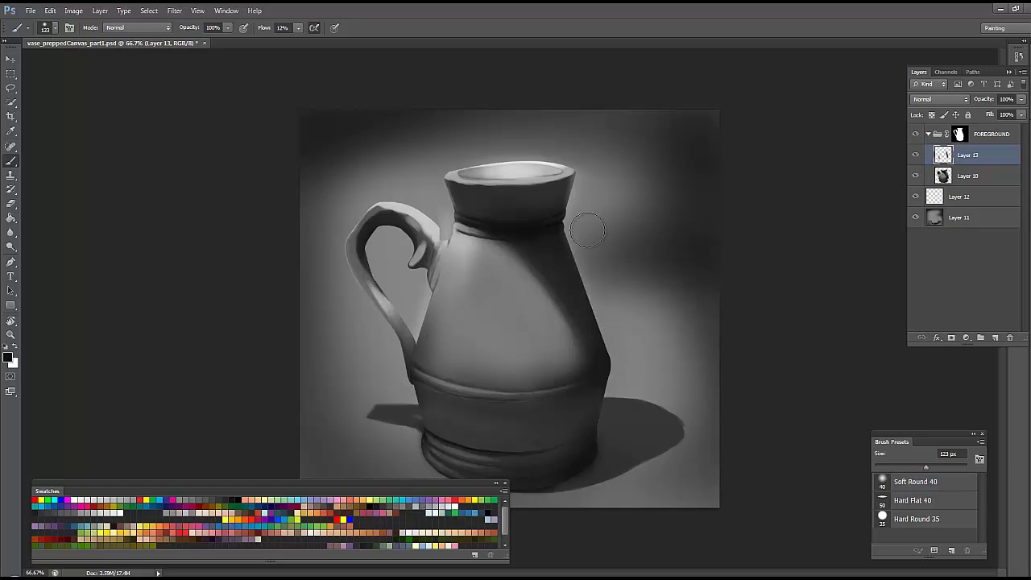
left_click_drag(508, 507, 265, 507)
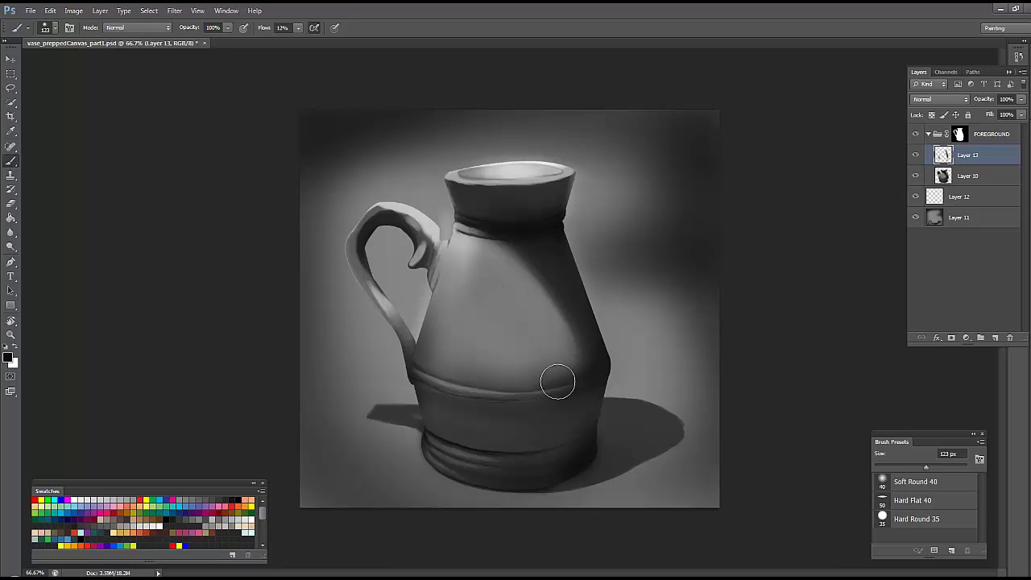
left_click(546, 348, "ctrl")
key("Tab")
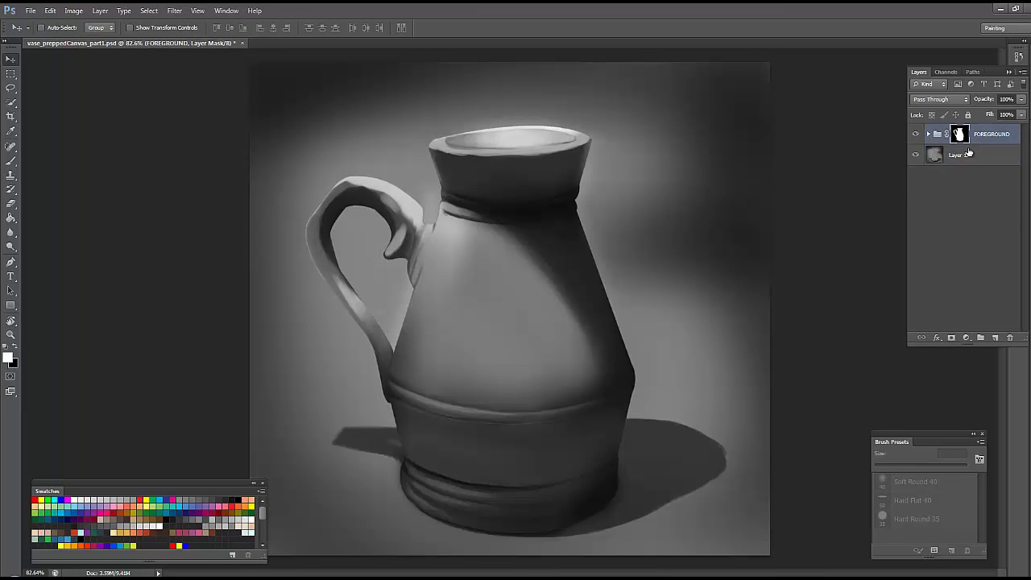
Merge all layers into FOREGROUND, then apply Levels with 0.84 midtones and a lowered white input.
left_click(973, 177)
key("ctrl+shift+e")
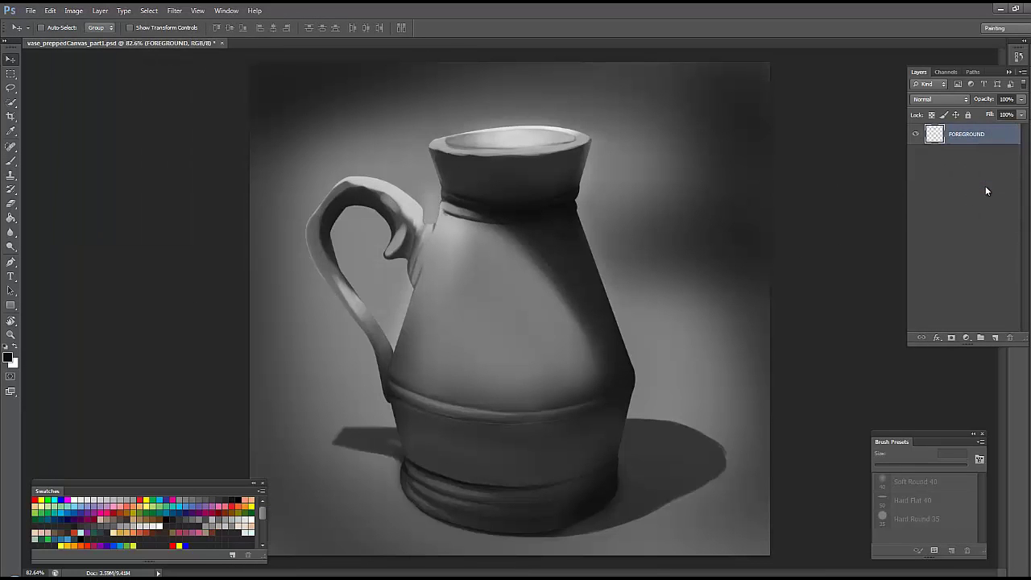
left_click(74, 10)
left_click(298, 46)
left_click_drag(301, 235, 293, 234)
left_click_drag(227, 235, 234, 235)
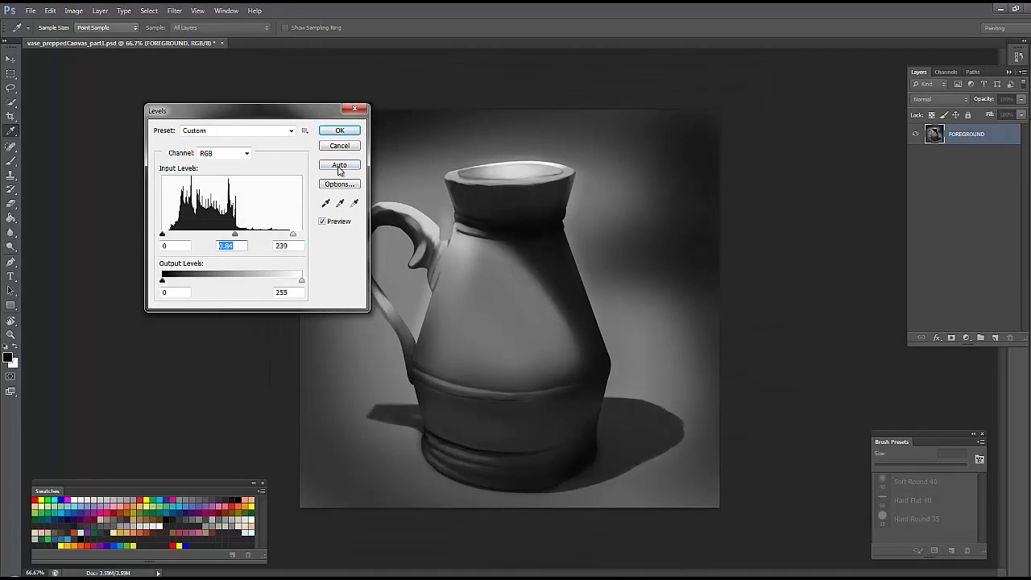
left_click_drag(242, 110, 172, 88)
key("ctrl+minus")
left_click_drag(229, 215, 158, 216)
left_click(270, 108)
key("v")
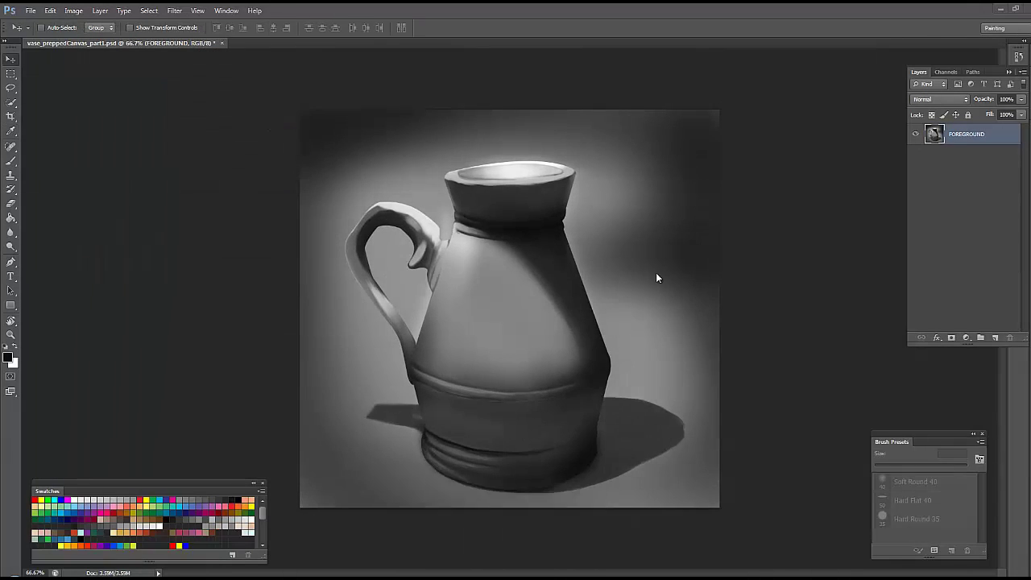
Hide all panels with Tab and zoom in and out to review the finished jug painting.
scroll(599, 278, "up", 3)
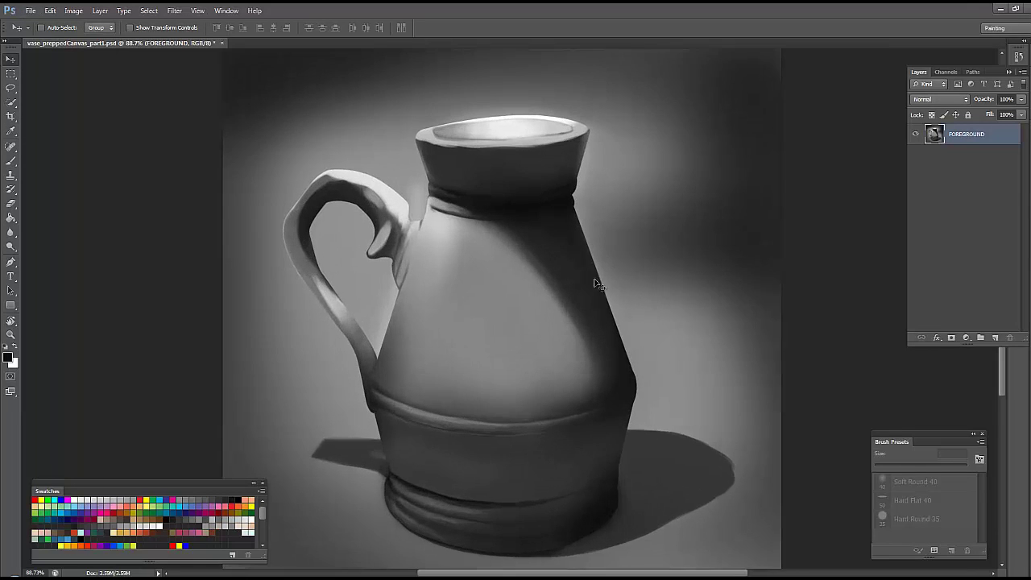
key("Tab")
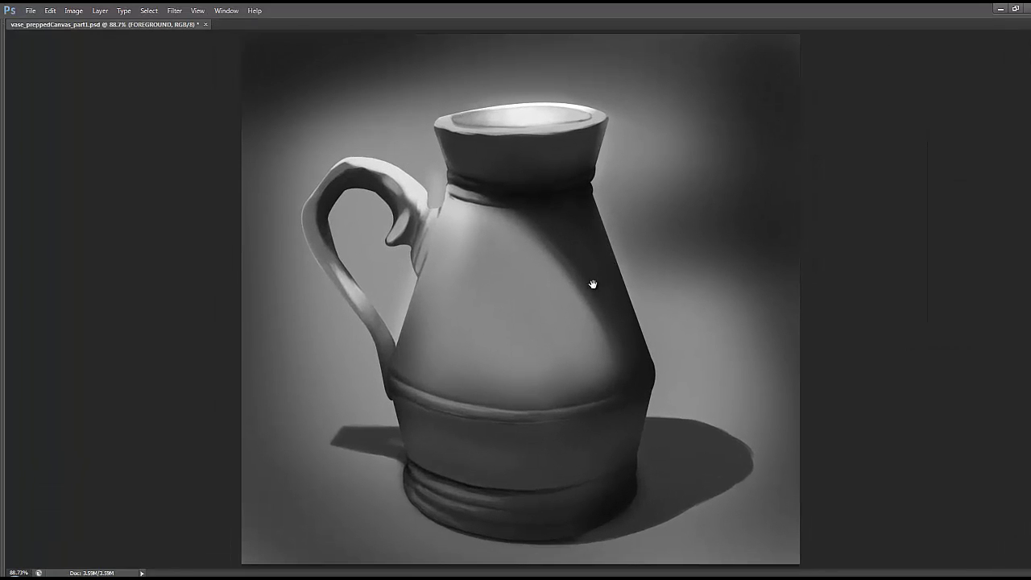
scroll(591, 281, "up", 1)
left_click_drag(593, 255, 601, 274)
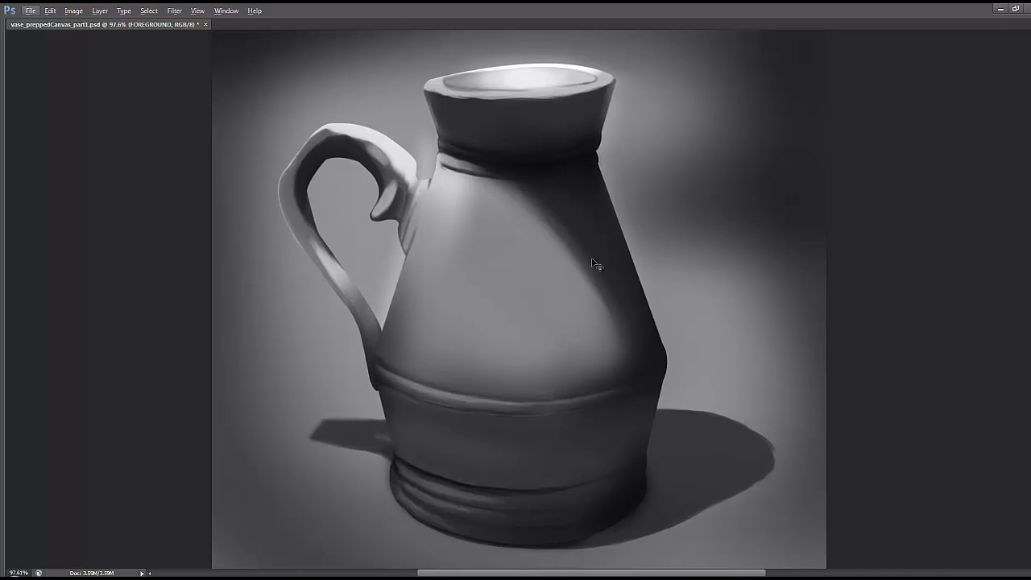
scroll(600, 283, "down", 1)
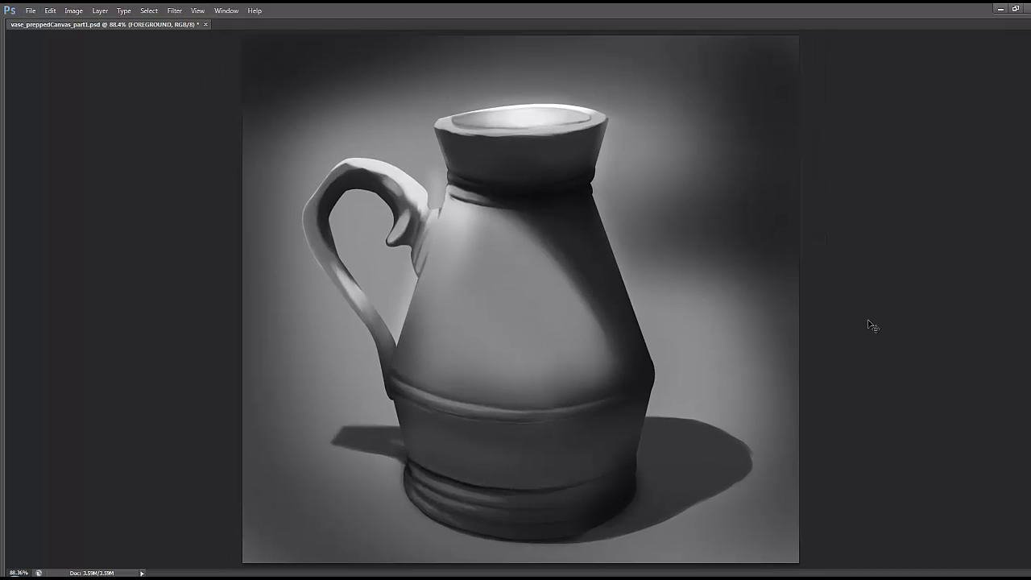